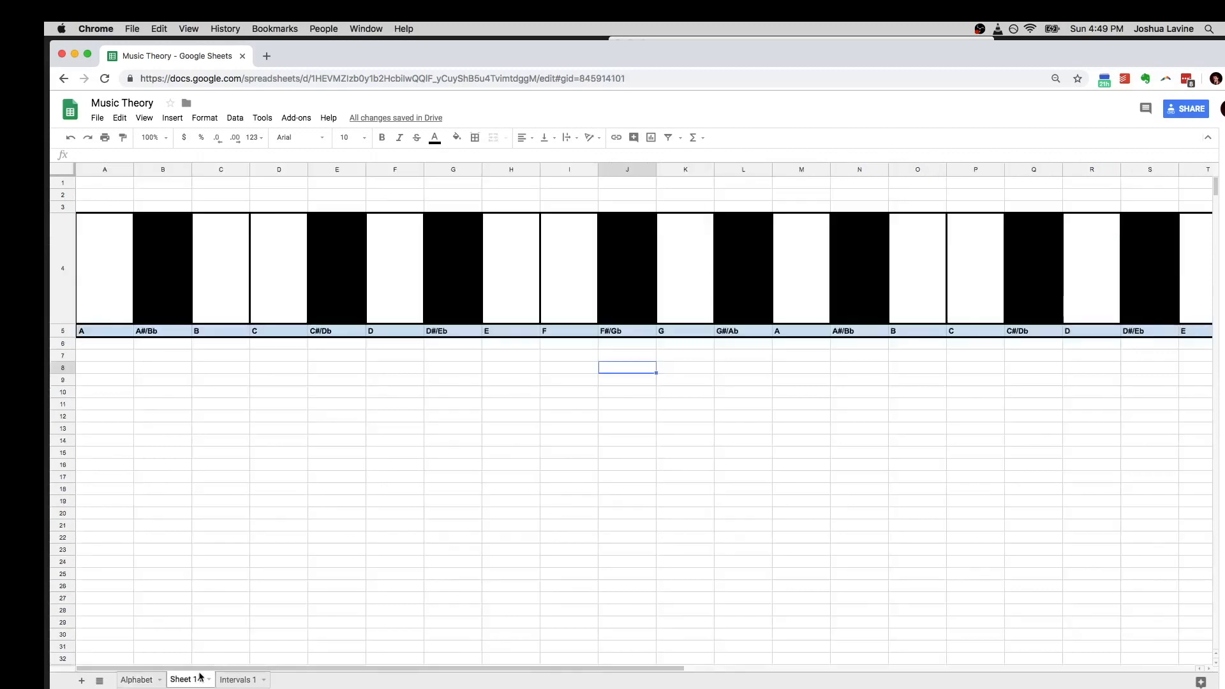
Examine the white and black piano keys in row 4, from A through A#/Bb and B to C
{"action": "left_click_drag", "start_coordinate": [101, 300], "coordinate": [685, 325]}
{"action": "left_click", "coordinate": [601, 349]}
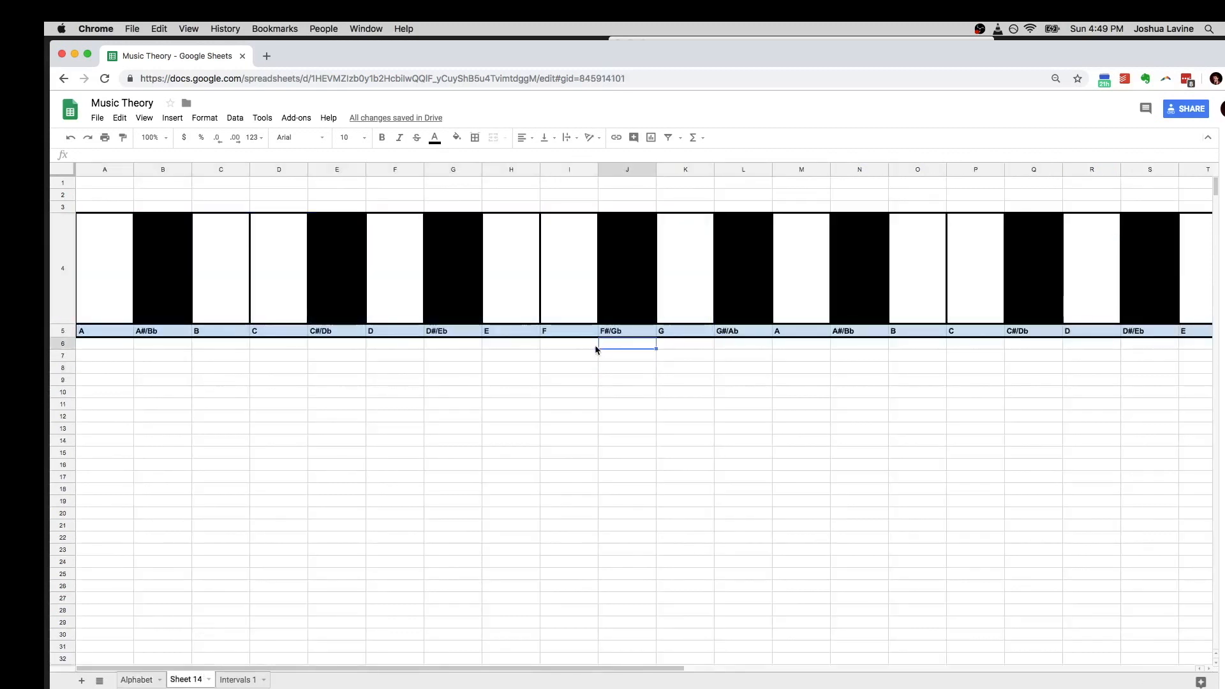
{"action": "left_click", "coordinate": [115, 279]}
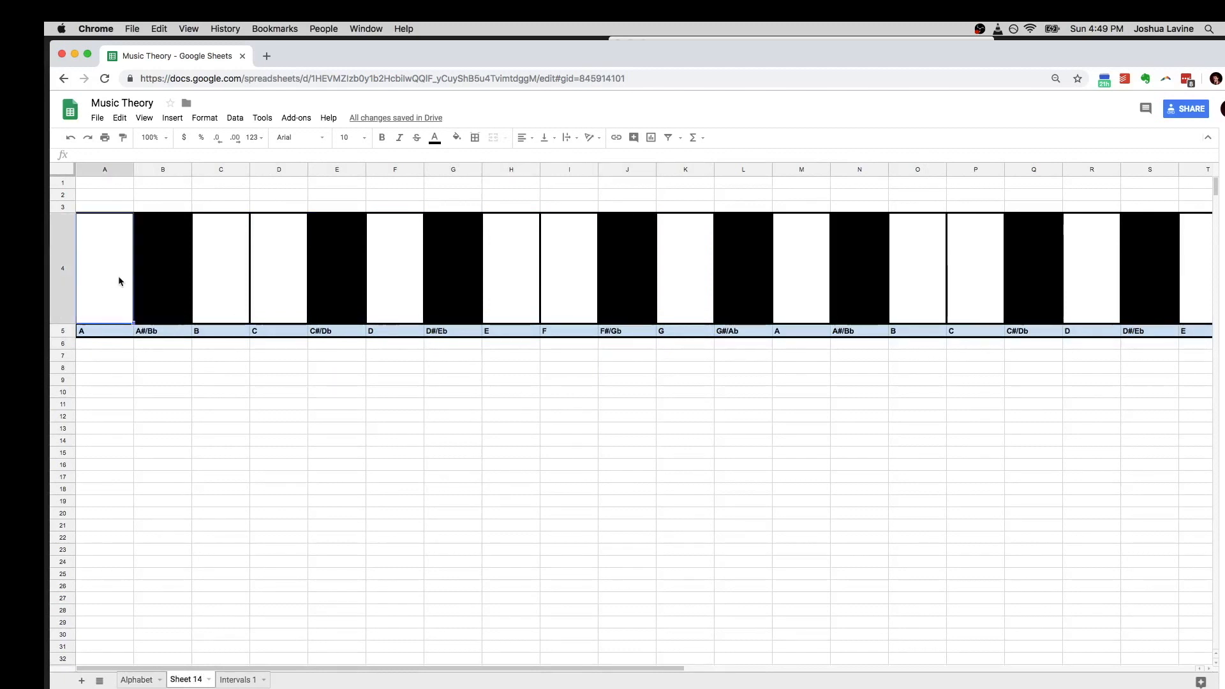
{"action": "left_click", "coordinate": [160, 276]}
{"action": "left_click", "coordinate": [105, 274]}
{"action": "left_click", "coordinate": [153, 269]}
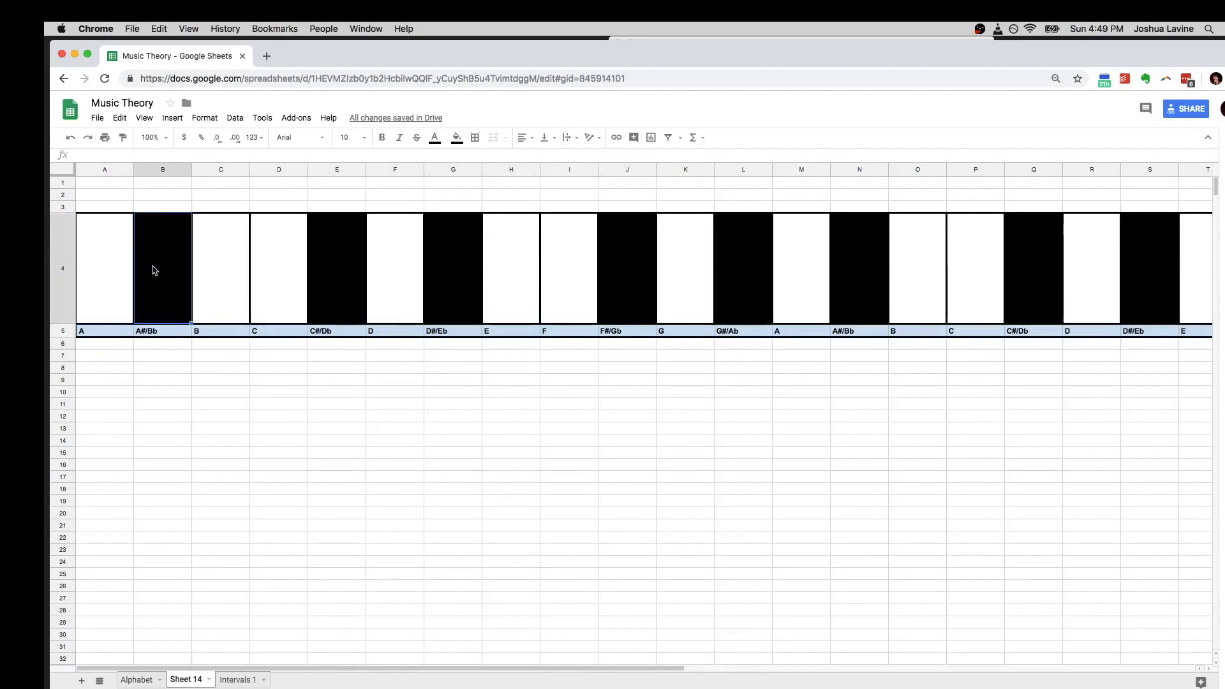
{"action": "left_click", "coordinate": [214, 271]}
{"action": "left_click", "coordinate": [266, 267]}
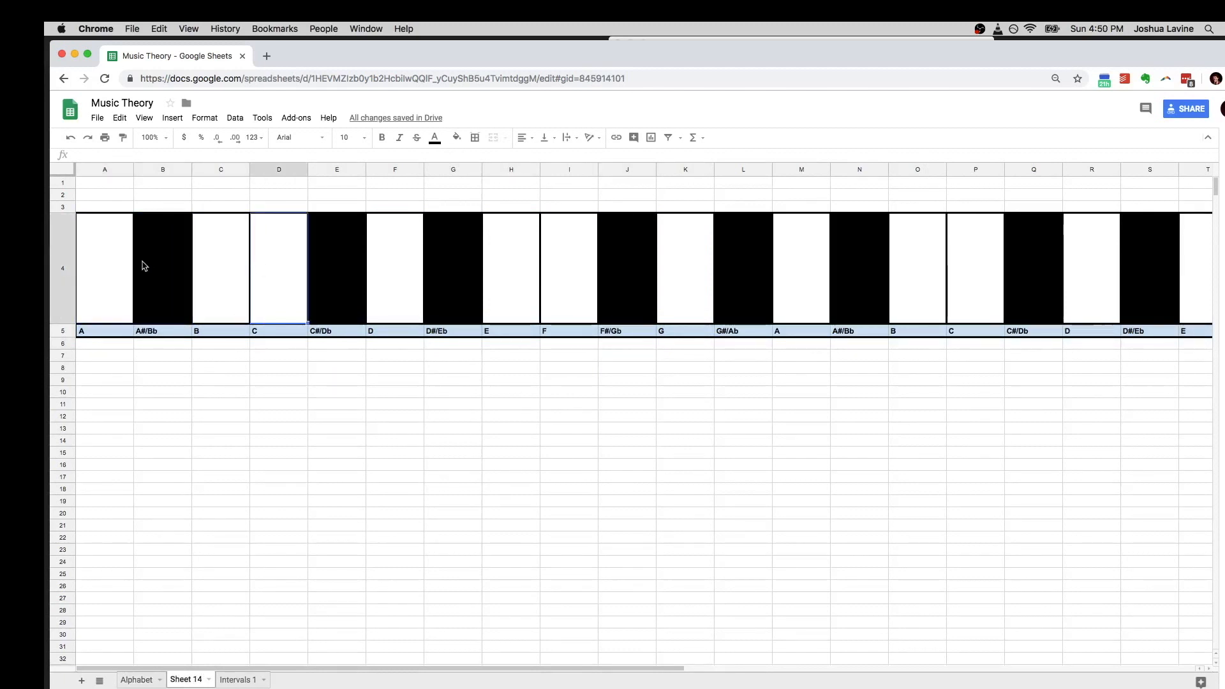
Go through the note names in row 5 one by one, from the first A up to the next A
{"action": "left_click", "coordinate": [109, 332]}
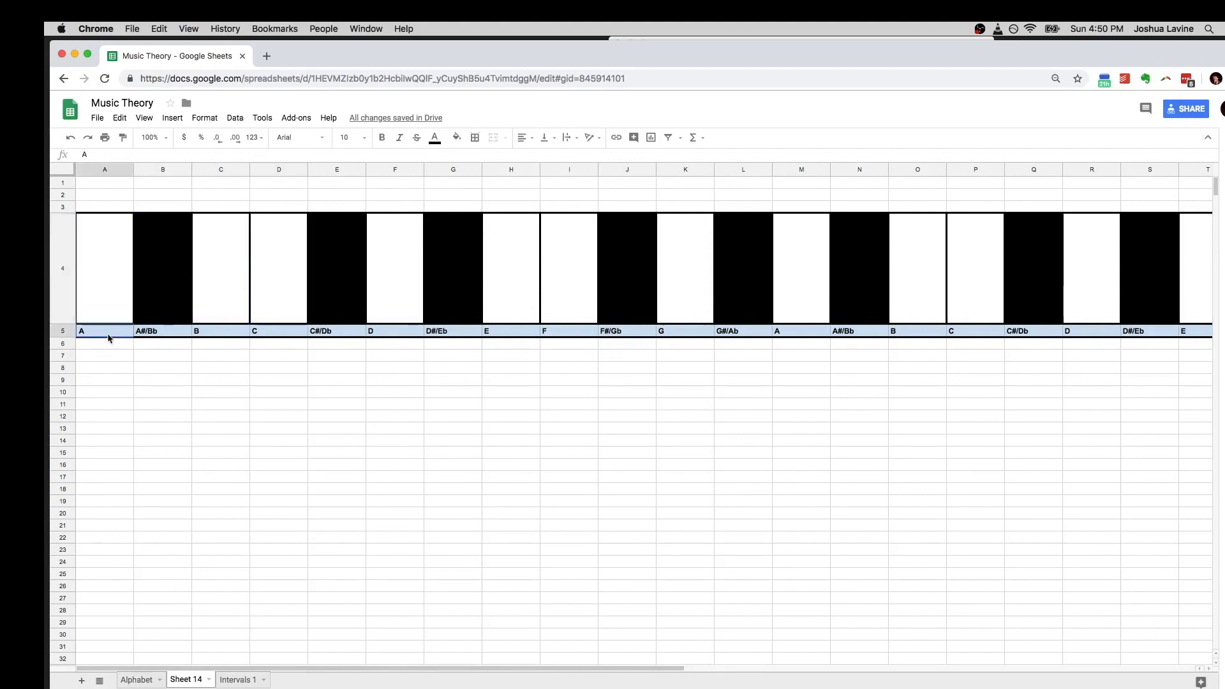
{"action": "left_click", "coordinate": [164, 333]}
{"action": "left_click", "coordinate": [217, 332]}
{"action": "left_click", "coordinate": [266, 332]}
{"action": "left_click", "coordinate": [319, 332]}
{"action": "left_click", "coordinate": [377, 331]}
{"action": "left_click", "coordinate": [433, 336]}
{"action": "left_click", "coordinate": [490, 336]}
{"action": "left_click", "coordinate": [553, 336]}
{"action": "left_click", "coordinate": [613, 337]}
{"action": "left_click", "coordinate": [681, 338]}
{"action": "left_click", "coordinate": [724, 339]}
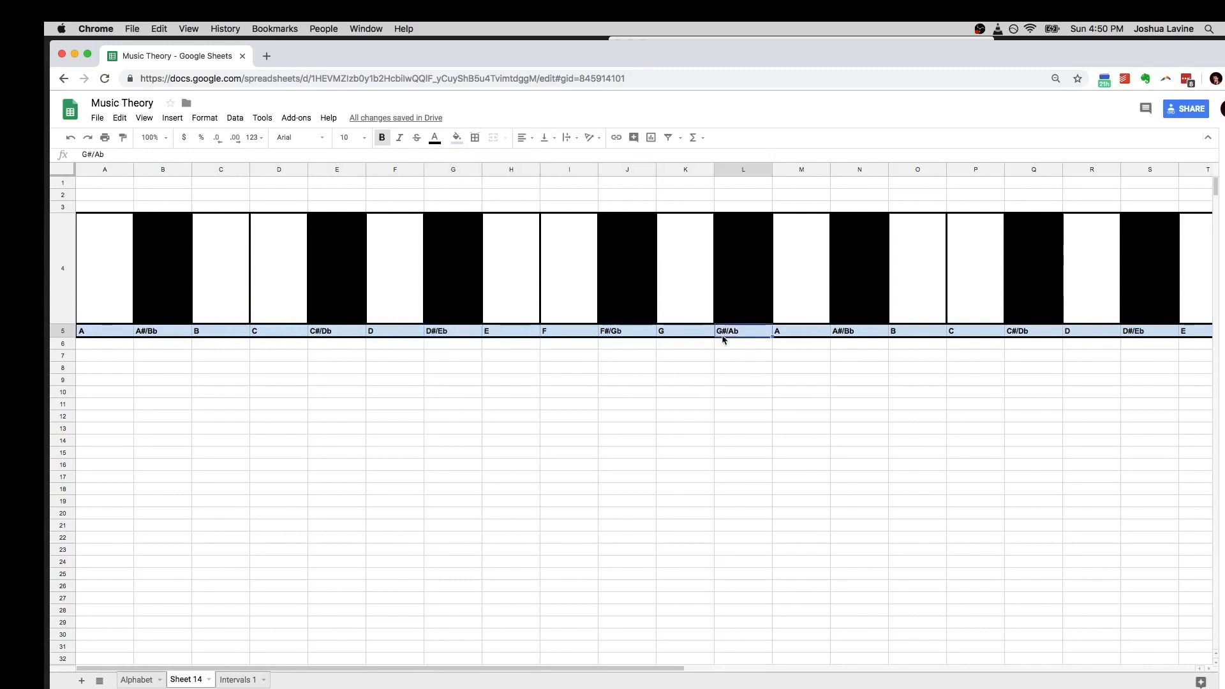
{"action": "left_click", "coordinate": [804, 333]}
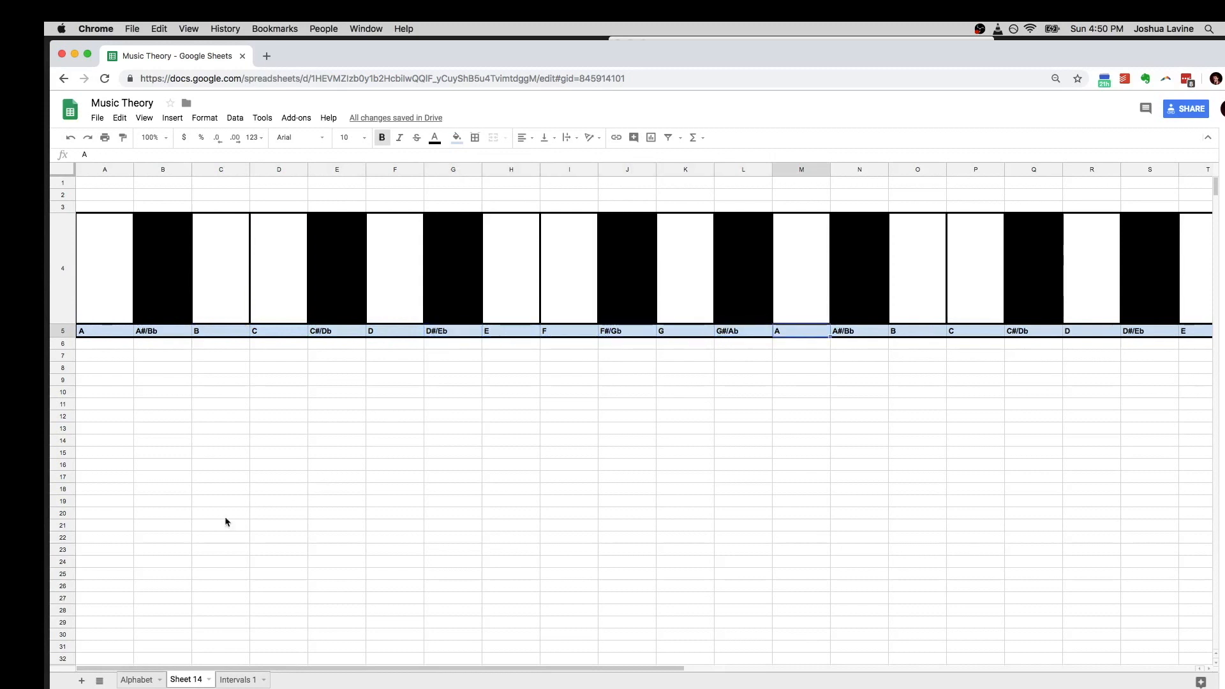
Unhide the rows between 12 and 18 on the Alphabet sheet and return to Sheet 14
{"action": "left_click", "coordinate": [145, 680]}
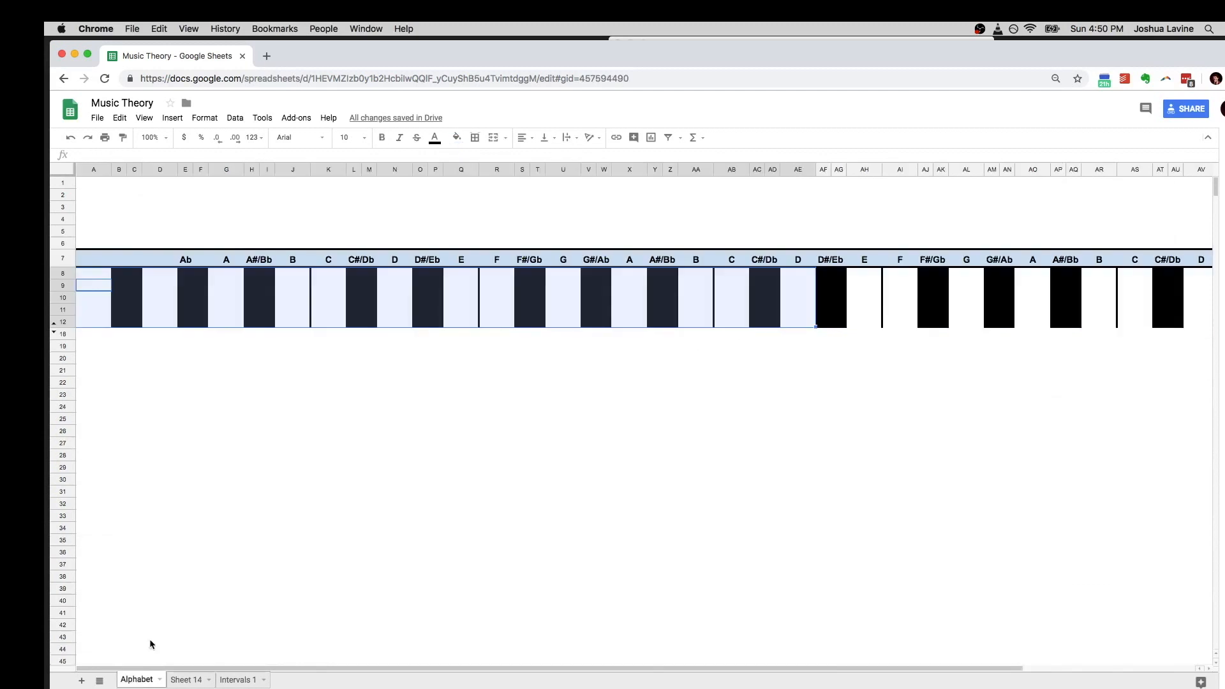
{"action": "left_click", "coordinate": [54, 328]}
{"action": "left_click", "coordinate": [194, 681]}
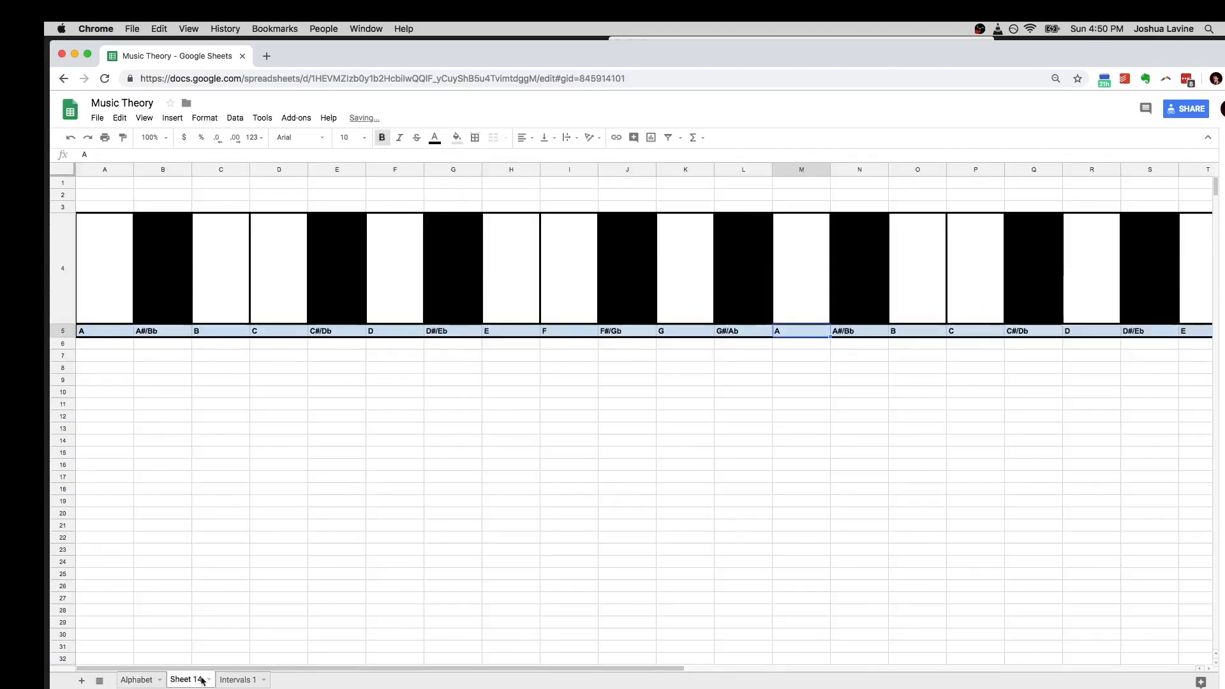
{"action": "left_click", "coordinate": [117, 266]}
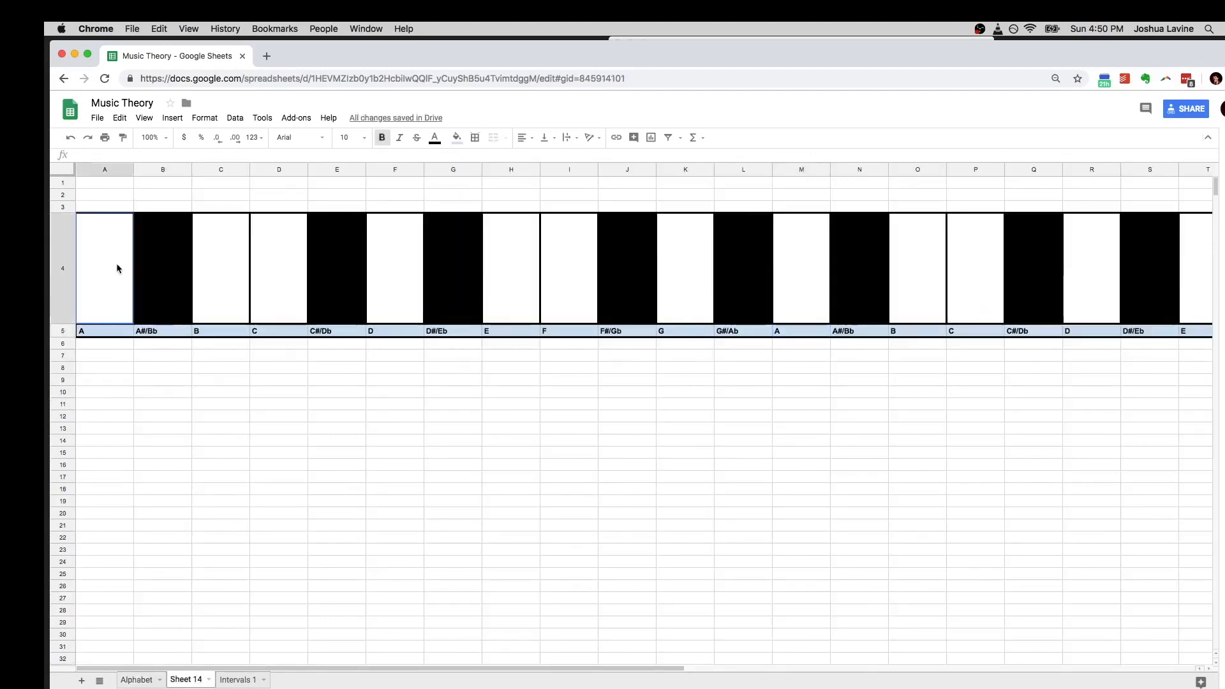
{"action": "left_click", "coordinate": [221, 247]}
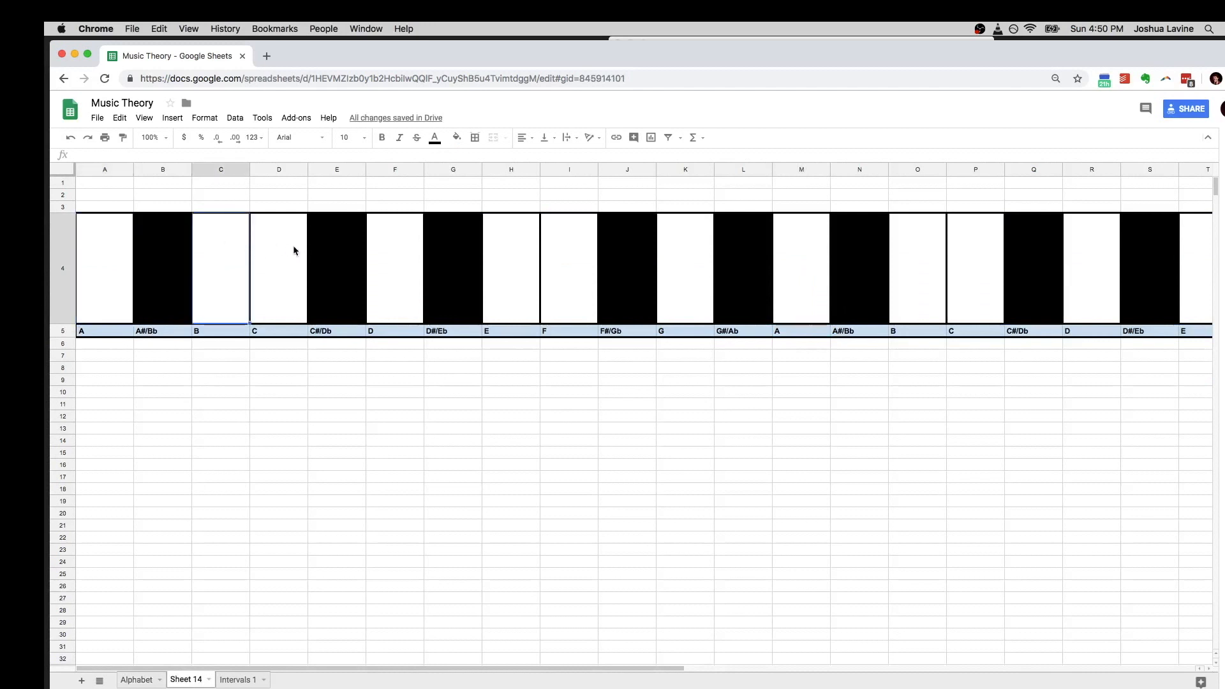
{"action": "left_click", "coordinate": [269, 262]}
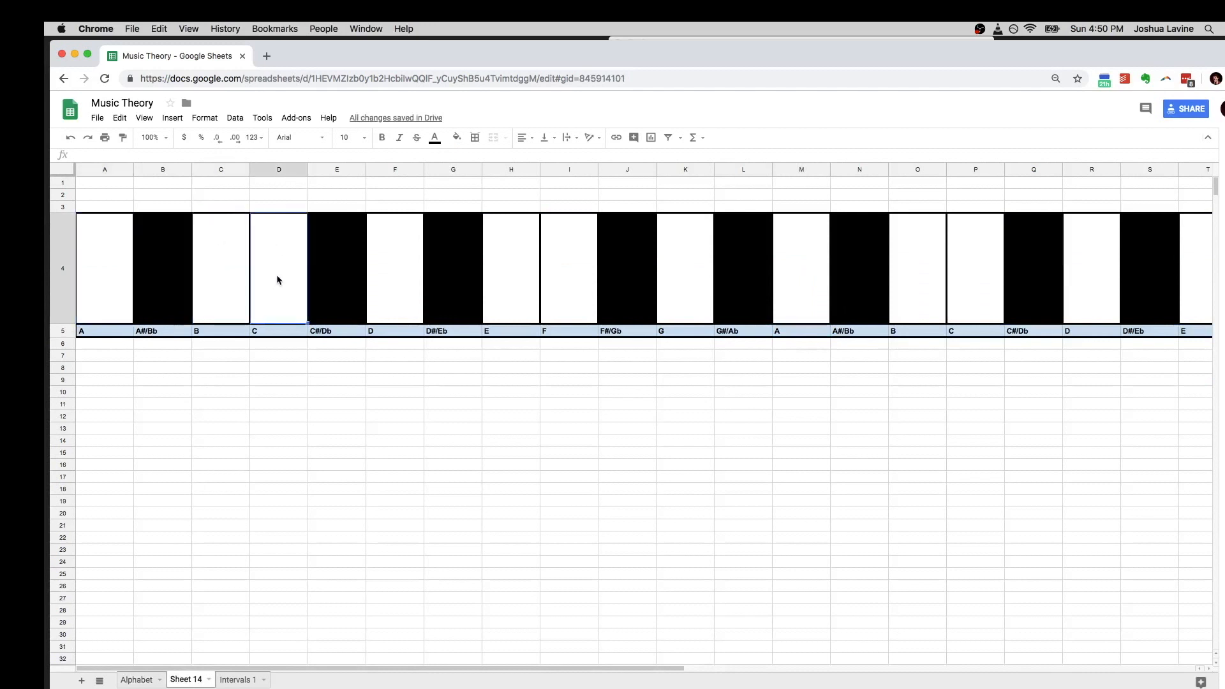
{"action": "left_click", "coordinate": [102, 331]}
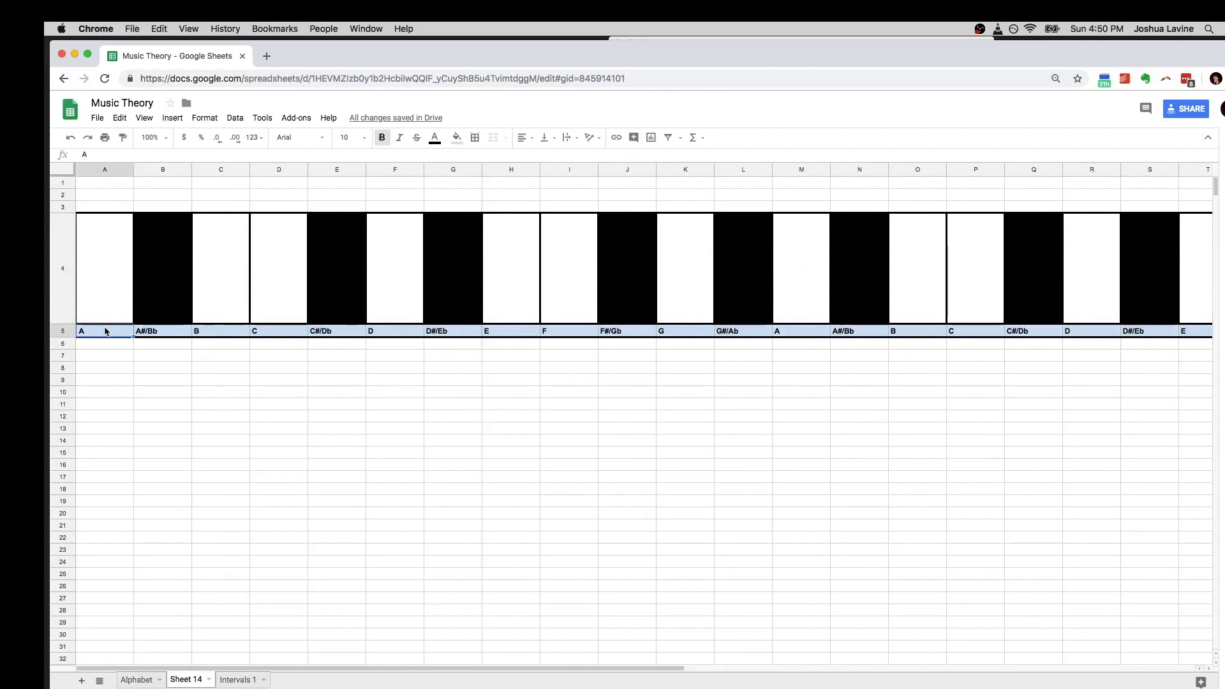
Rename Sheet 14 as Flat Piano
{"action": "double_click", "coordinate": [186, 681]}
{"action": "type", "text": "Flat Piano"}
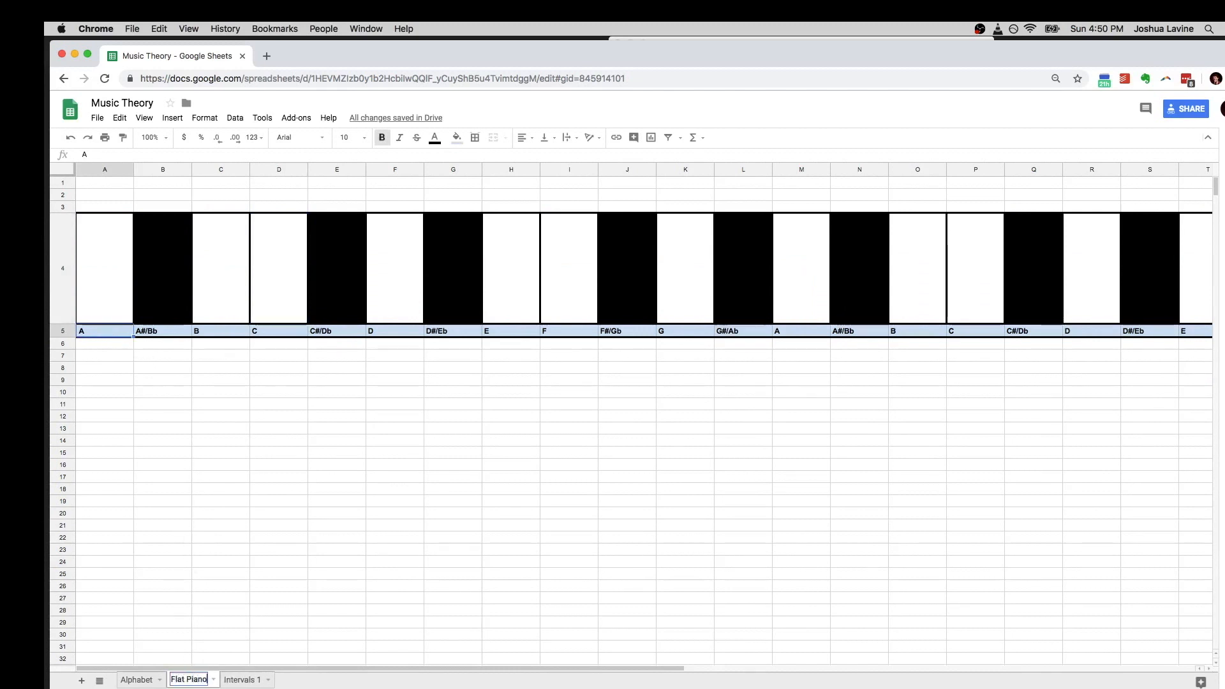
{"action": "key", "text": "Return"}
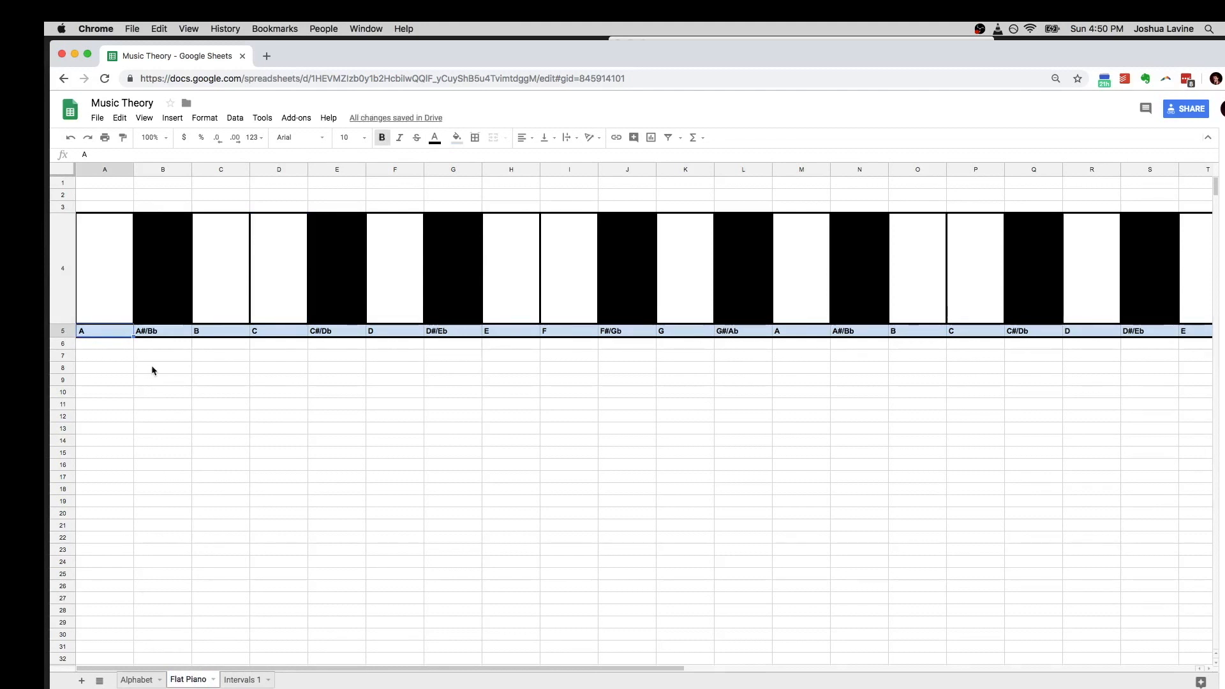
Hide columns M through AJ so the Flat Piano sheet shows one octave, from A to G#/Ab
{"action": "scroll", "coordinate": [592, 227], "scroll_direction": "up", "scroll_amount": 2}
{"action": "scroll", "coordinate": [592, 227], "scroll_direction": "down", "scroll_amount": 2}
{"action": "left_click", "coordinate": [808, 168]}
{"action": "left_click_drag", "start_coordinate": [808, 168], "coordinate": [487, 171]}
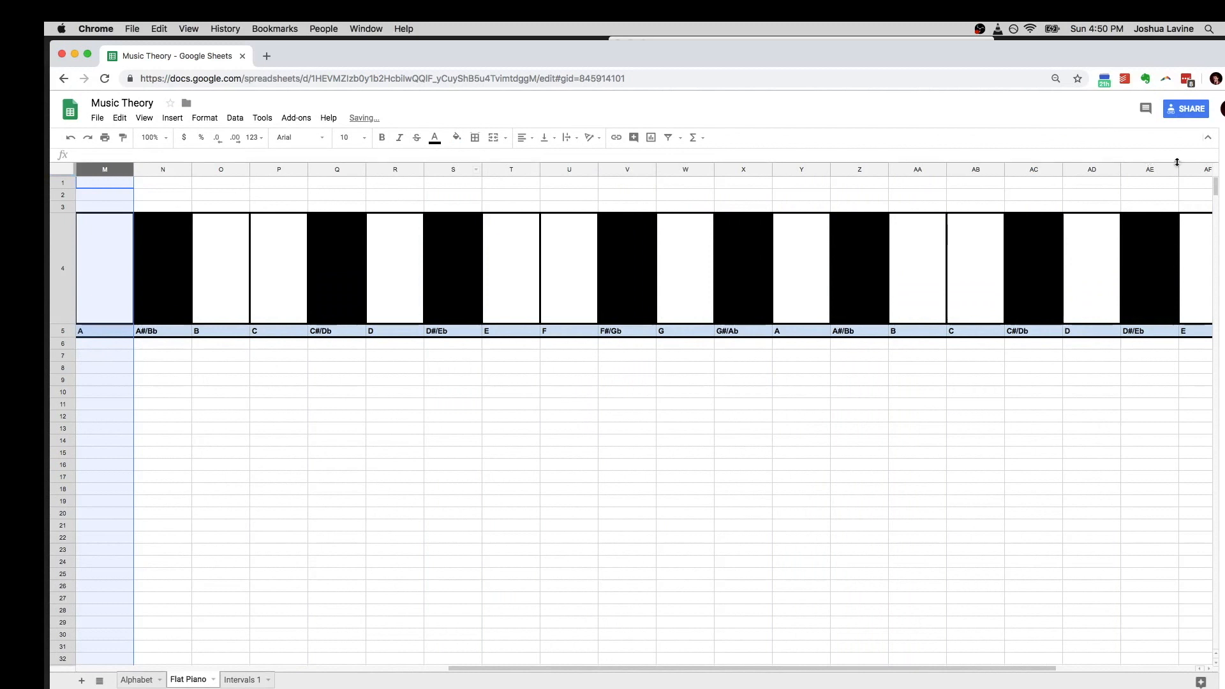
{"action": "left_click_drag", "start_coordinate": [956, 666], "coordinate": [1161, 667]}
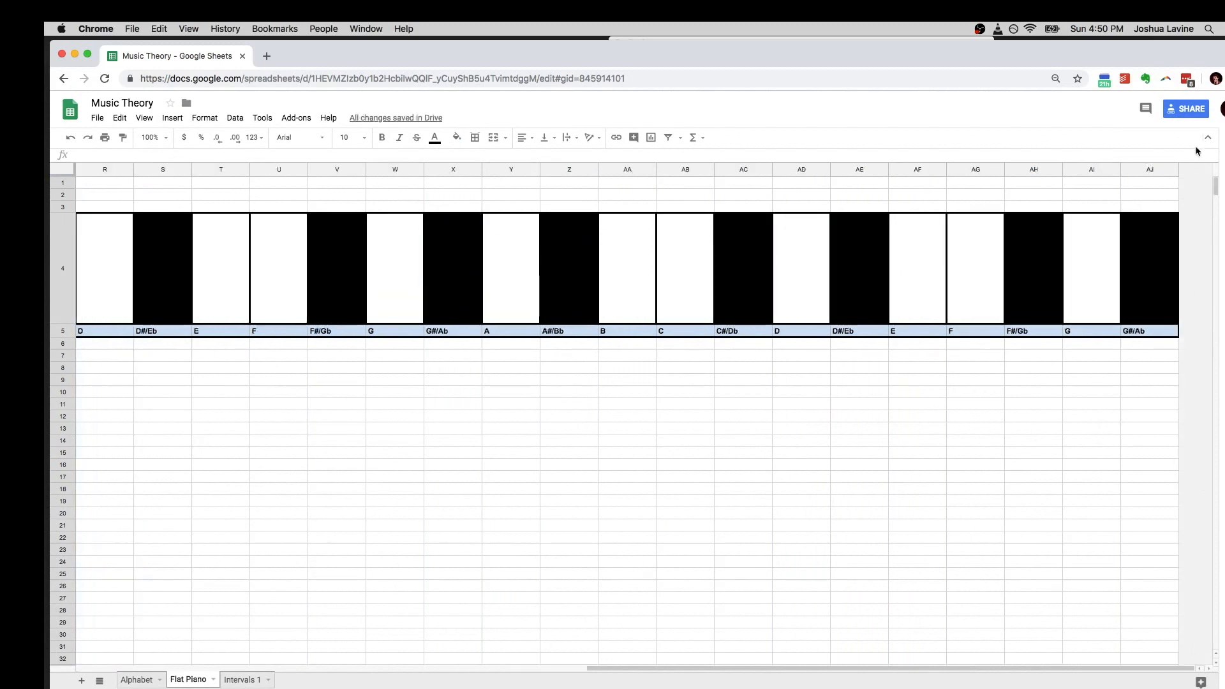
{"action": "left_click", "coordinate": [1158, 171], "text": "shift"}
{"action": "right_click", "coordinate": [1158, 171]}
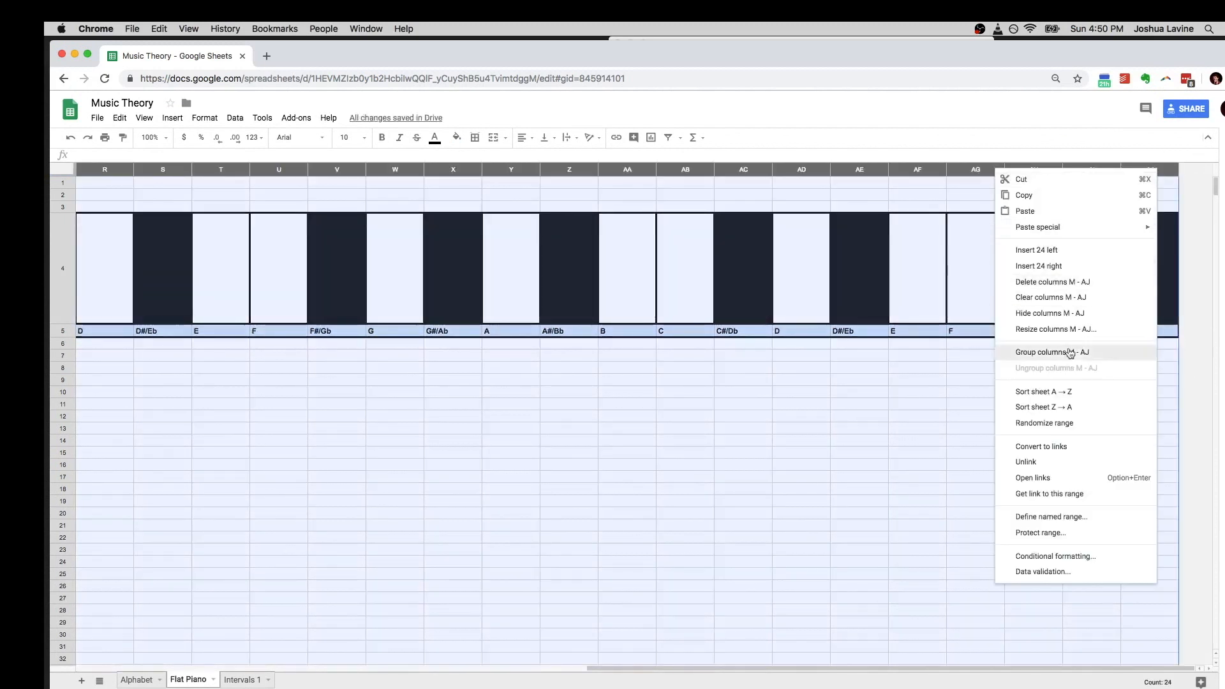
{"action": "left_click", "coordinate": [1060, 314]}
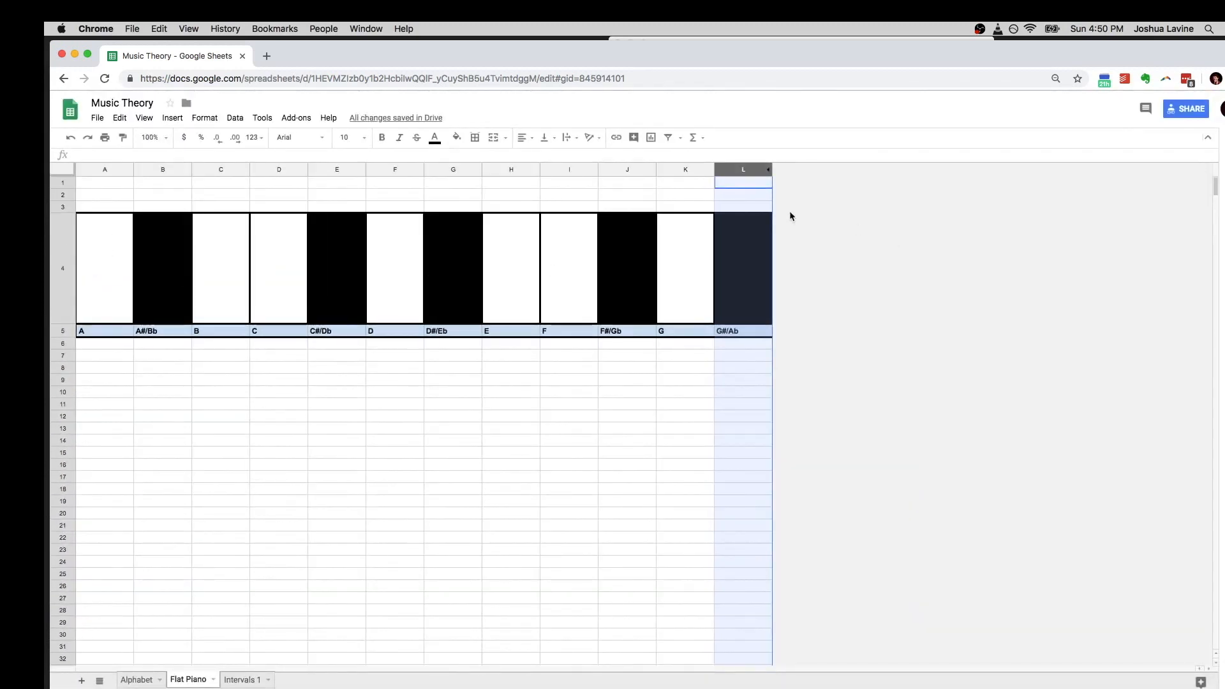
Review the single octave of note names in row 5, from A to G#/Ab
{"action": "left_click_drag", "start_coordinate": [105, 169], "coordinate": [109, 268]}
{"action": "left_click", "coordinate": [109, 268]}
{"action": "left_click", "coordinate": [104, 330]}
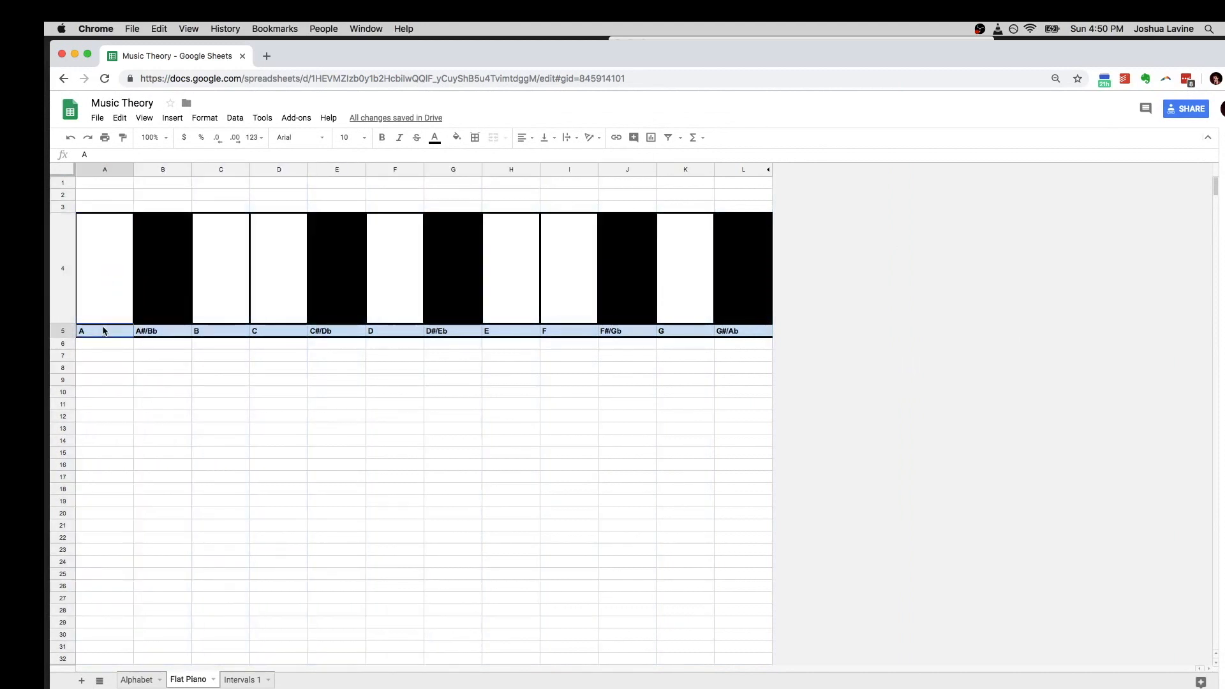
{"action": "left_click_drag", "start_coordinate": [104, 331], "coordinate": [743, 331]}
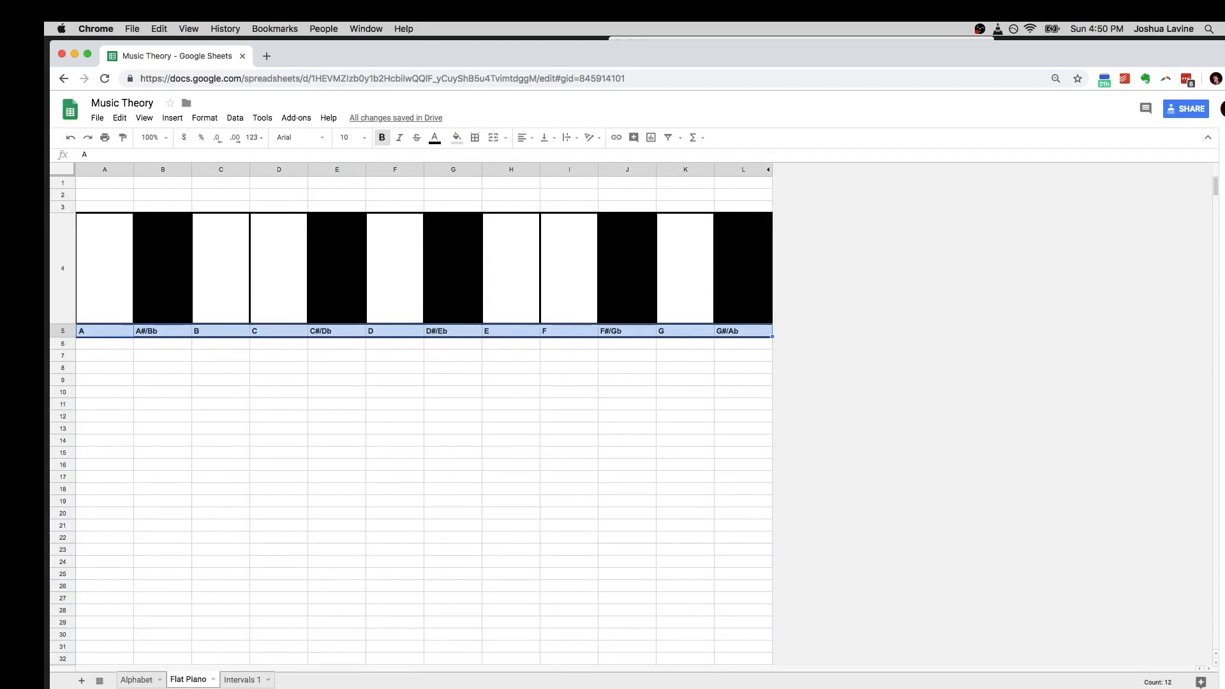
{"action": "left_click", "coordinate": [155, 374]}
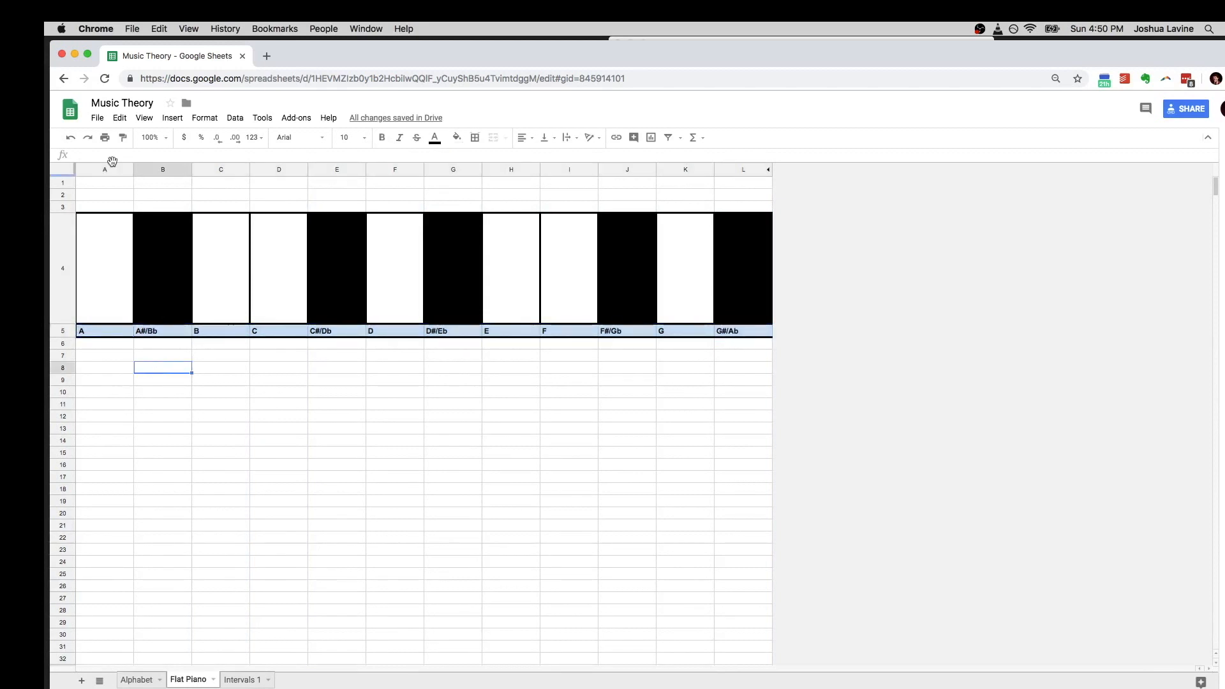
Insert one empty column before column A, ahead of the first piano key
{"action": "left_click", "coordinate": [105, 170]}
{"action": "right_click", "coordinate": [106, 170]}
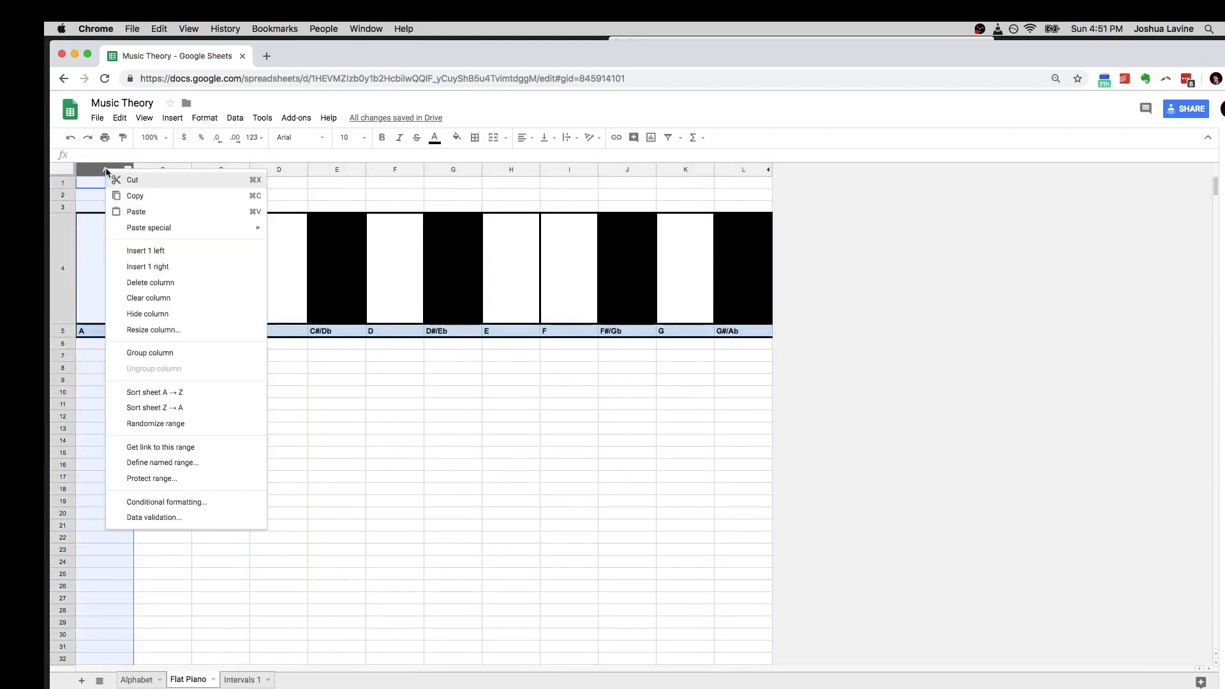
{"action": "left_click", "coordinate": [177, 256]}
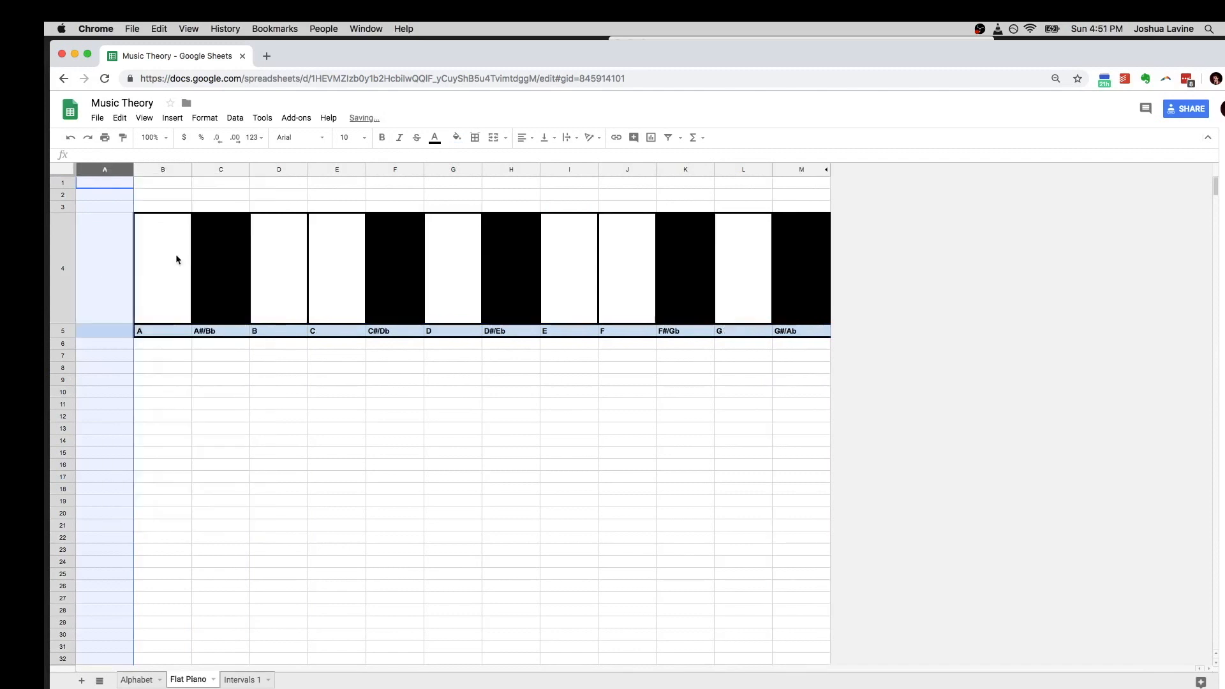
Enter "Half Step" in A1 and its definition "The Distance between two adjacent notes" in B1
{"action": "left_click", "coordinate": [117, 183]}
{"action": "type", "text": "Half Step"}
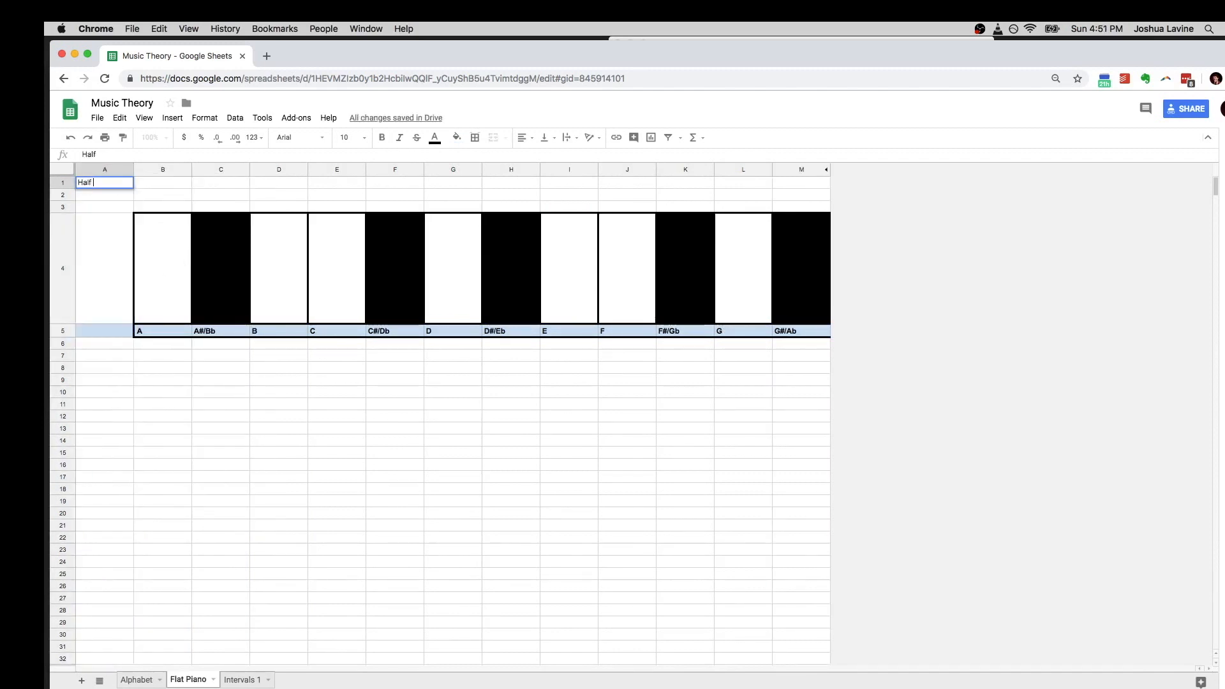
{"action": "key", "text": "Tab"}
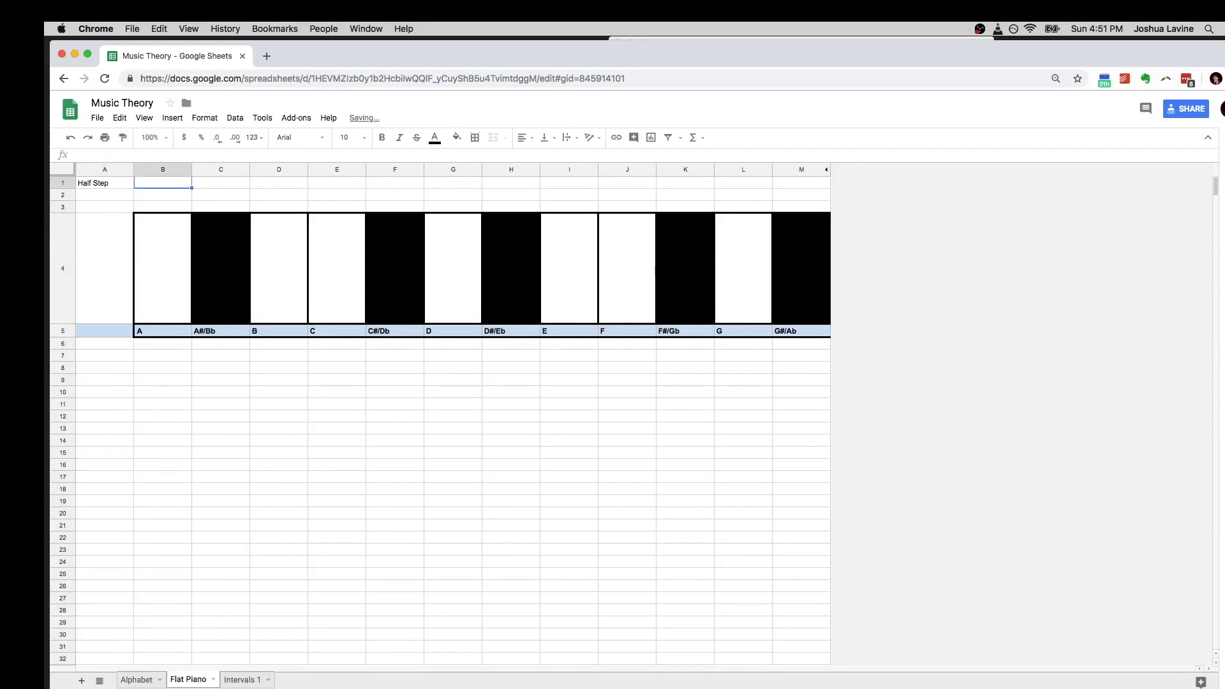
{"action": "type", "text": "T"}
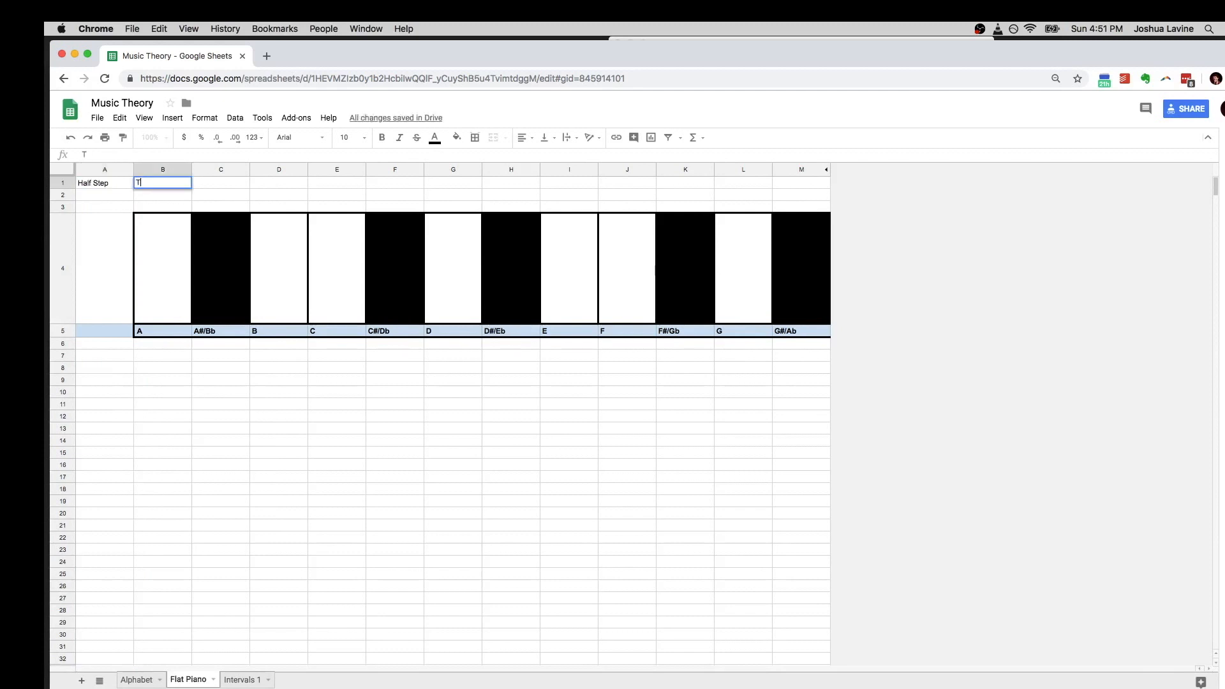
{"action": "type", "text": "he Distance between two adjacent notes"}
{"action": "key", "text": "Return"}
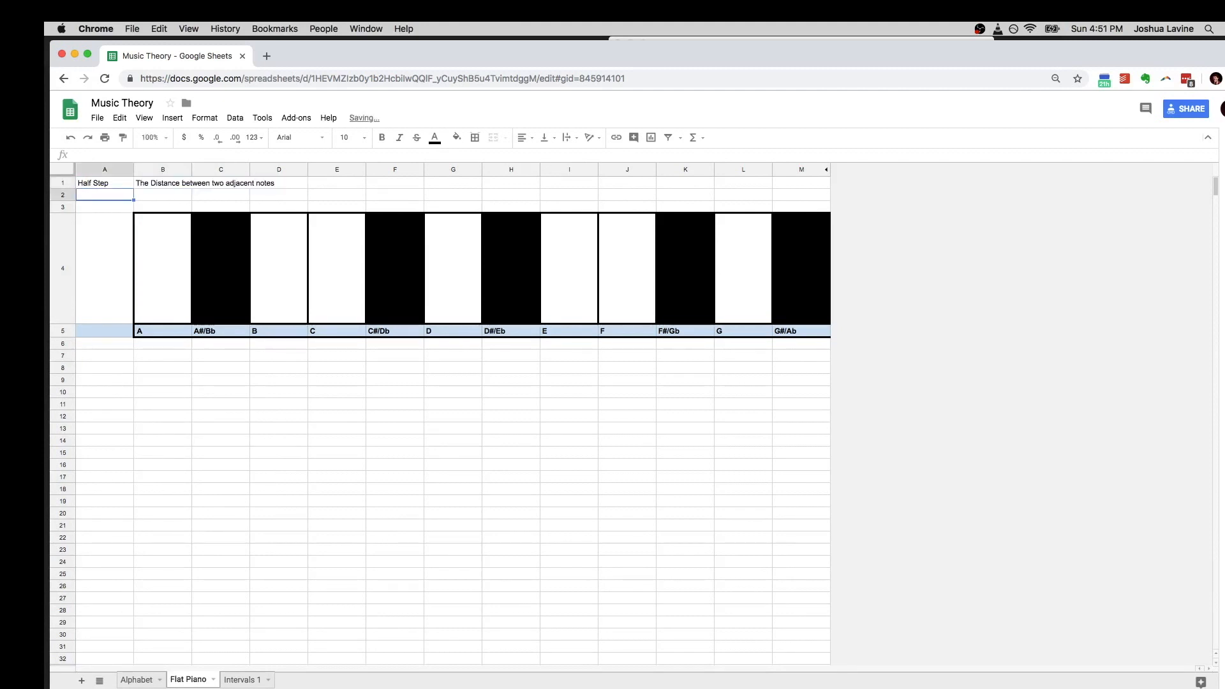
Fill cells B7:C7, beneath the notes A and A#/Bb, with light red to mark a half step
{"action": "mouse_move", "coordinate": [188, 362]}
{"action": "left_mouse_down"}
{"action": "mouse_move", "coordinate": [178, 355]}
{"action": "mouse_move", "coordinate": [207, 361]}
{"action": "left_mouse_up"}
{"action": "left_click", "coordinate": [456, 137]}
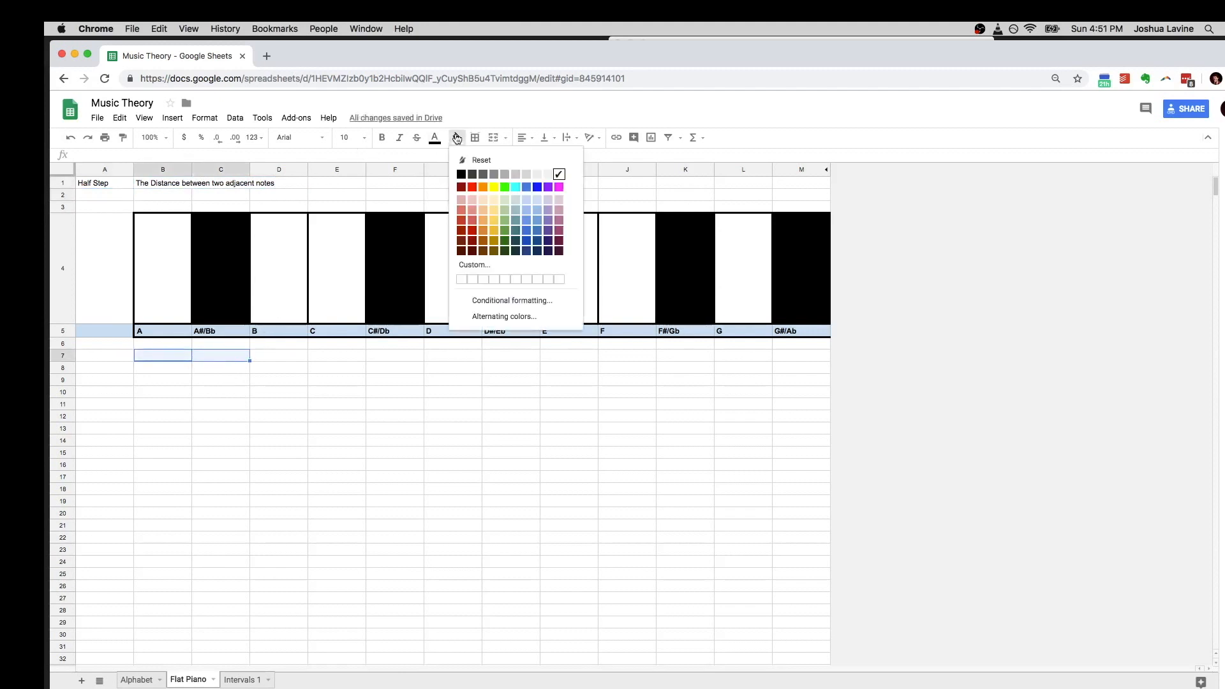
{"action": "left_click", "coordinate": [476, 204]}
{"action": "left_click", "coordinate": [314, 449]}
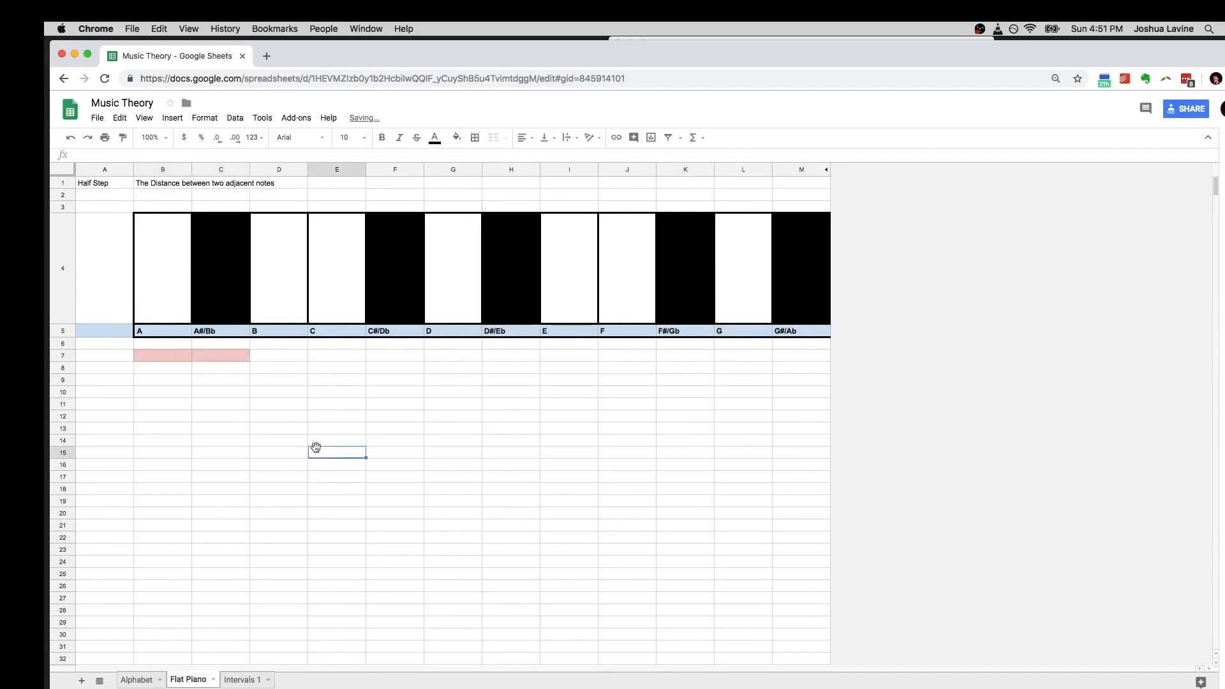
Move the light red half-step highlight from B7:C7 to F7:G7, beneath C#/Db and D, and select it there
{"action": "left_click", "coordinate": [166, 358]}
{"action": "left_click", "coordinate": [223, 358]}
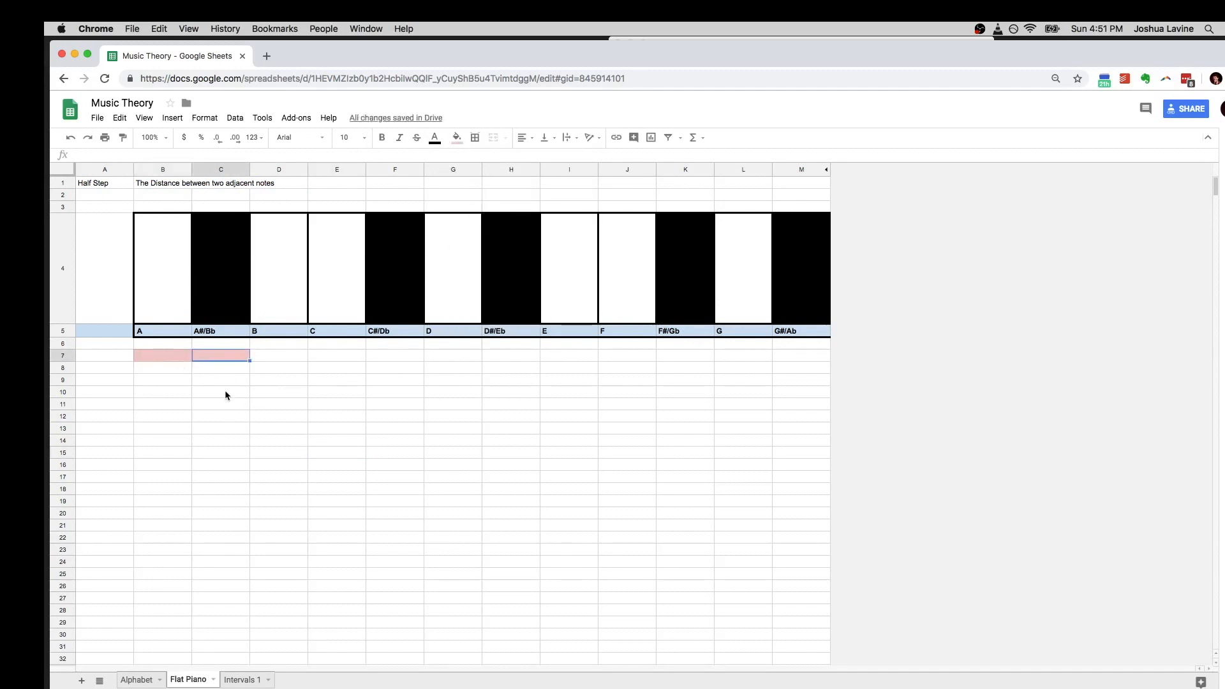
{"action": "left_click_drag", "start_coordinate": [174, 356], "coordinate": [195, 355]}
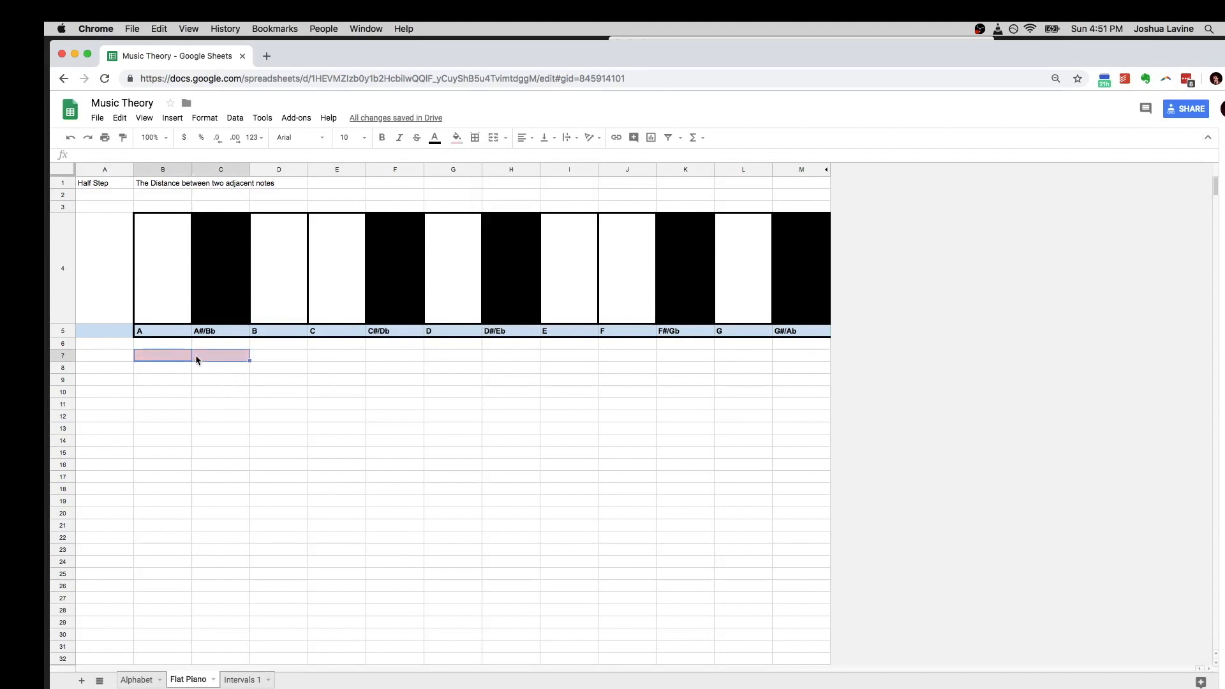
{"action": "key", "text": "super+c"}
{"action": "left_click", "coordinate": [388, 355]}
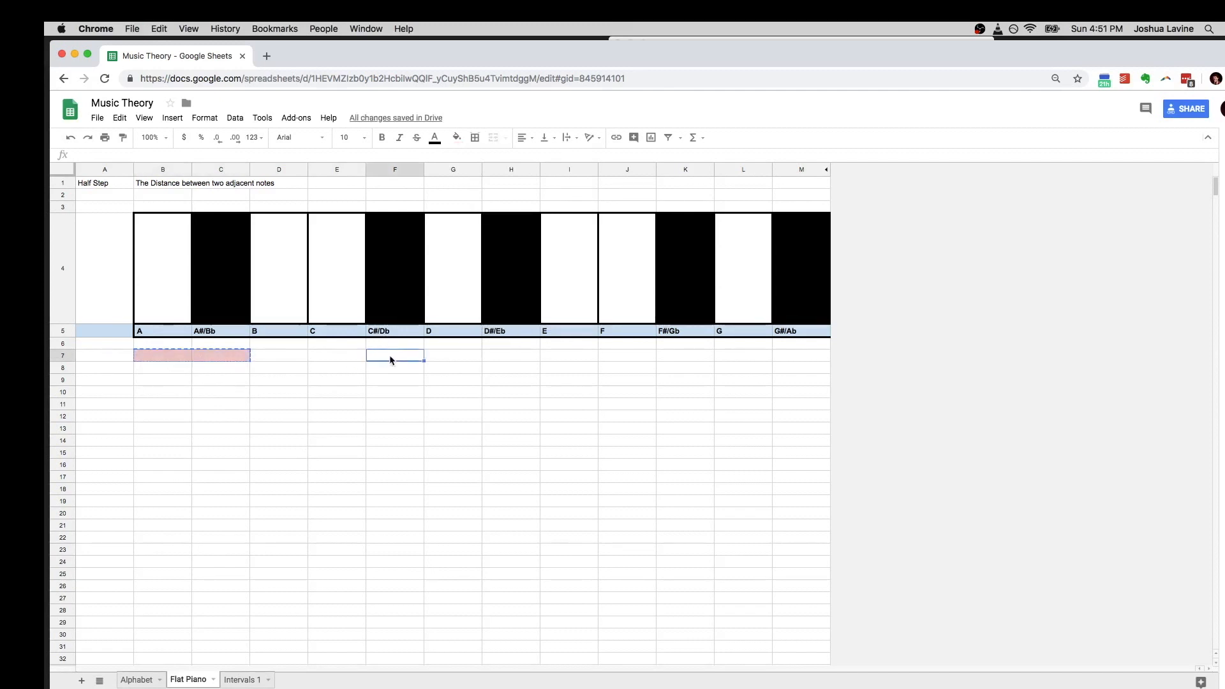
{"action": "key", "text": "super+v"}
{"action": "left_click", "coordinate": [398, 360]}
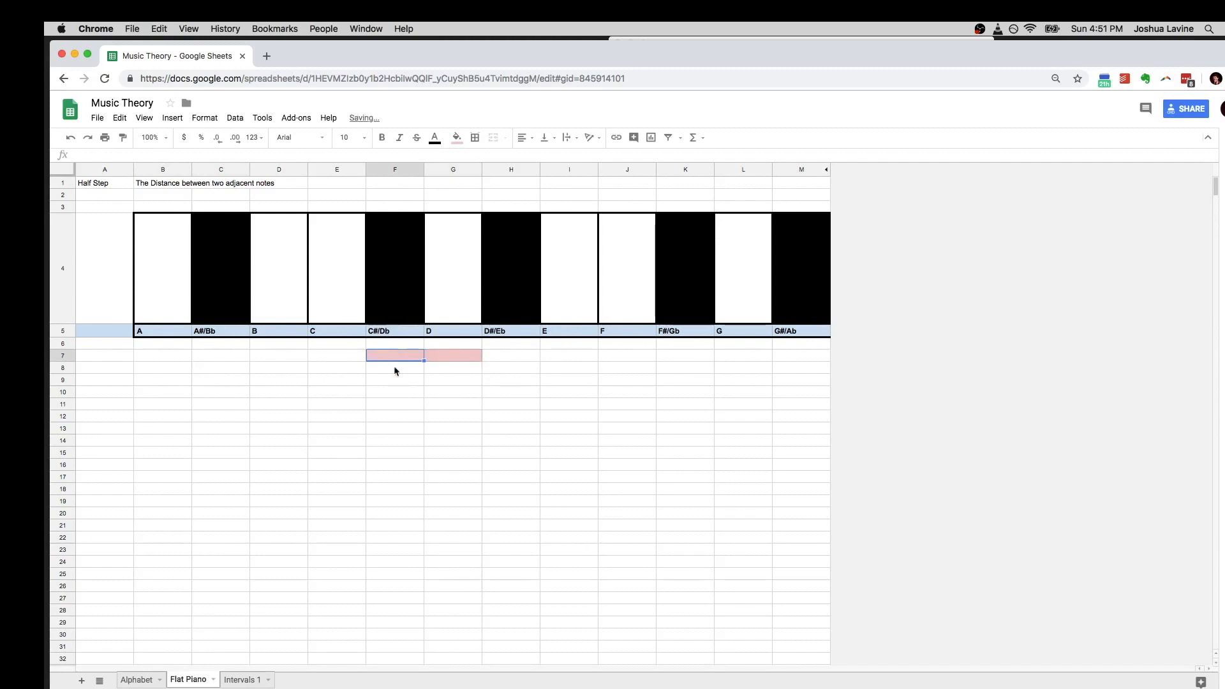
{"action": "left_click", "coordinate": [437, 359]}
{"action": "key", "text": "shift+Left"}
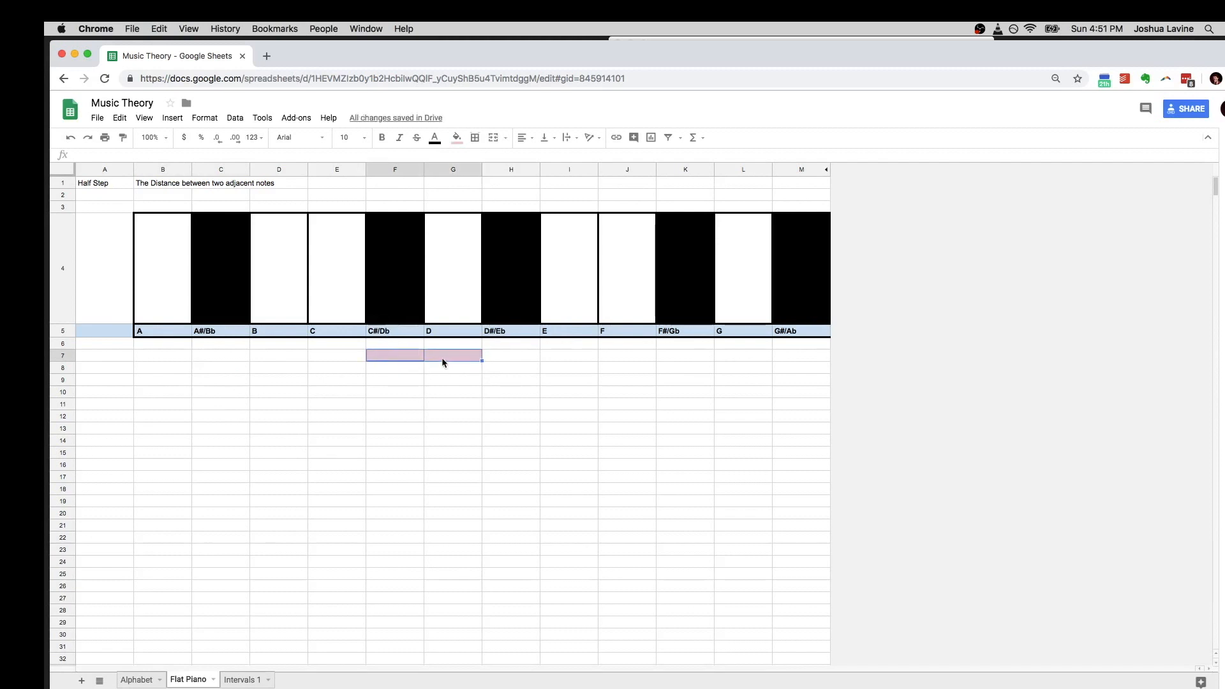
Label A7 "1 Half Step" and move the light red highlight from F7:G7 to B7:C7, beneath A and A#/Bb
{"action": "left_click", "coordinate": [102, 360]}
{"action": "type", "text": "1"}
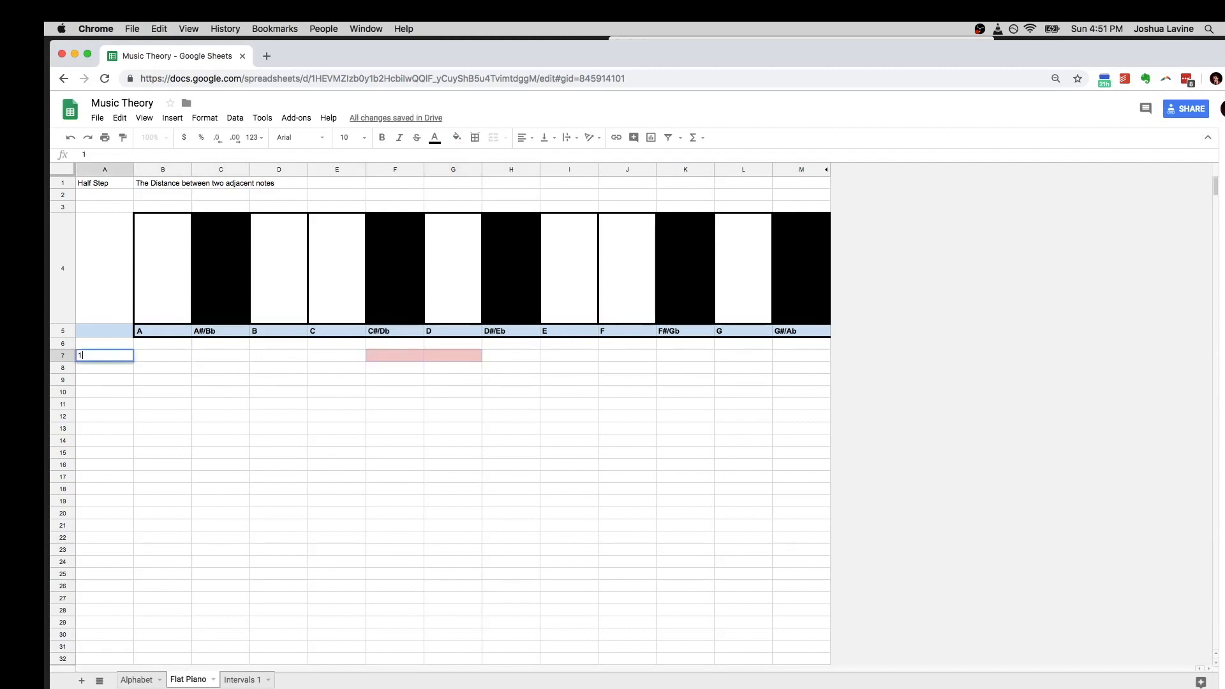
{"action": "type", "text": " Half Step"}
{"action": "key", "text": "Return"}
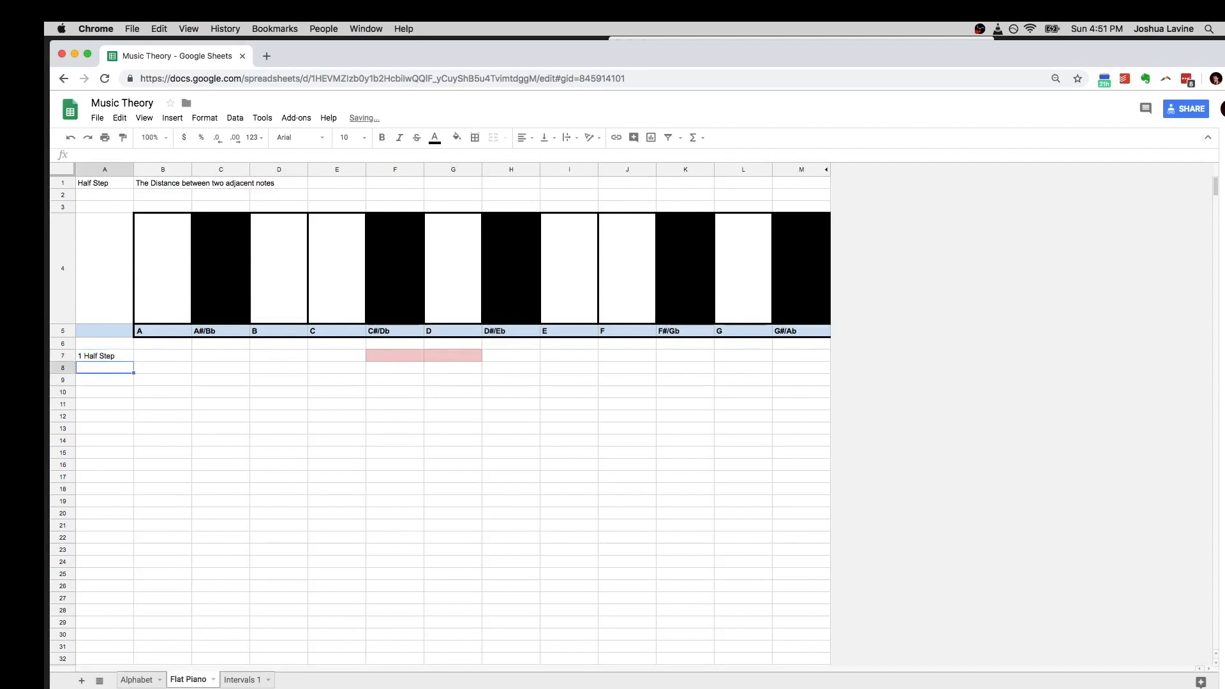
{"action": "left_click_drag", "start_coordinate": [403, 356], "coordinate": [450, 357]}
{"action": "key", "text": "super+x"}
{"action": "left_click", "coordinate": [144, 356]}
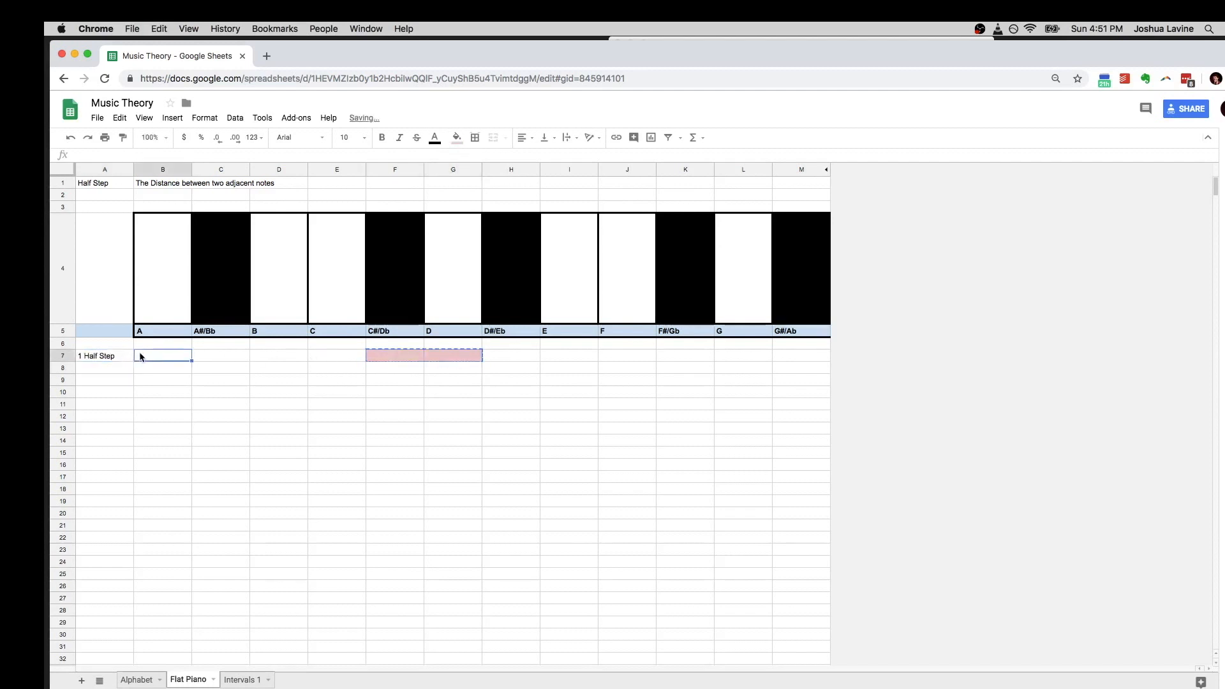
{"action": "key", "text": "super+v"}
Label A8 "2 Half Steps" and fill B8:D8, beneath the notes A through B, with light yellow
{"action": "left_click", "coordinate": [110, 379]}
{"action": "left_click", "coordinate": [116, 372]}
{"action": "type", "text": "2 "}
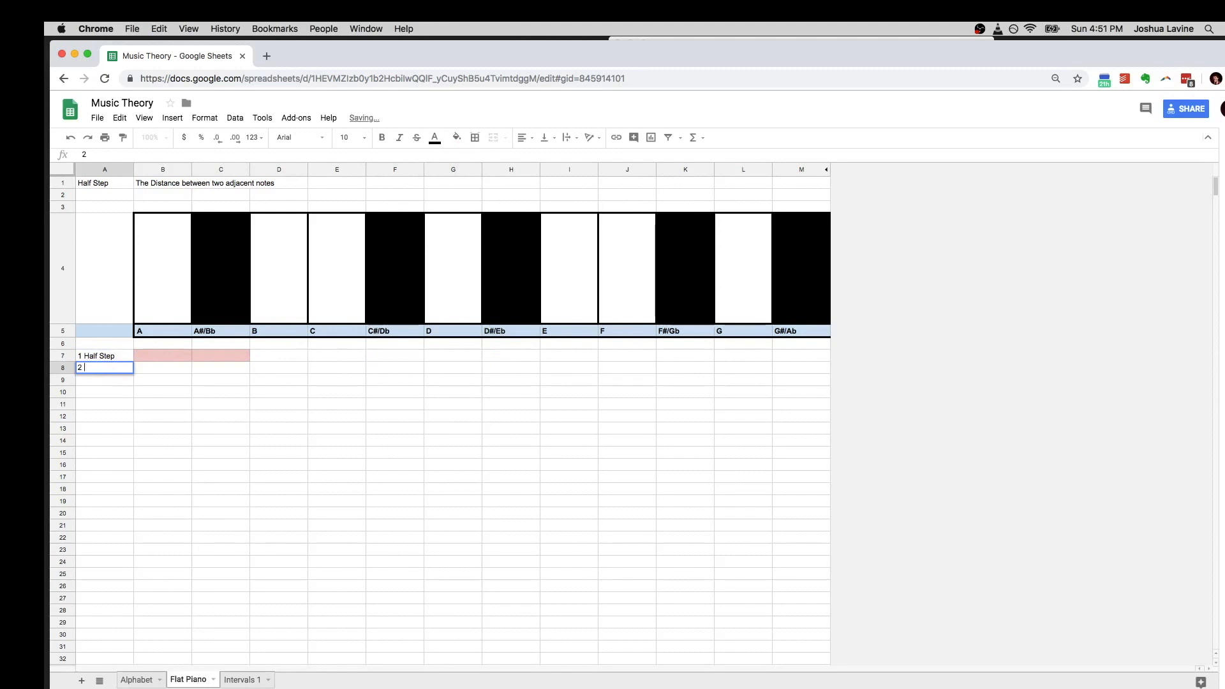
{"action": "type", "text": "Half Steps"}
{"action": "key", "text": "Tab"}
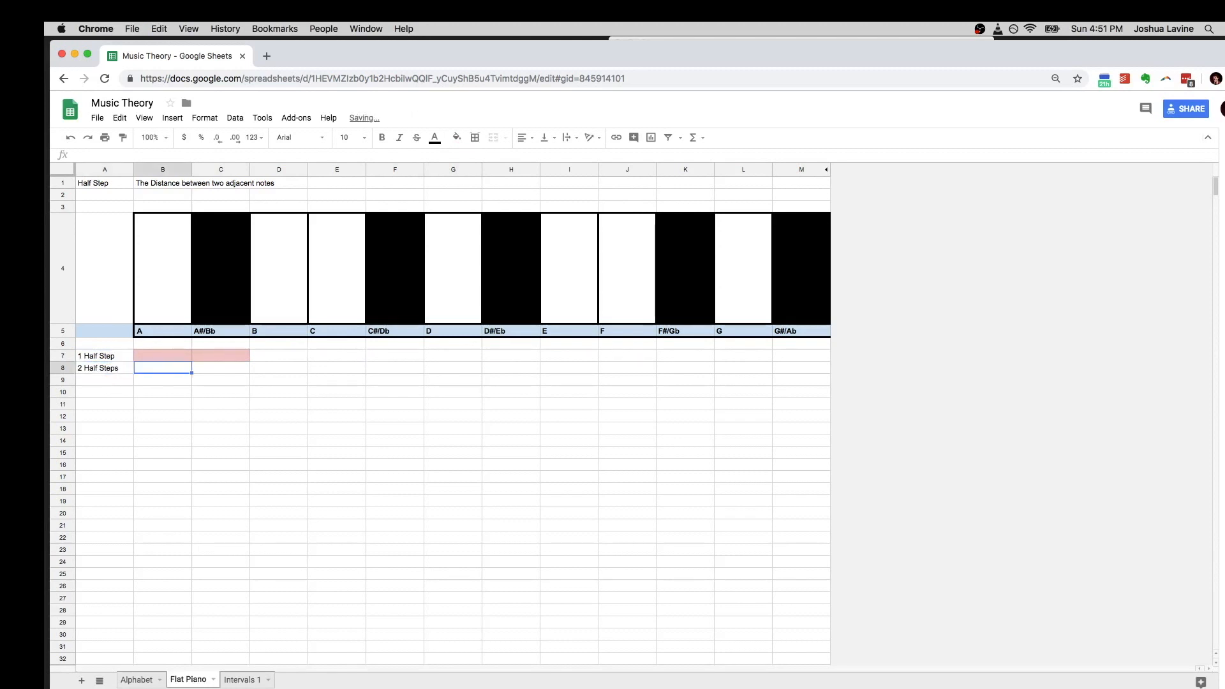
{"action": "left_click", "coordinate": [271, 368], "text": "shift"}
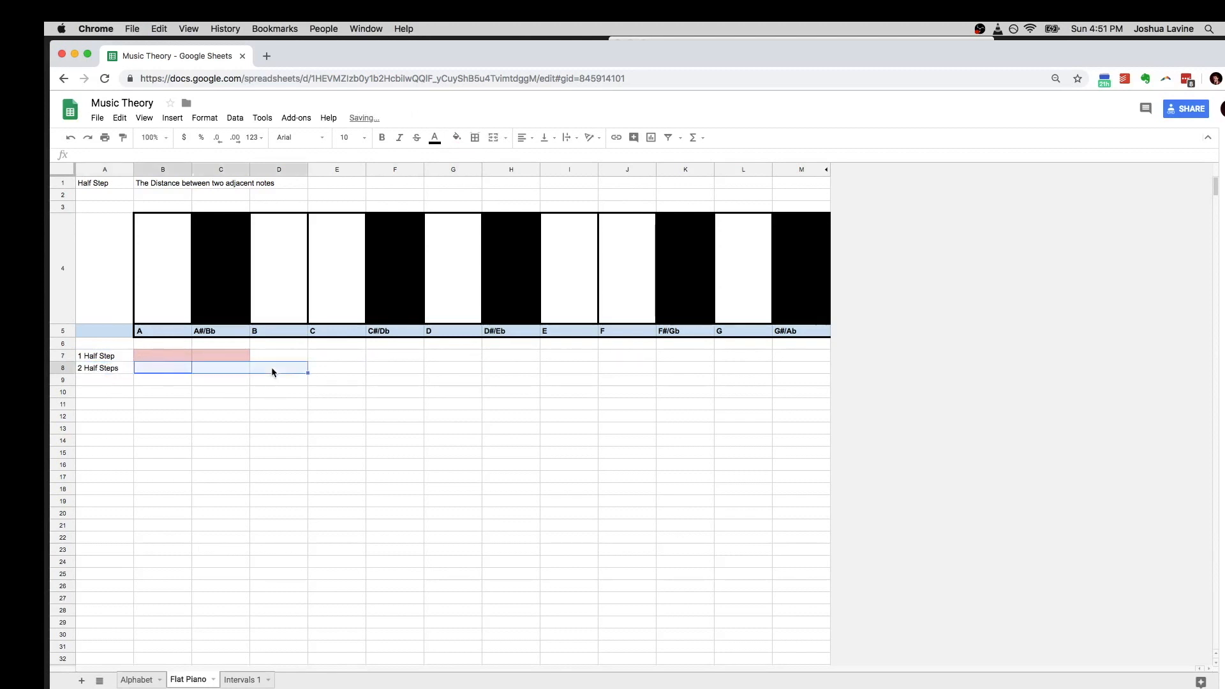
{"action": "left_click", "coordinate": [457, 138]}
{"action": "left_click", "coordinate": [494, 210]}
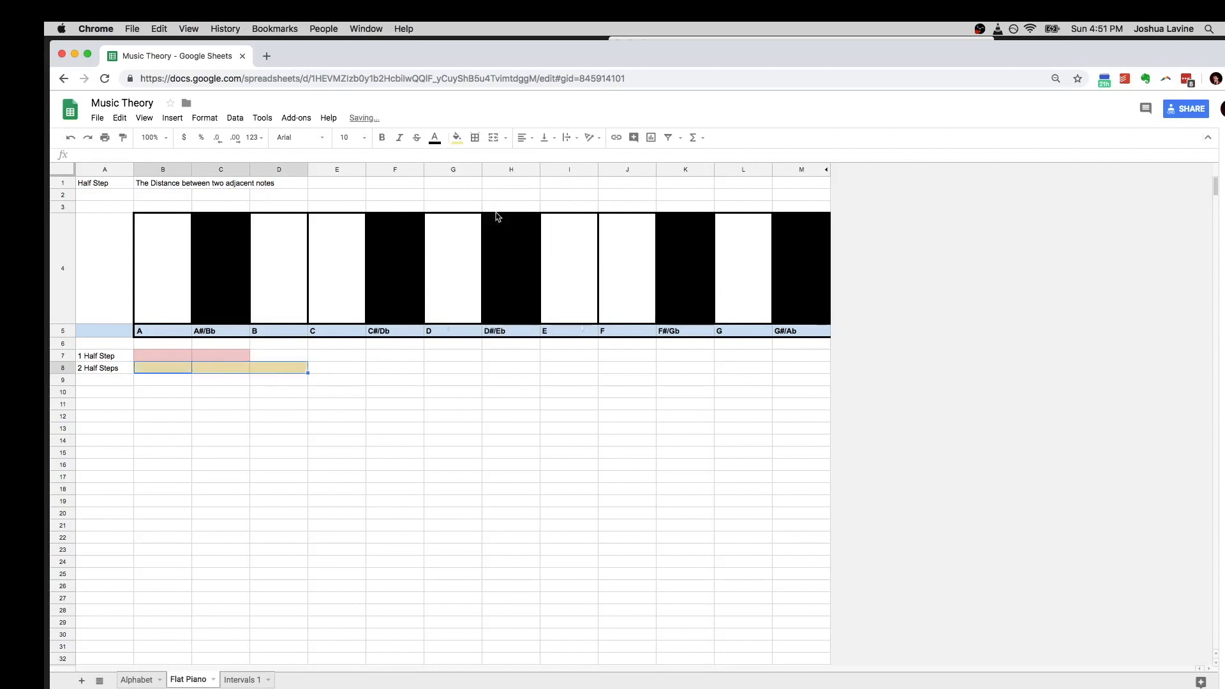
{"action": "left_click", "coordinate": [162, 415]}
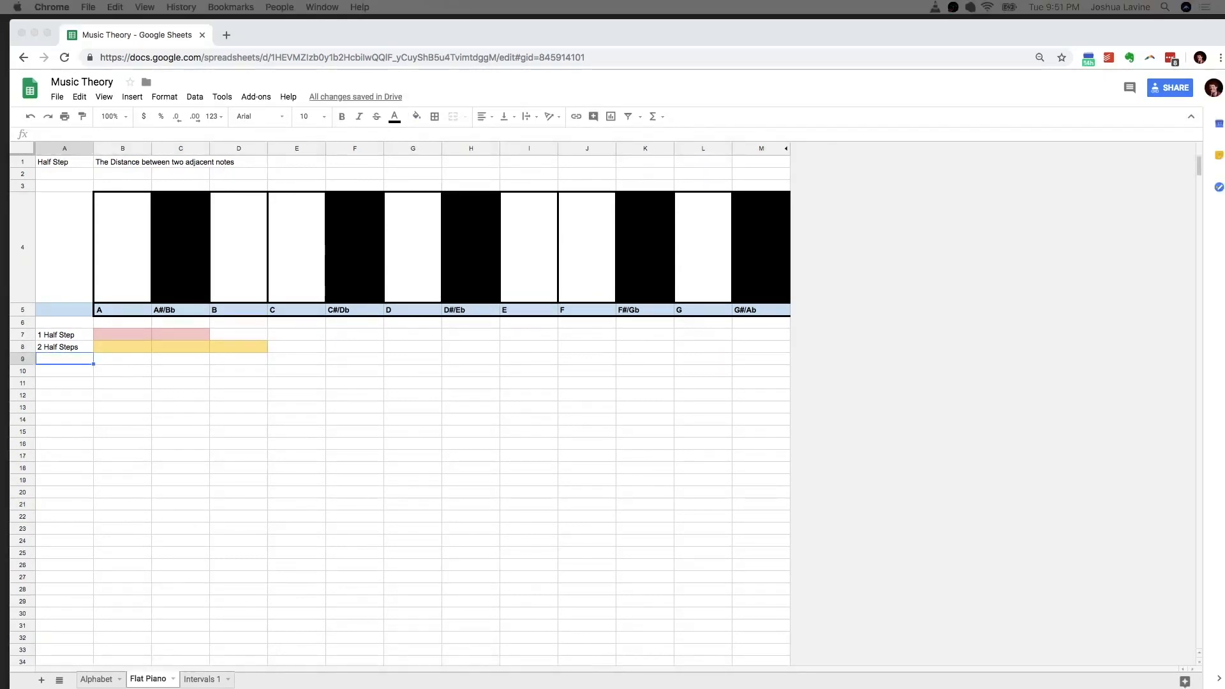
Examine the one-half-step highlight in row 7, stepping cell by cell from beneath A to beneath C
{"action": "left_click", "coordinate": [125, 339]}
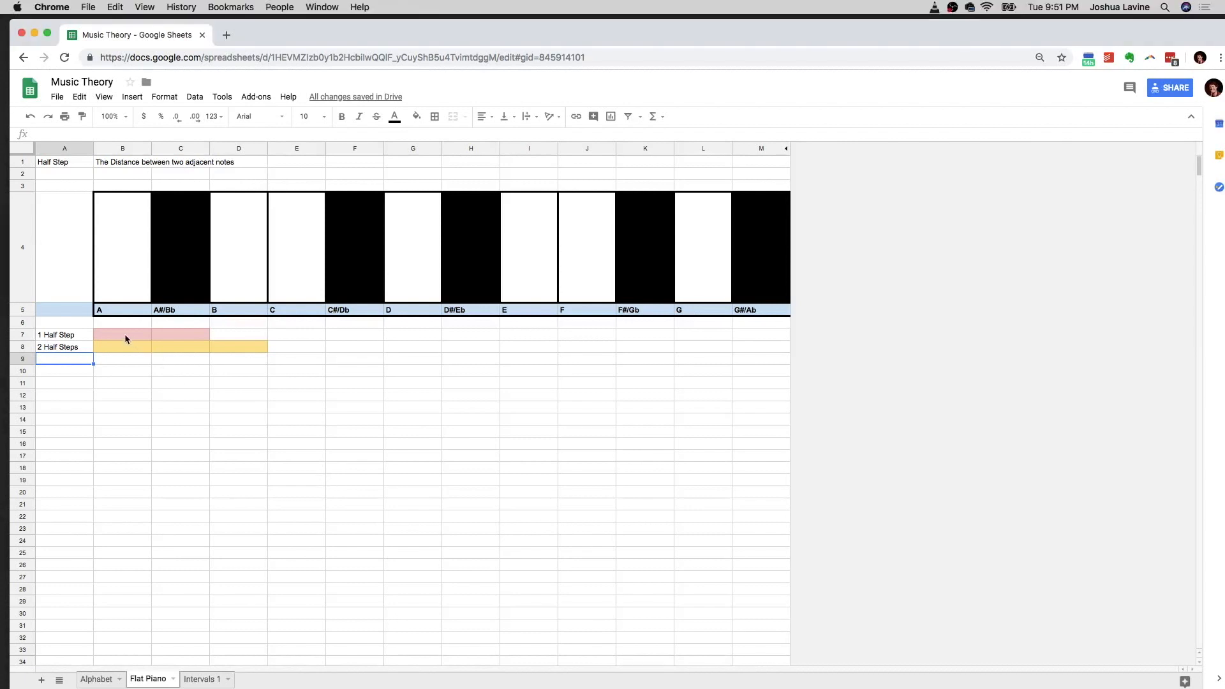
{"action": "left_click", "coordinate": [77, 337]}
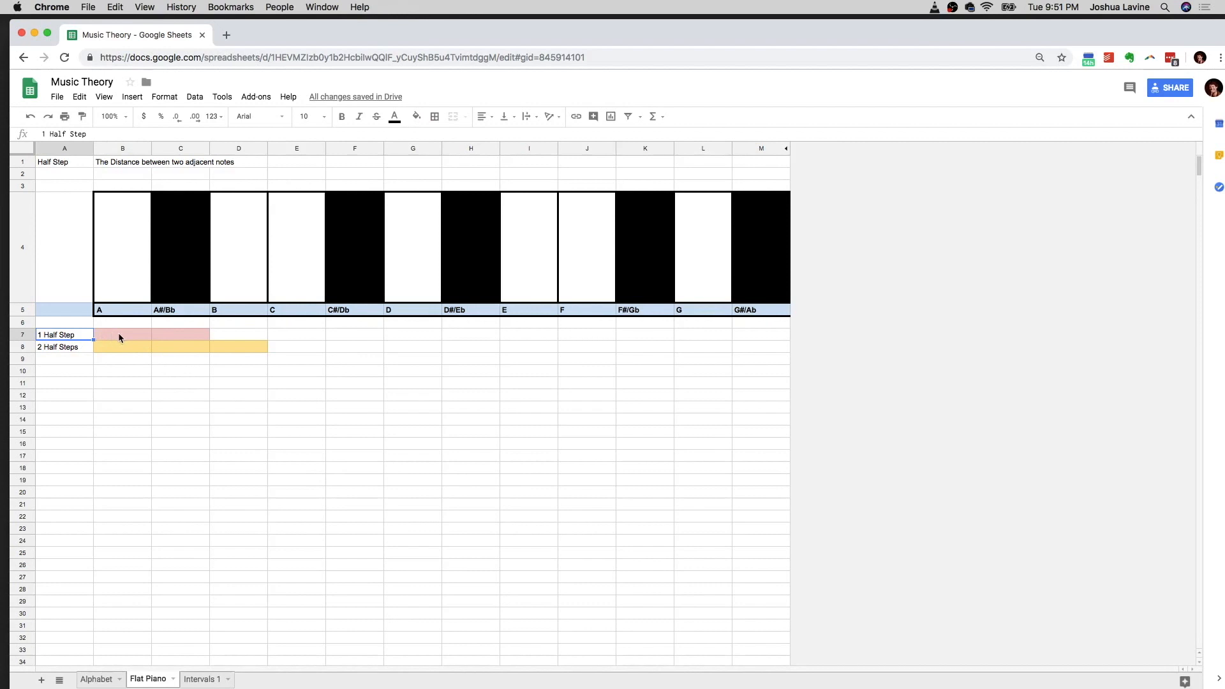
{"action": "left_click_drag", "start_coordinate": [121, 338], "coordinate": [173, 338]}
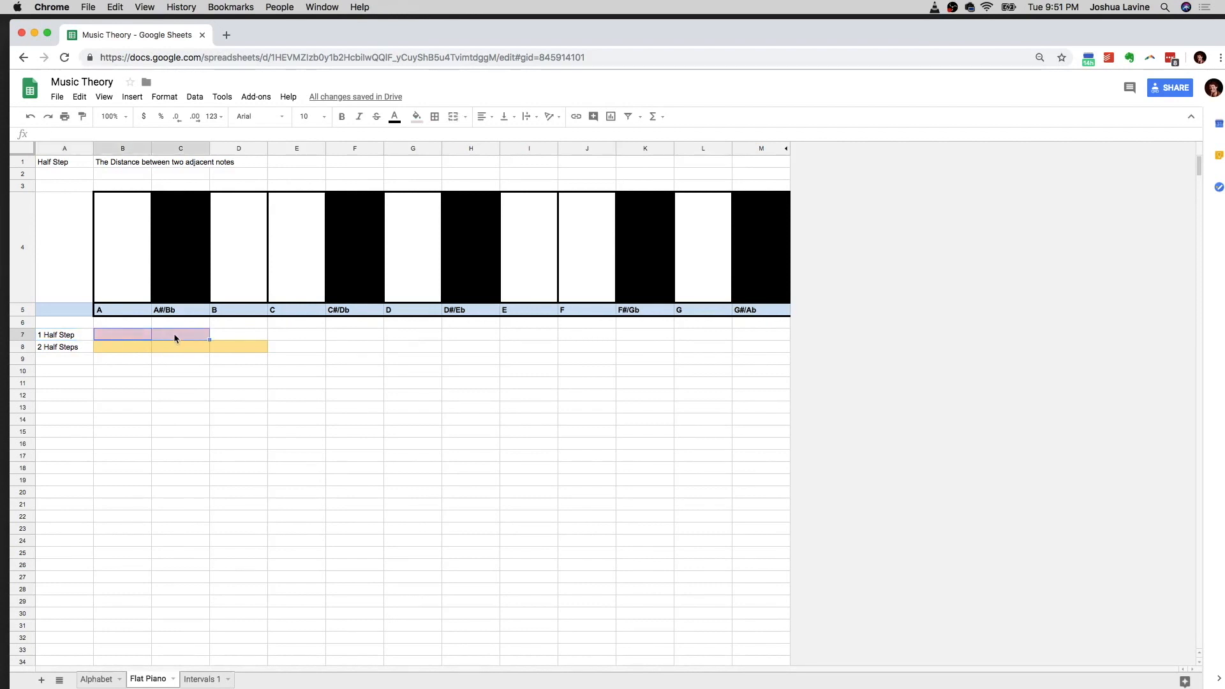
{"action": "left_click", "coordinate": [154, 336]}
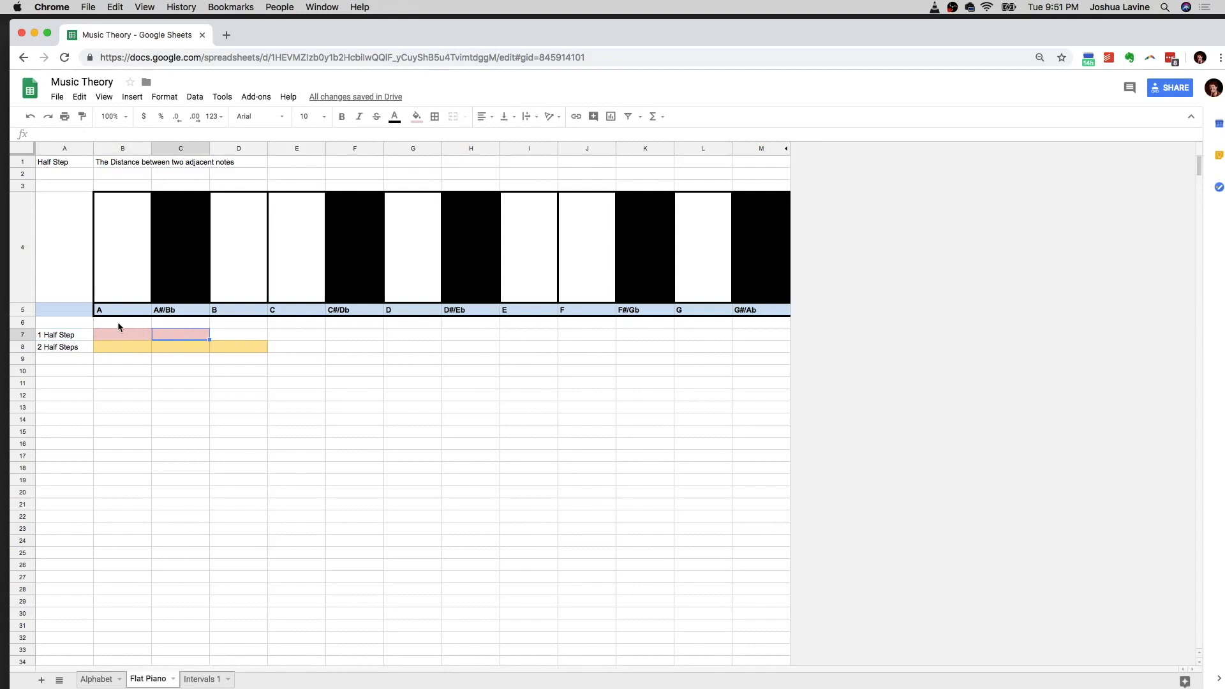
{"action": "left_click_drag", "start_coordinate": [125, 339], "coordinate": [169, 339]}
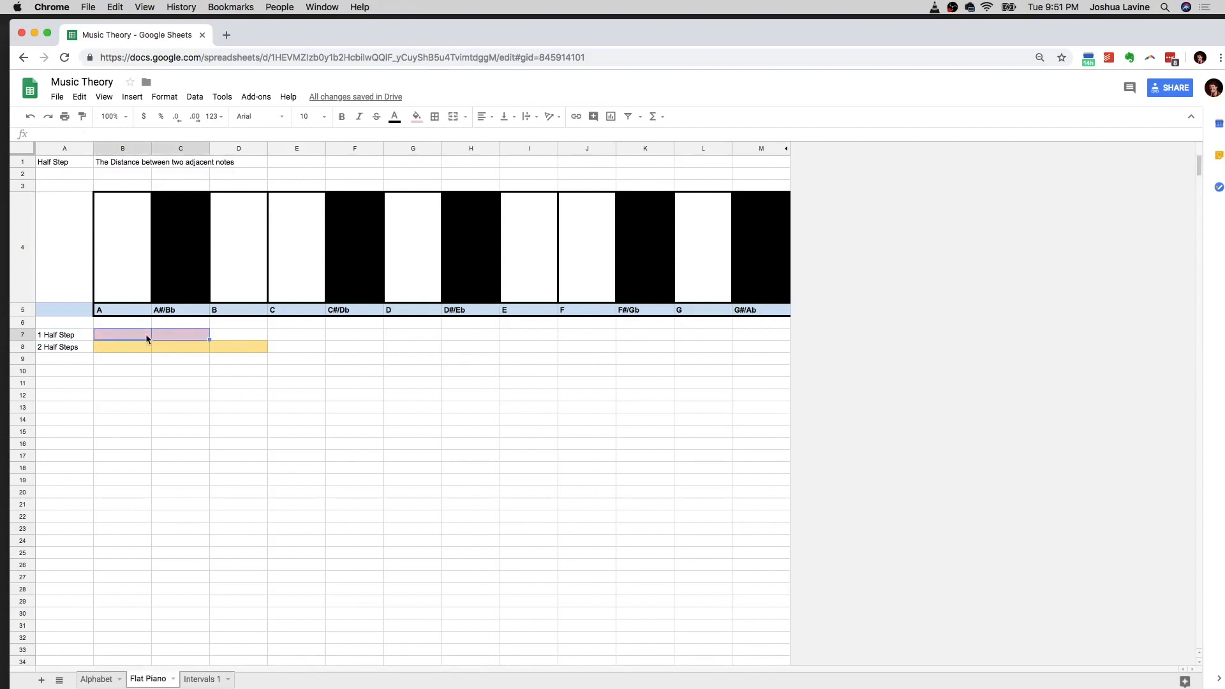
{"action": "left_click", "coordinate": [125, 338]}
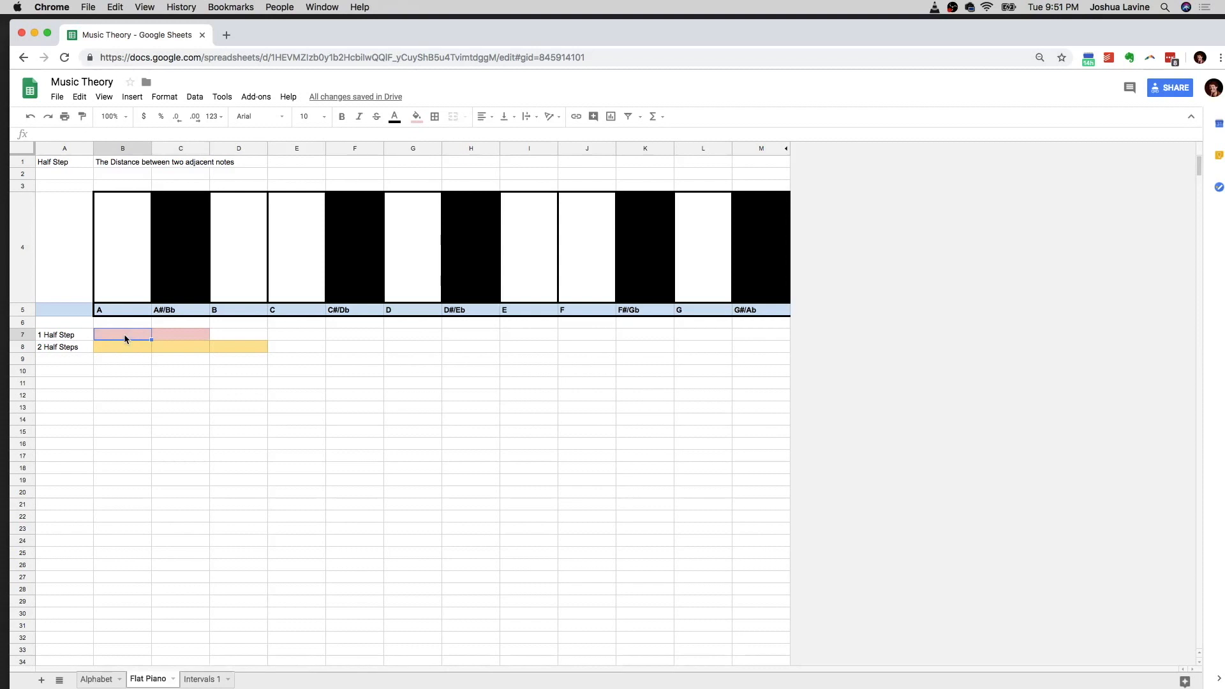
{"action": "key", "text": "Right"}
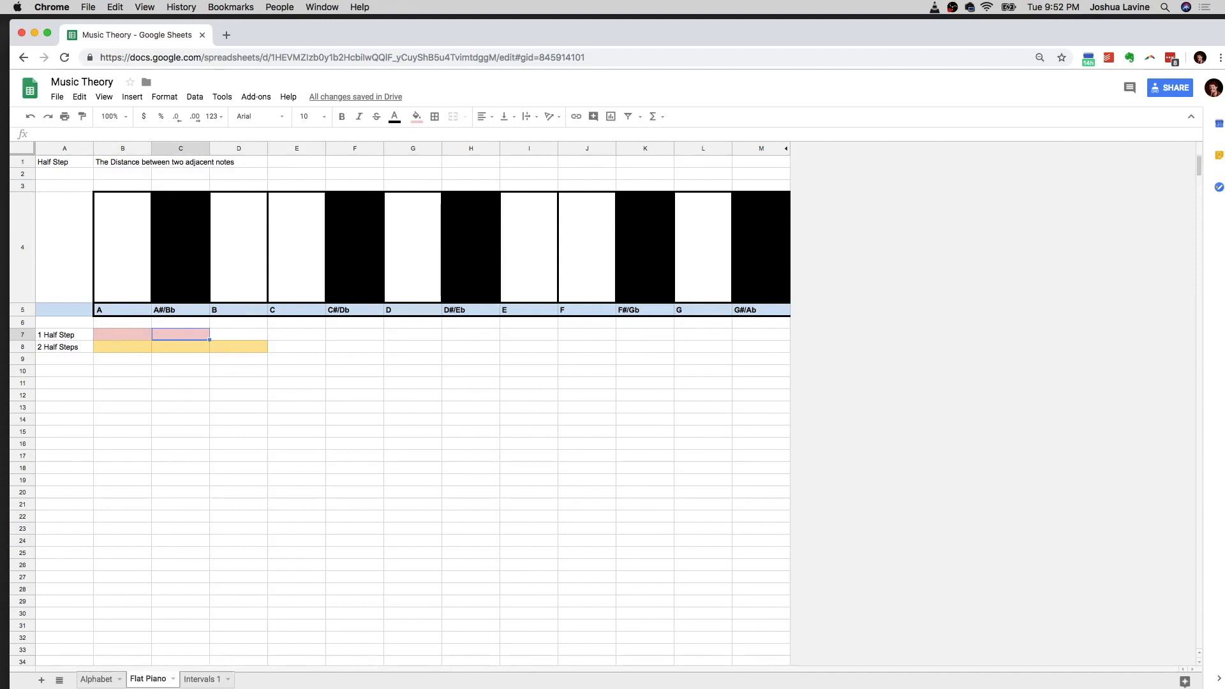
{"action": "key", "text": "Left"}
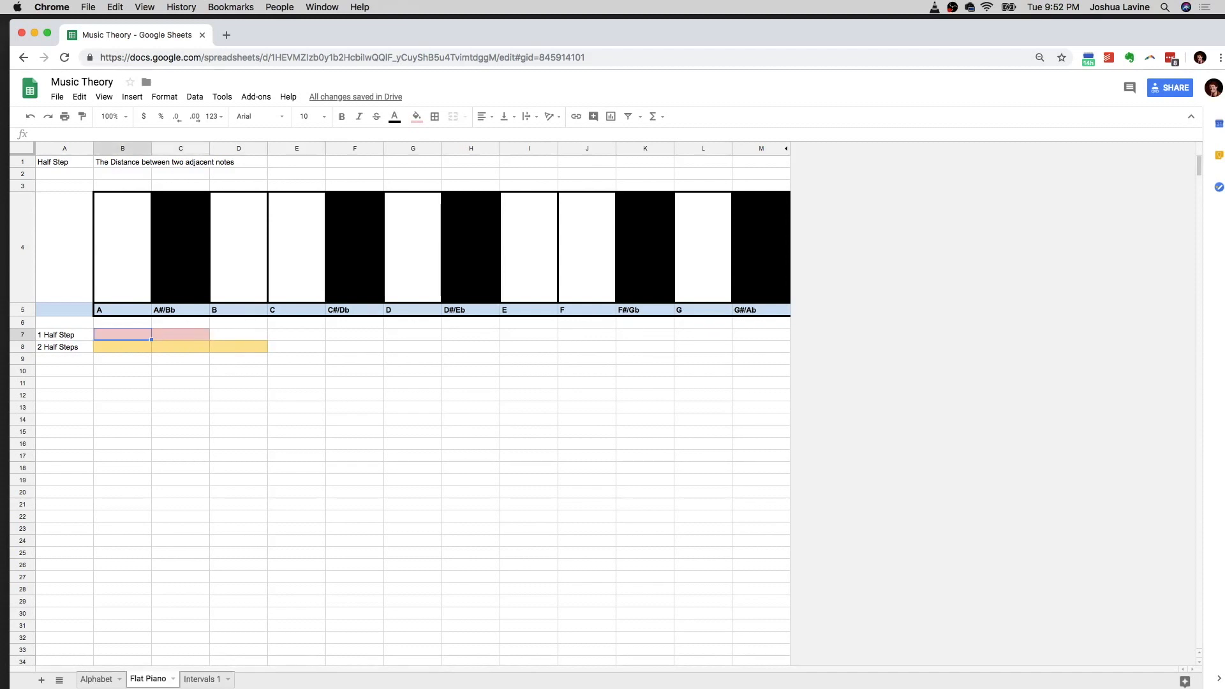
{"action": "key", "text": "Right"}
{"action": "key", "text": "Right"}
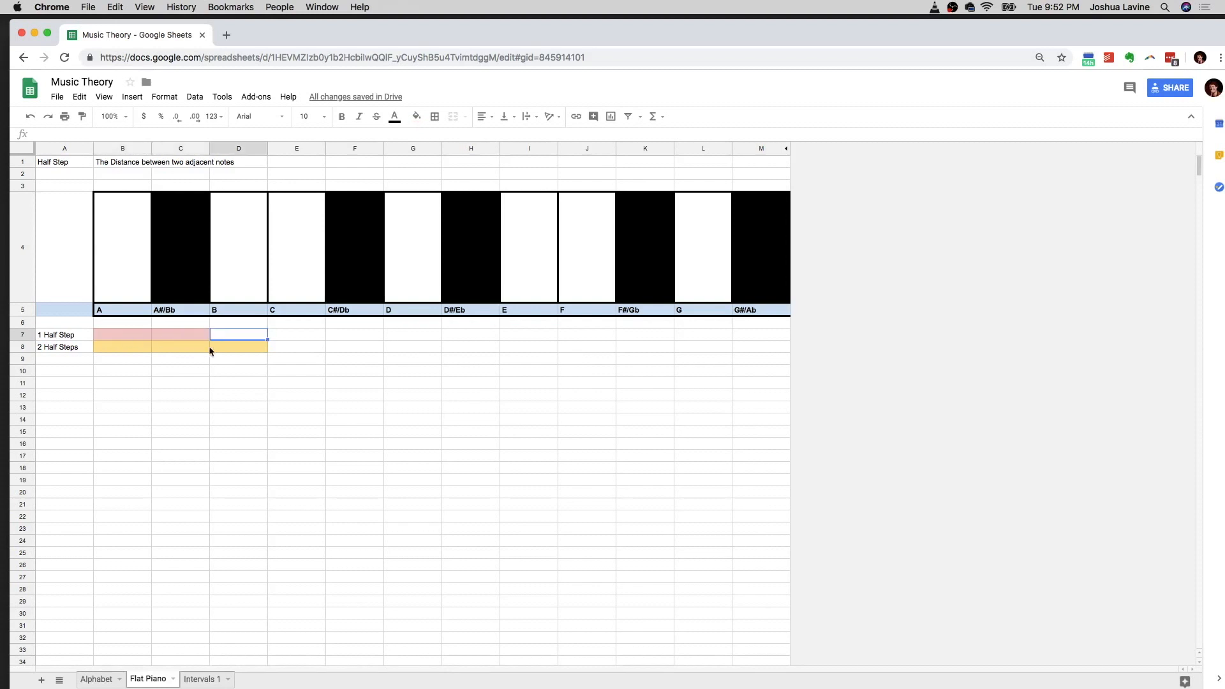
{"action": "left_click_drag", "start_coordinate": [120, 337], "coordinate": [117, 346]}
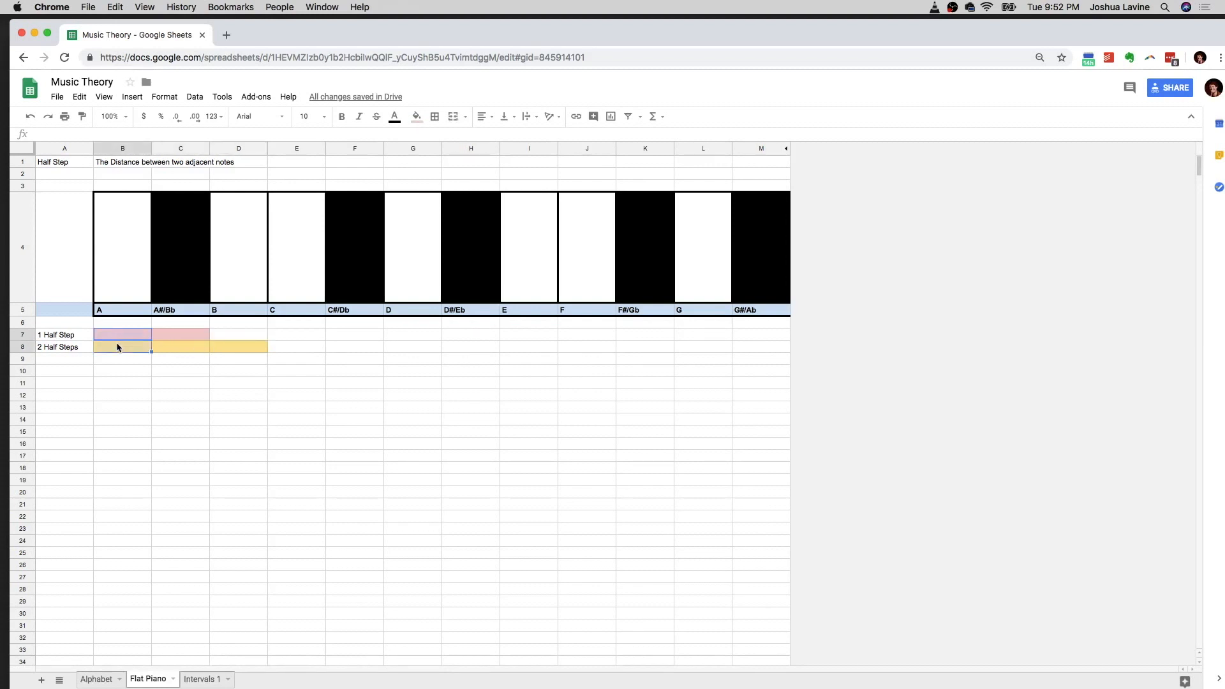
{"action": "left_click", "coordinate": [125, 338]}
{"action": "left_click", "coordinate": [287, 338]}
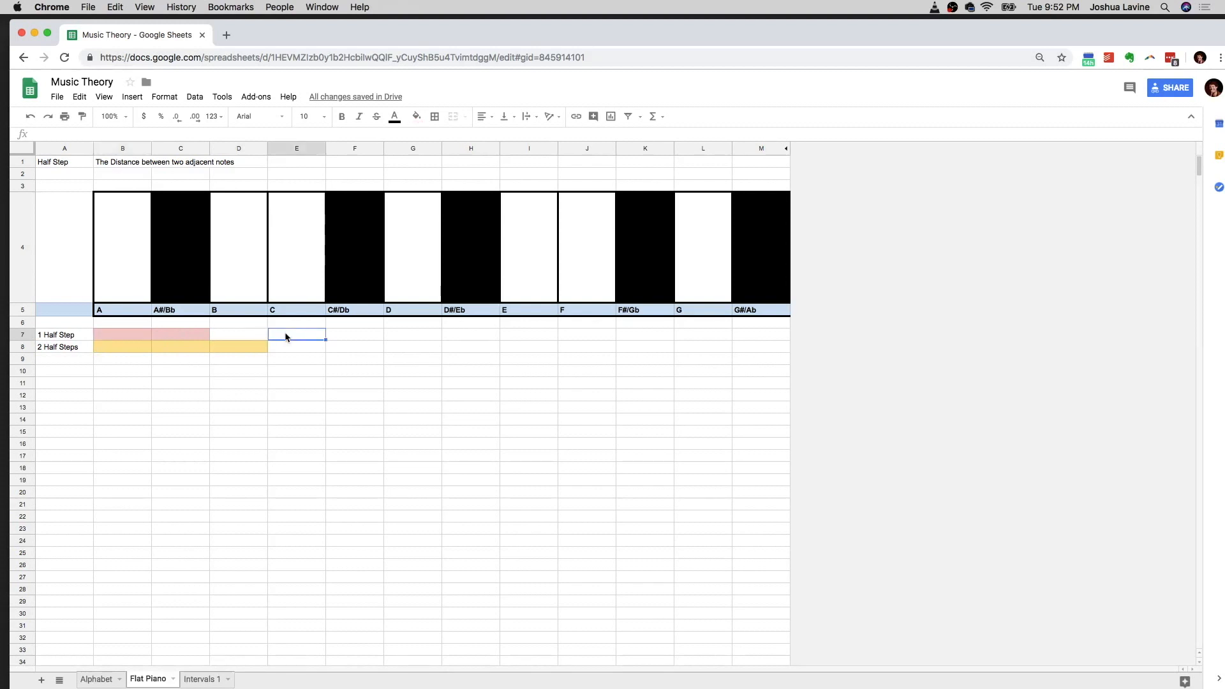
{"action": "left_click", "coordinate": [116, 337]}
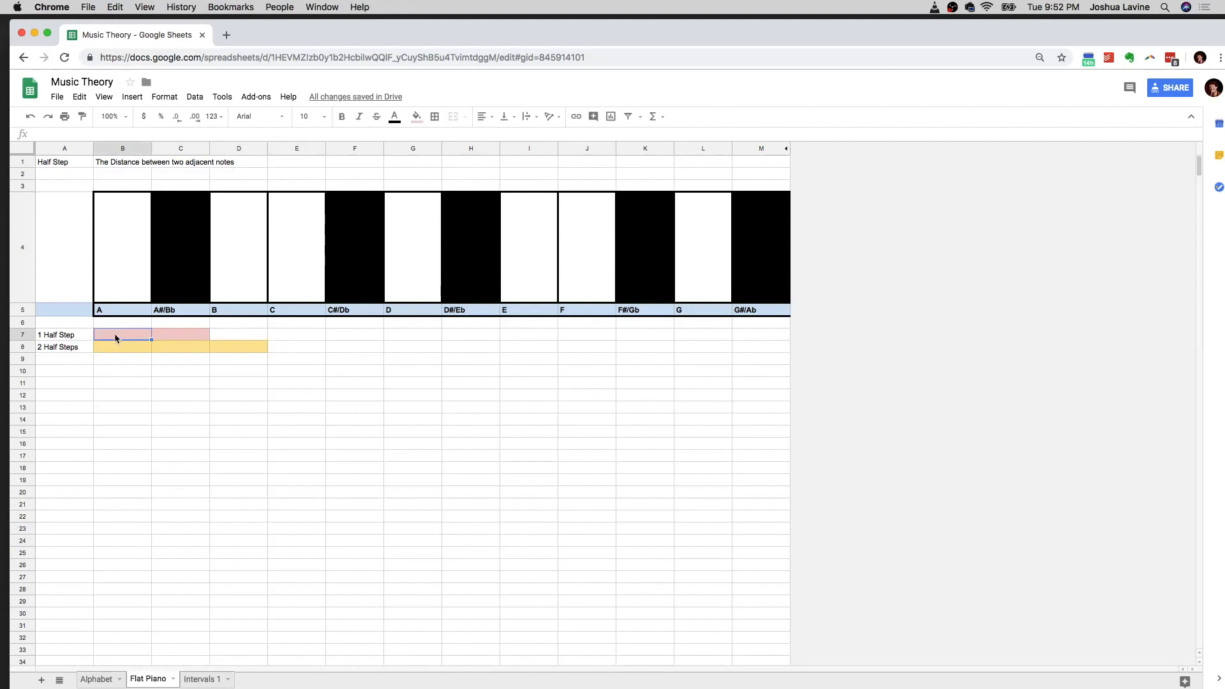
{"action": "key", "text": "Right"}
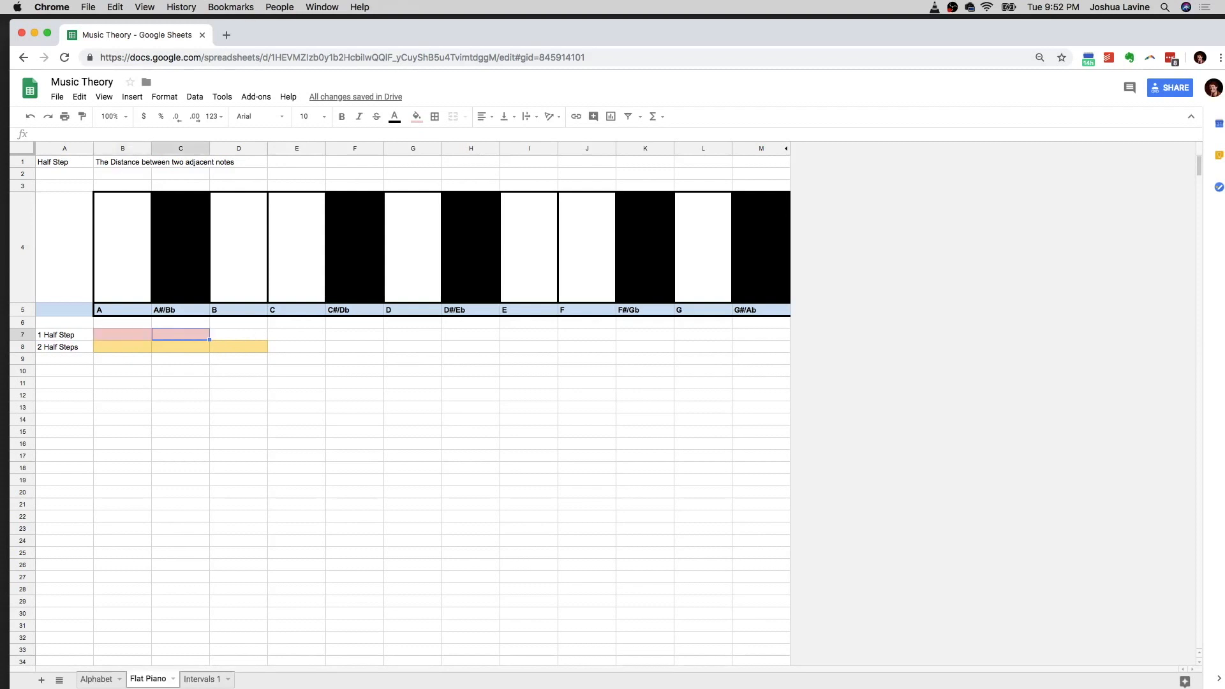
{"action": "key", "text": "Right"}
{"action": "key", "text": "Right"}
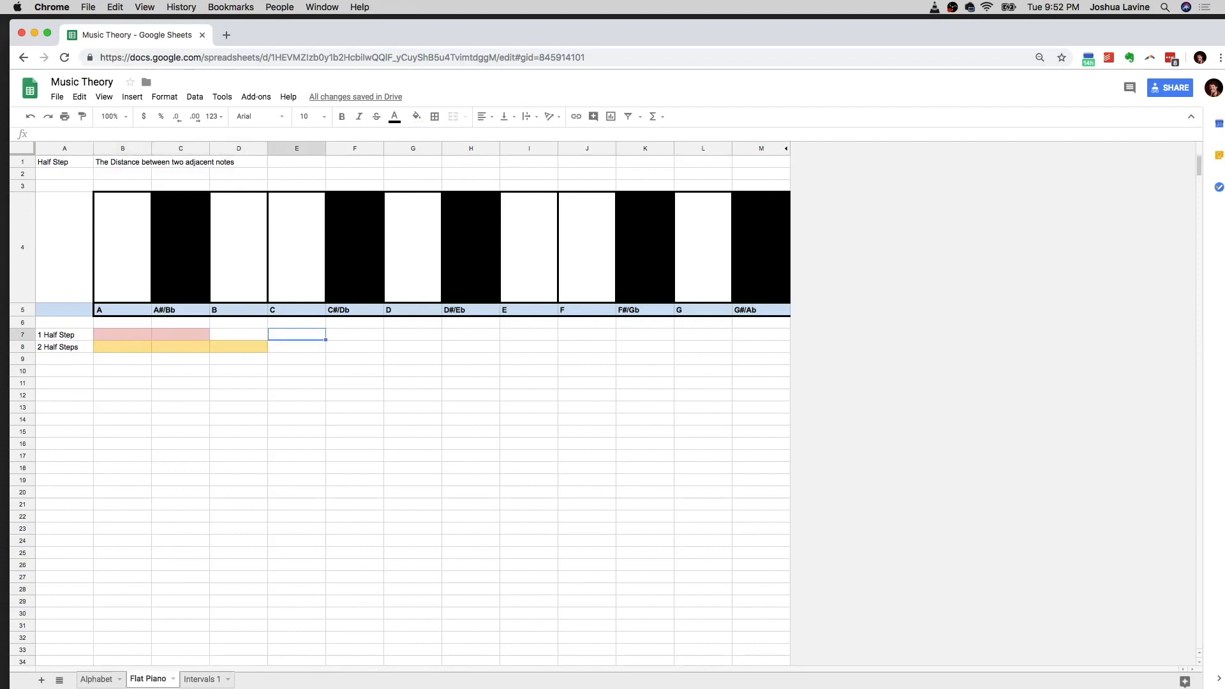
Label A9 "3 Half Steps" and fill B9:E9, beneath the notes A through C, with light green
{"action": "left_click", "coordinate": [73, 360]}
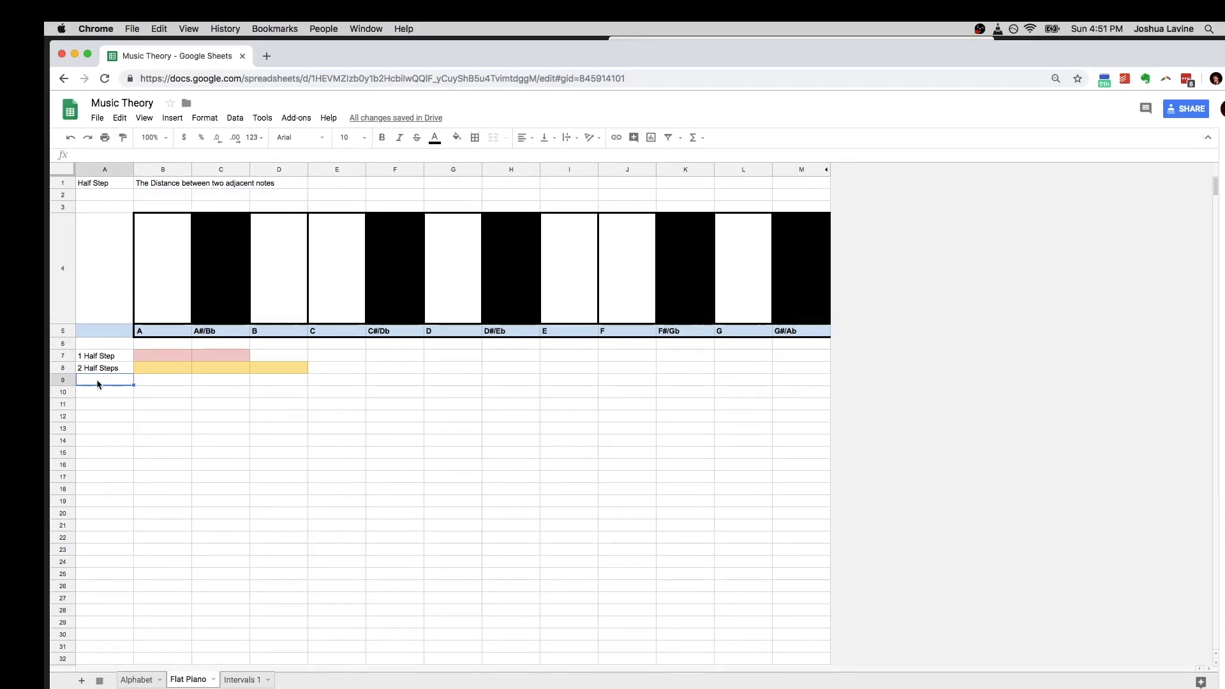
{"action": "type", "text": "3 Half Steps"}
{"action": "key", "text": "Tab"}
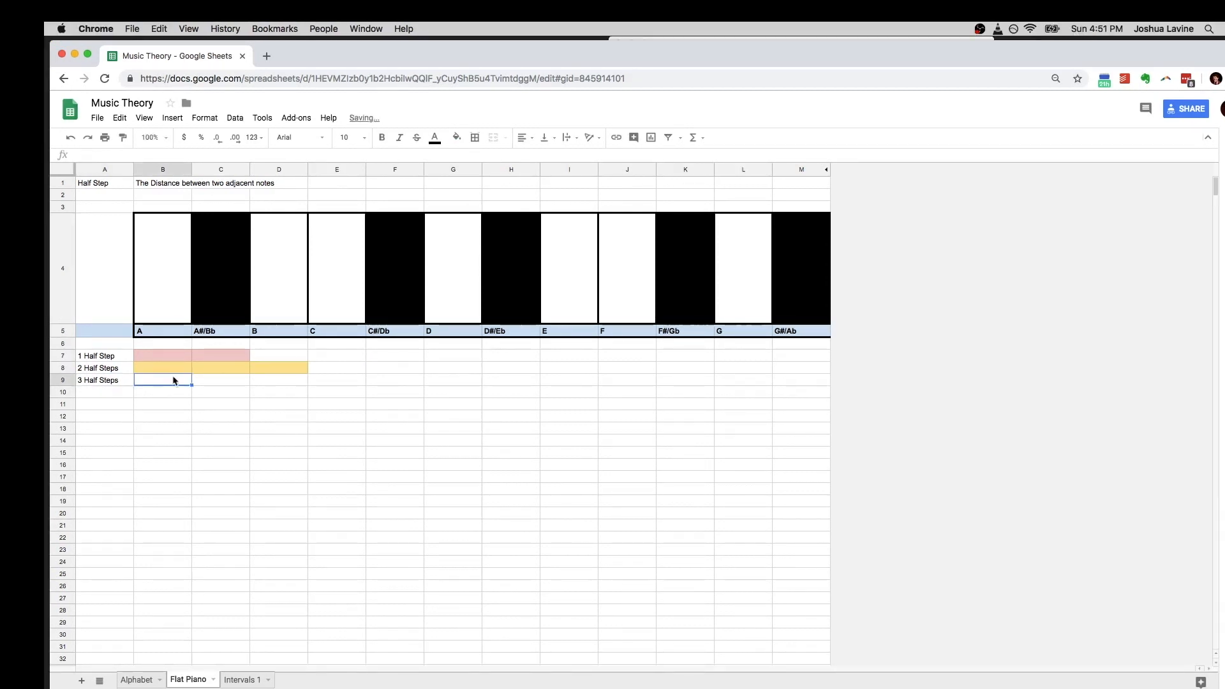
{"action": "left_click", "coordinate": [319, 380], "text": "shift"}
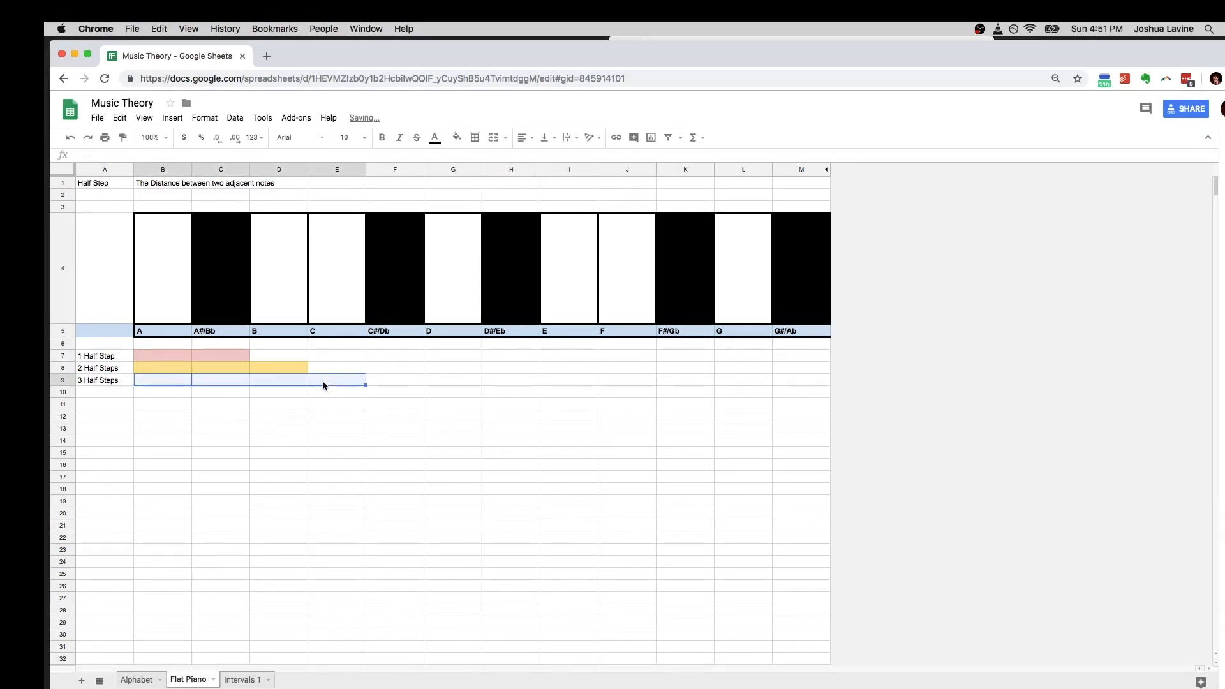
{"action": "left_click", "coordinate": [457, 139]}
{"action": "left_click", "coordinate": [497, 212]}
{"action": "left_click", "coordinate": [477, 413]}
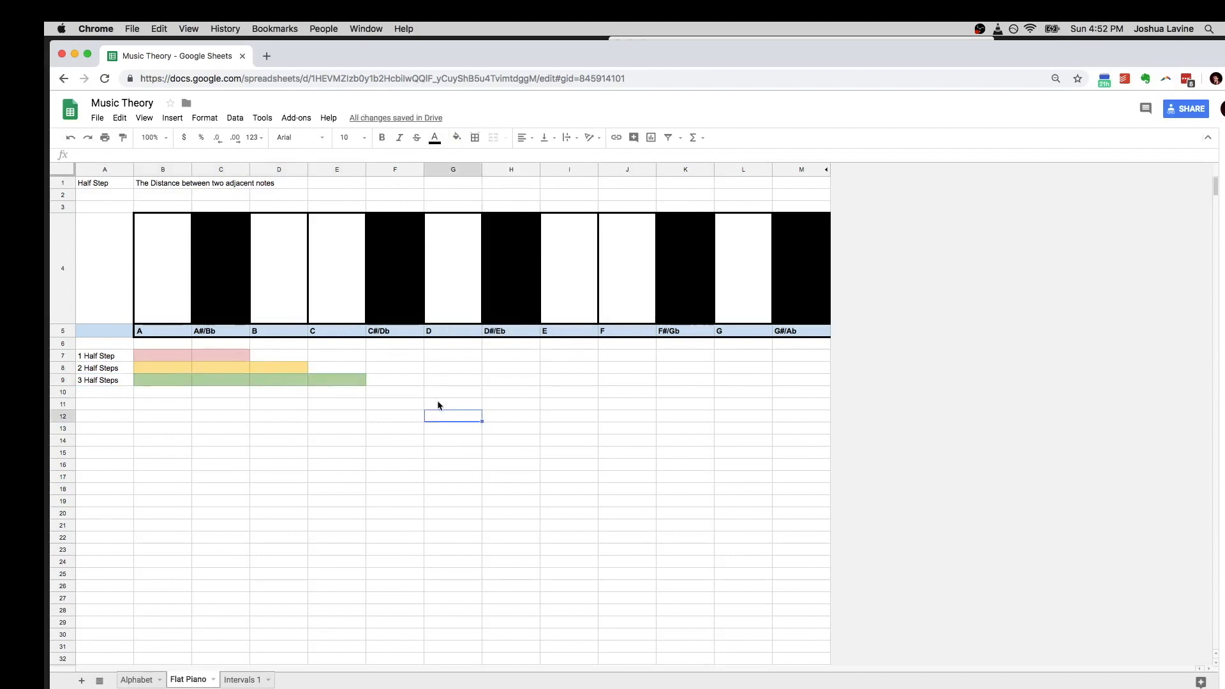
{"action": "left_click", "coordinate": [97, 358]}
{"action": "left_click_drag", "start_coordinate": [97, 359], "coordinate": [752, 560]}
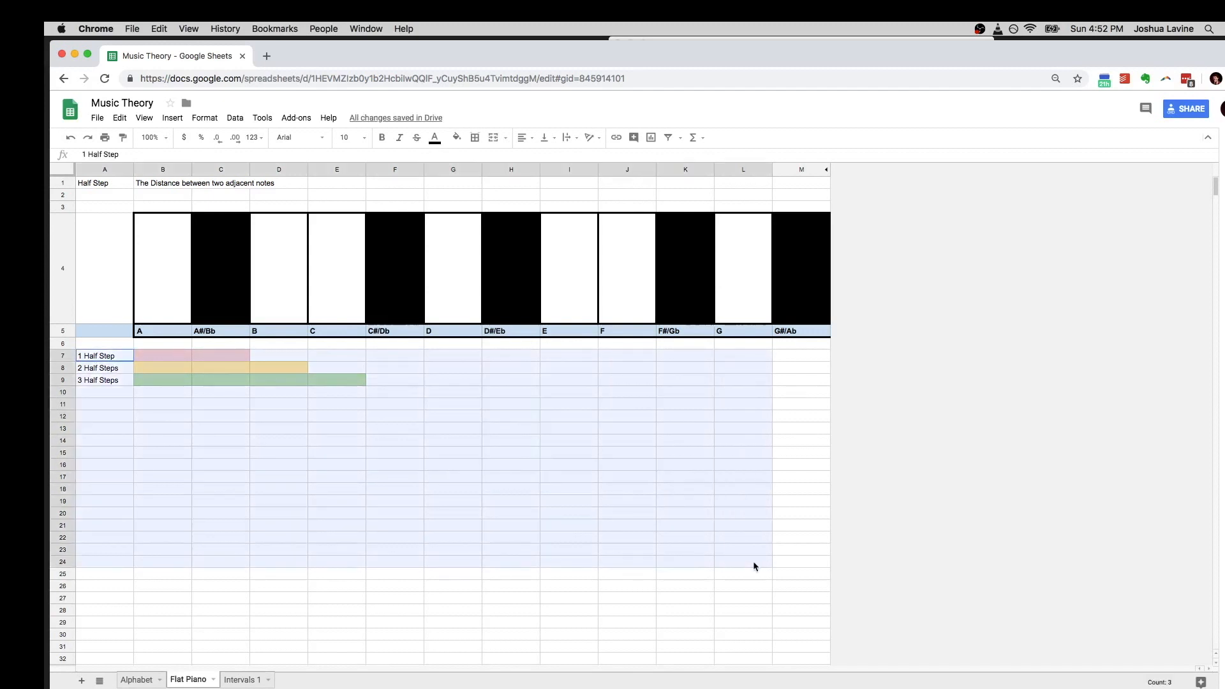
{"action": "left_click", "coordinate": [452, 454]}
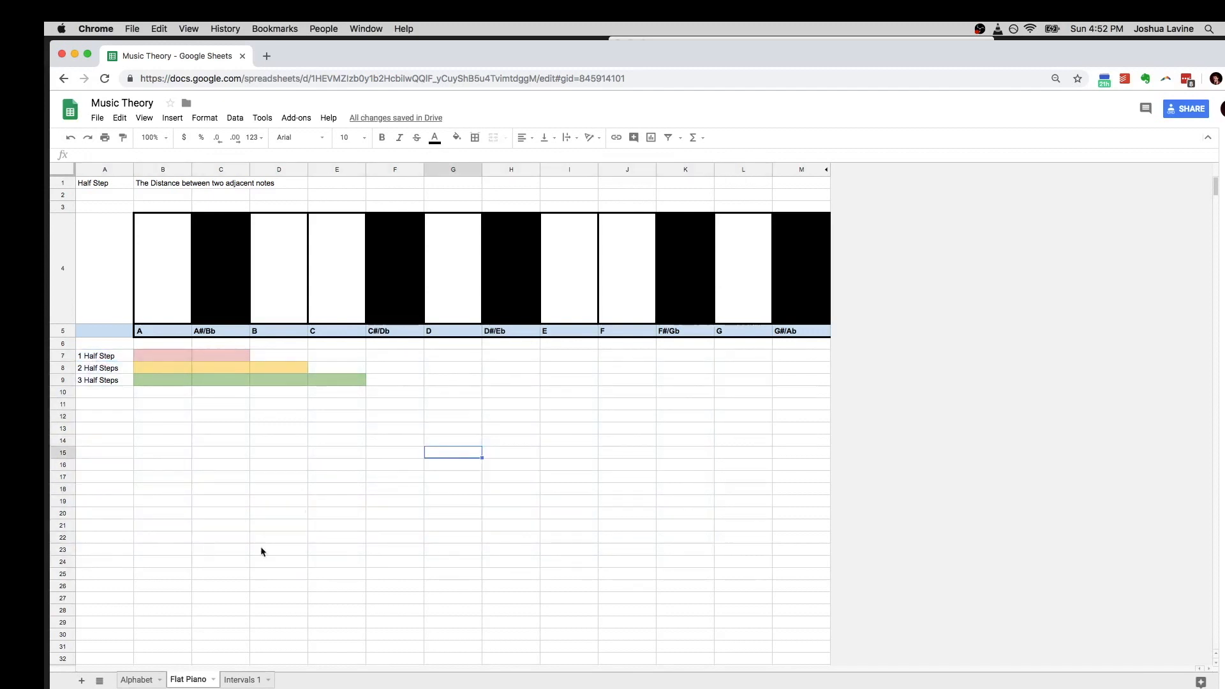
Switch to the Intervals 1 sheet and examine its half-step chart, particularly the 1, 2 and 8 Half Steps rows
{"action": "left_click", "coordinate": [240, 680]}
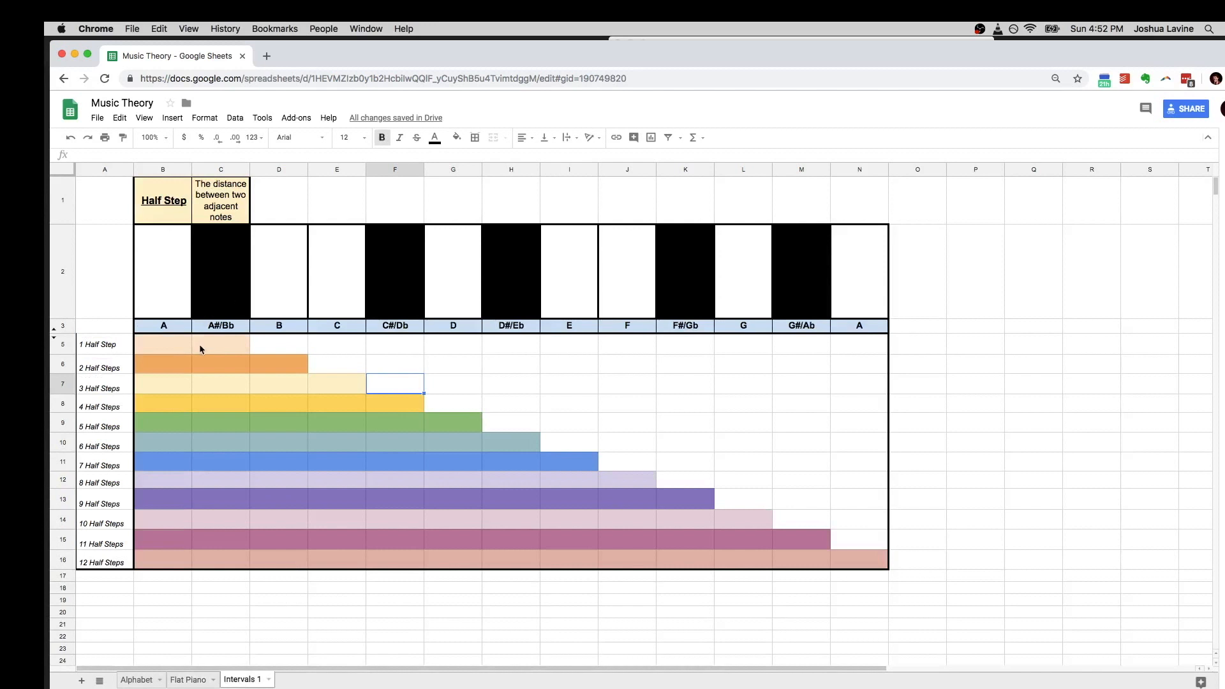
{"action": "left_click", "coordinate": [103, 350]}
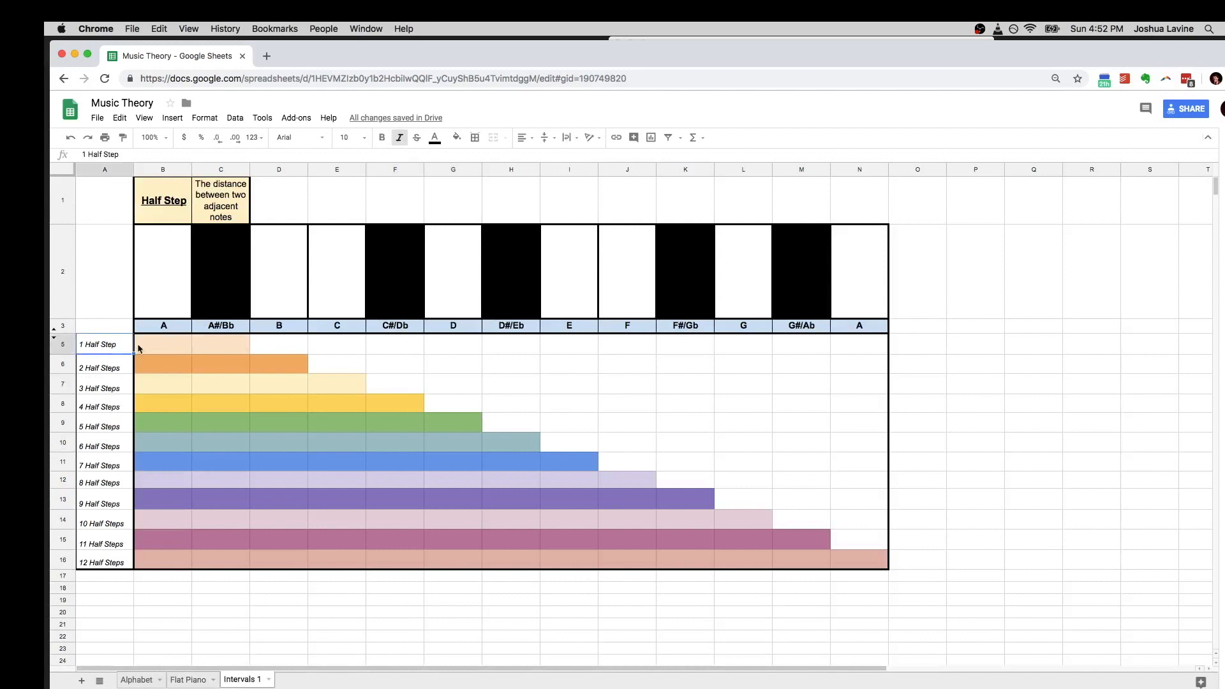
{"action": "left_click", "coordinate": [174, 344]}
{"action": "left_click", "coordinate": [232, 341]}
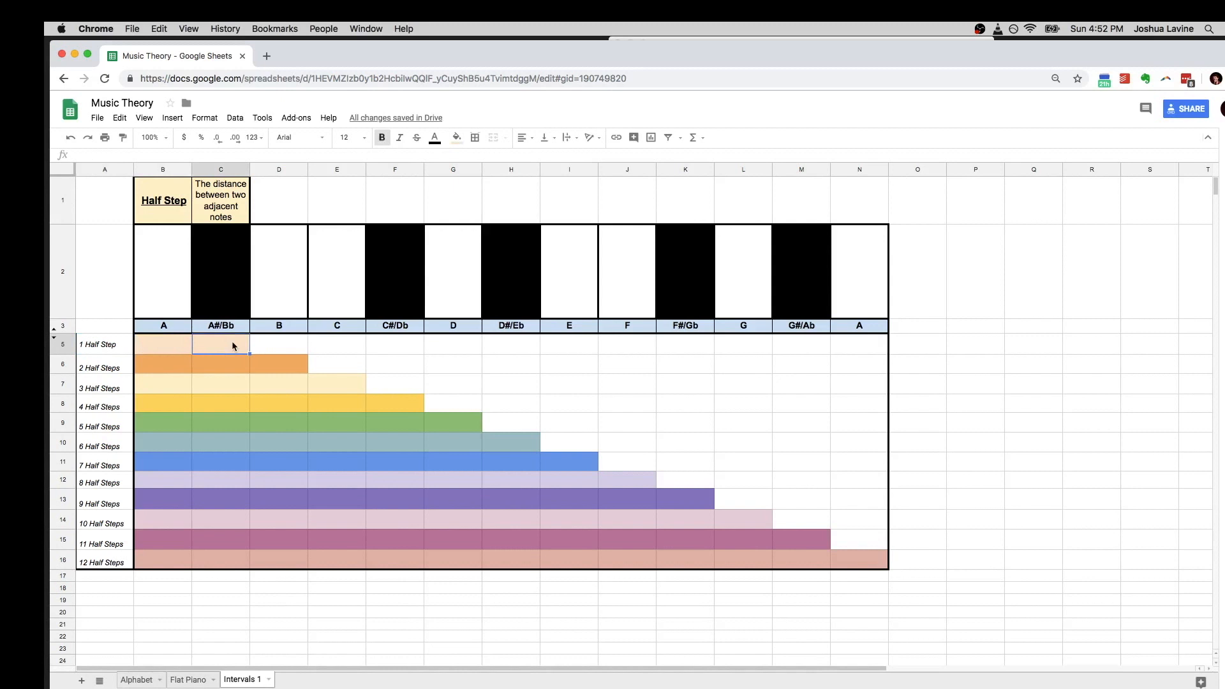
{"action": "left_click", "coordinate": [278, 368]}
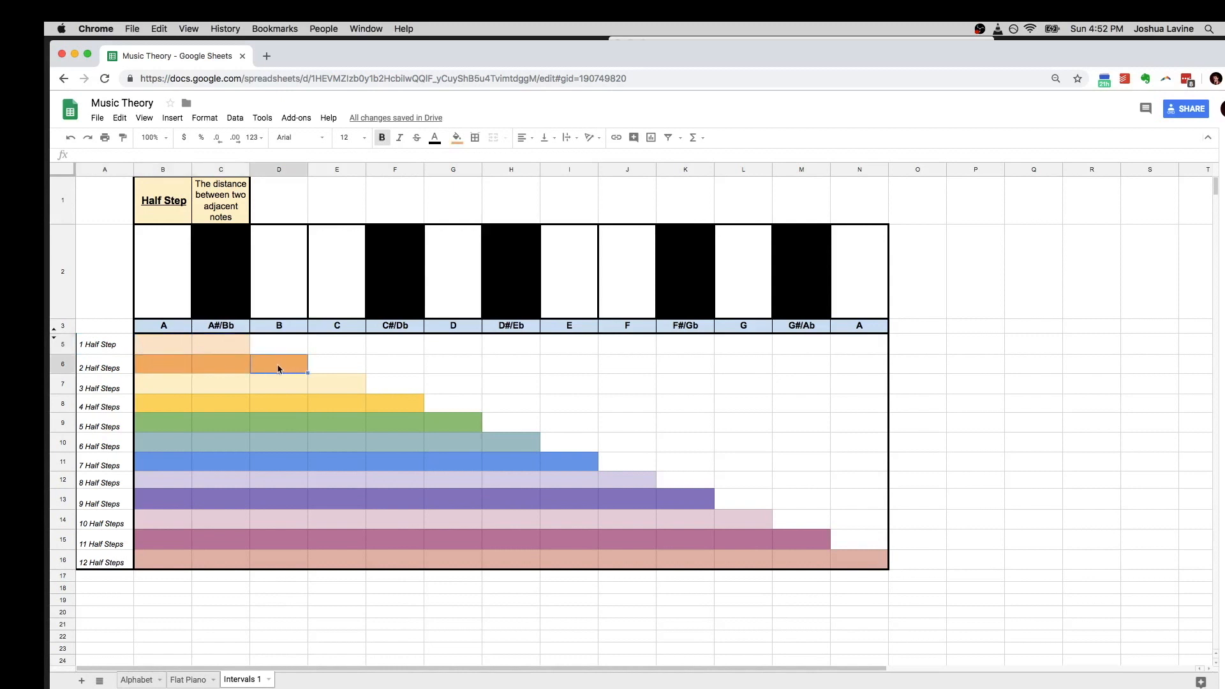
{"action": "left_click_drag", "start_coordinate": [110, 348], "coordinate": [113, 483]}
{"action": "left_click", "coordinate": [113, 483]}
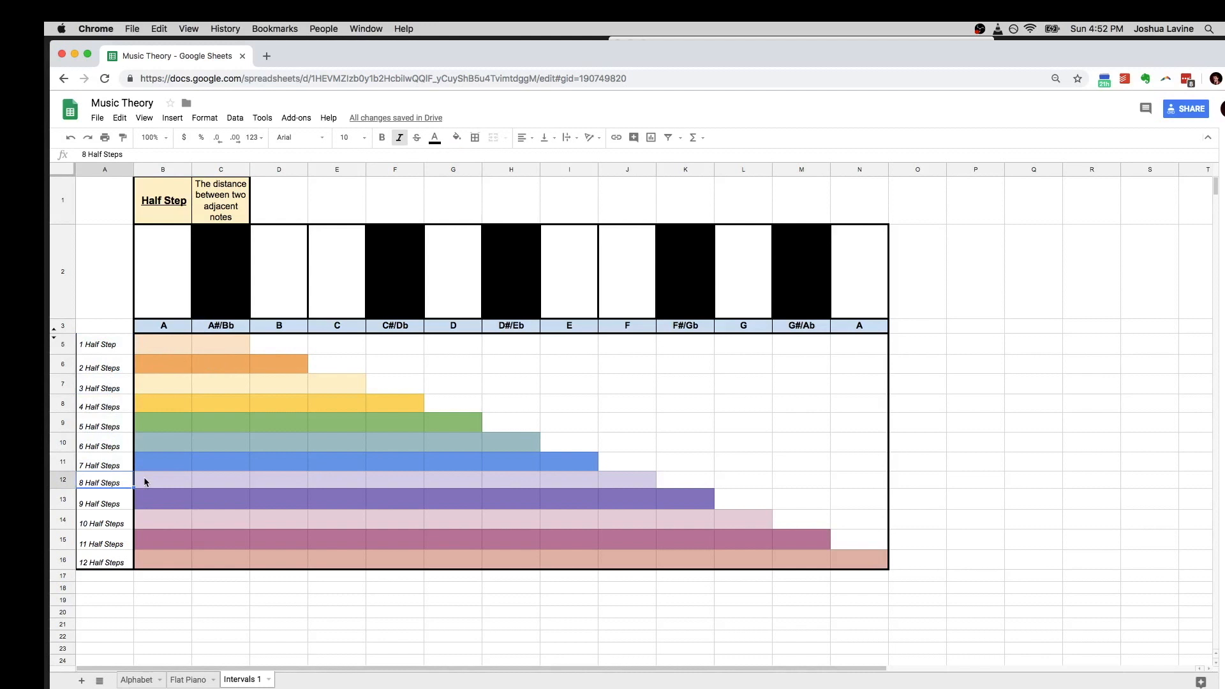
{"action": "left_click", "coordinate": [145, 481]}
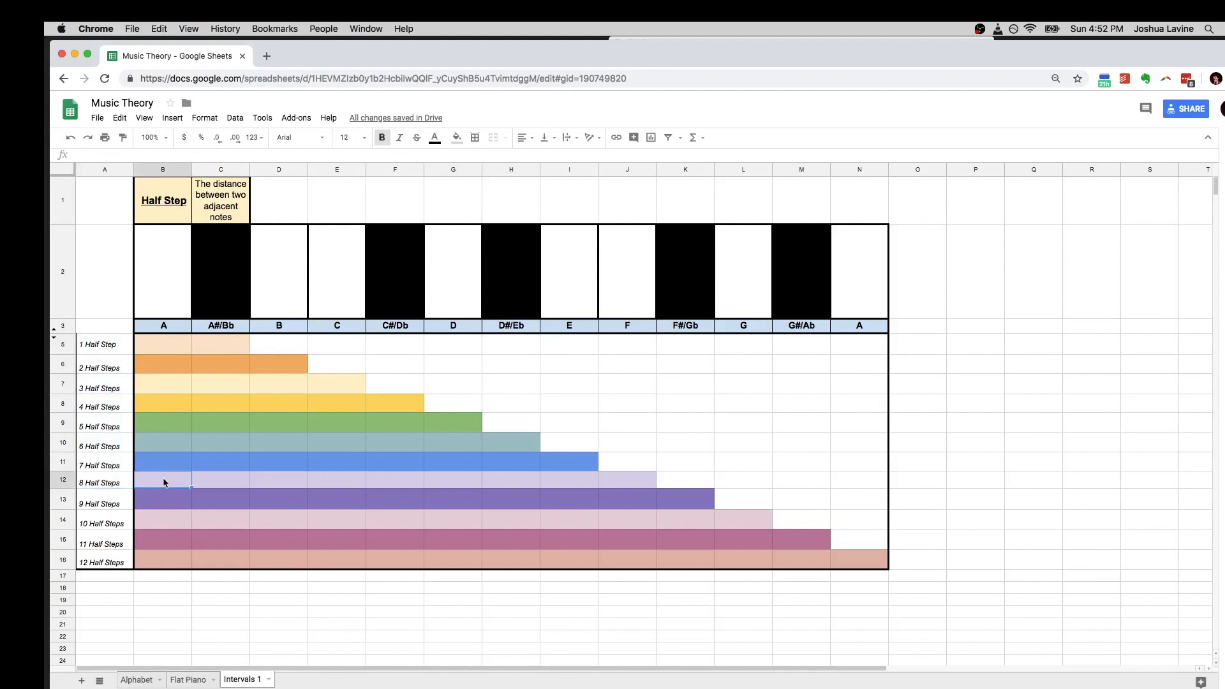
{"action": "left_click", "coordinate": [648, 484]}
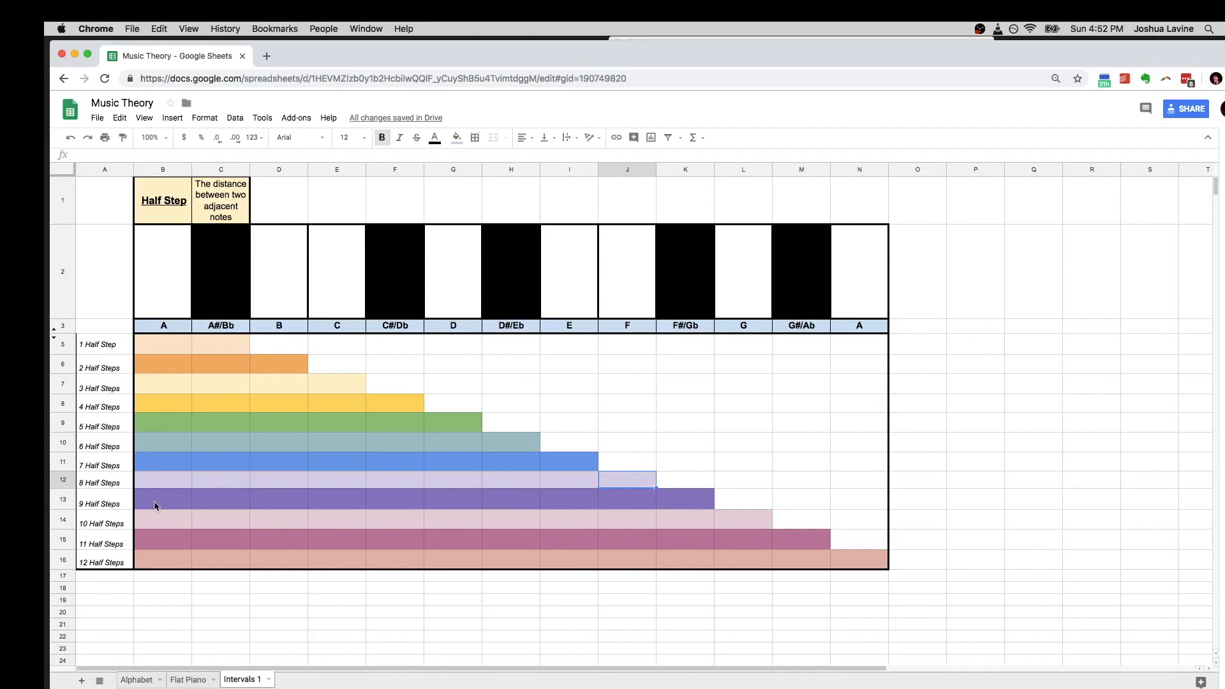
Examine the 9 to 12 Half Steps rows of the chart from first to last cell, plus the 4 Half Steps row
{"action": "left_click", "coordinate": [172, 507]}
{"action": "left_click", "coordinate": [703, 500]}
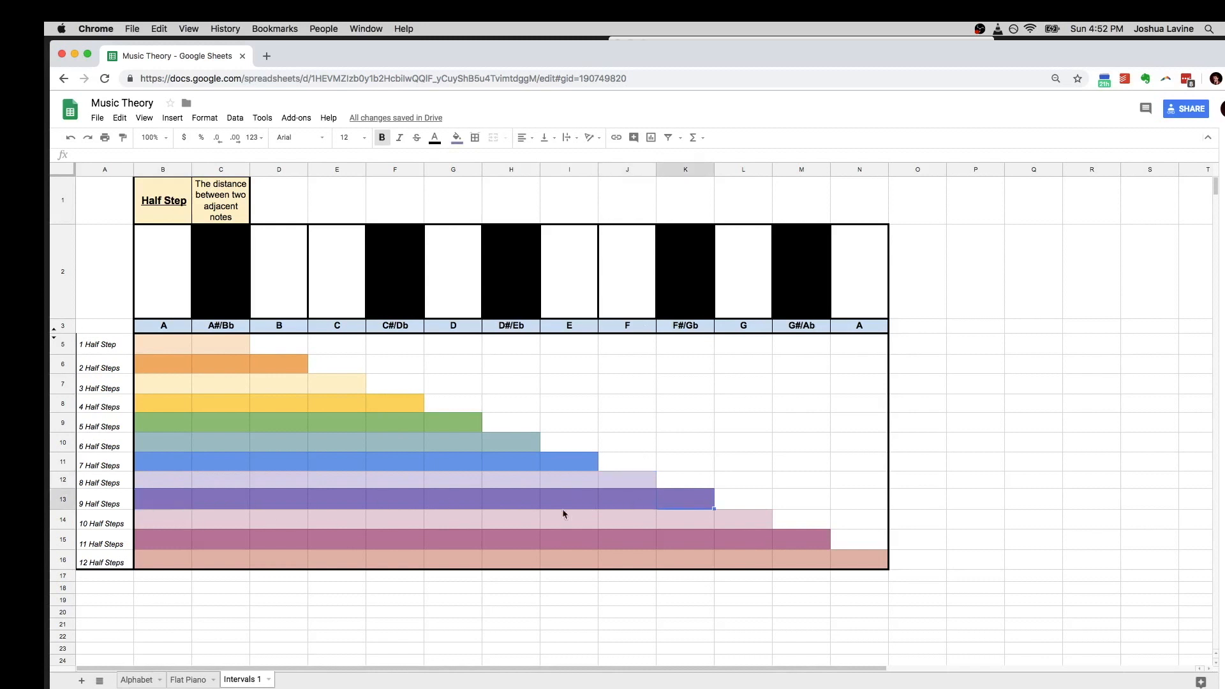
{"action": "left_click", "coordinate": [160, 521]}
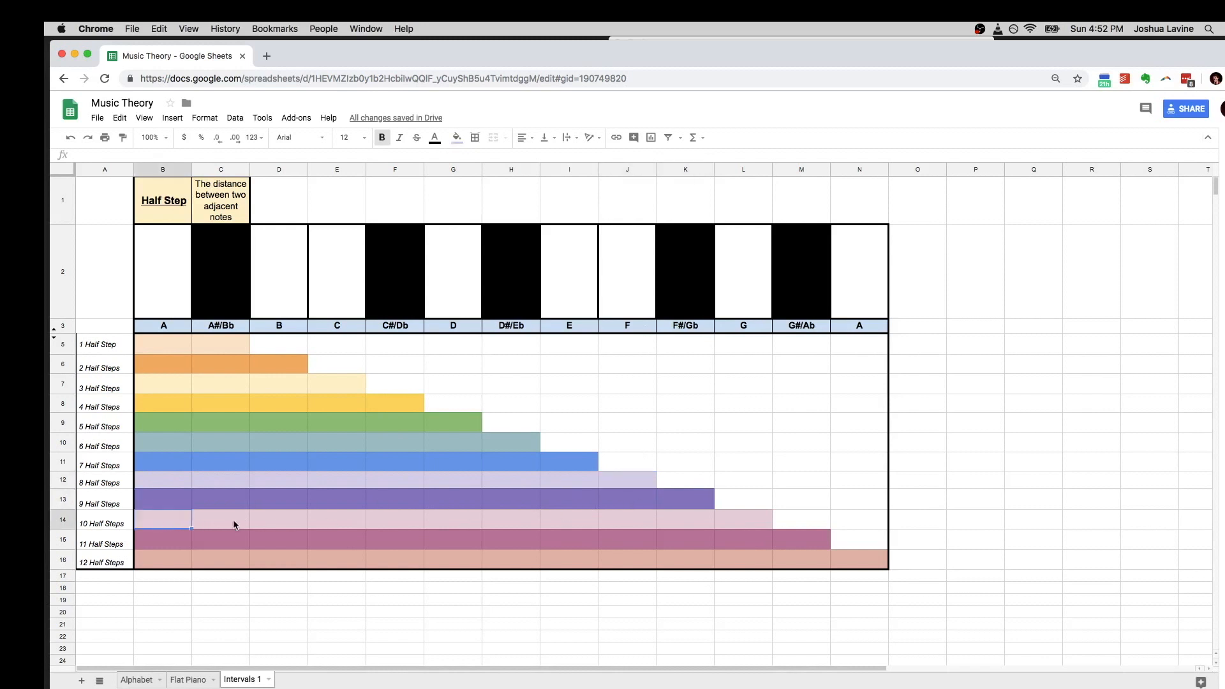
{"action": "left_click", "coordinate": [760, 514]}
{"action": "left_click", "coordinate": [148, 547]}
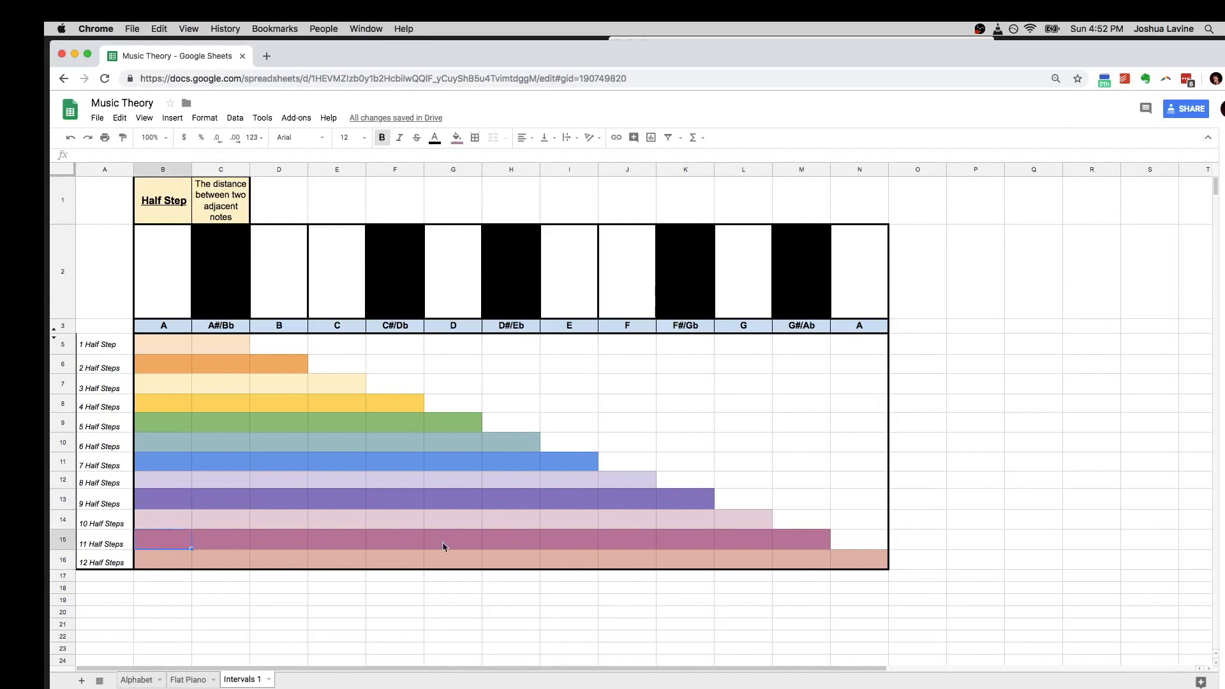
{"action": "left_click", "coordinate": [787, 537]}
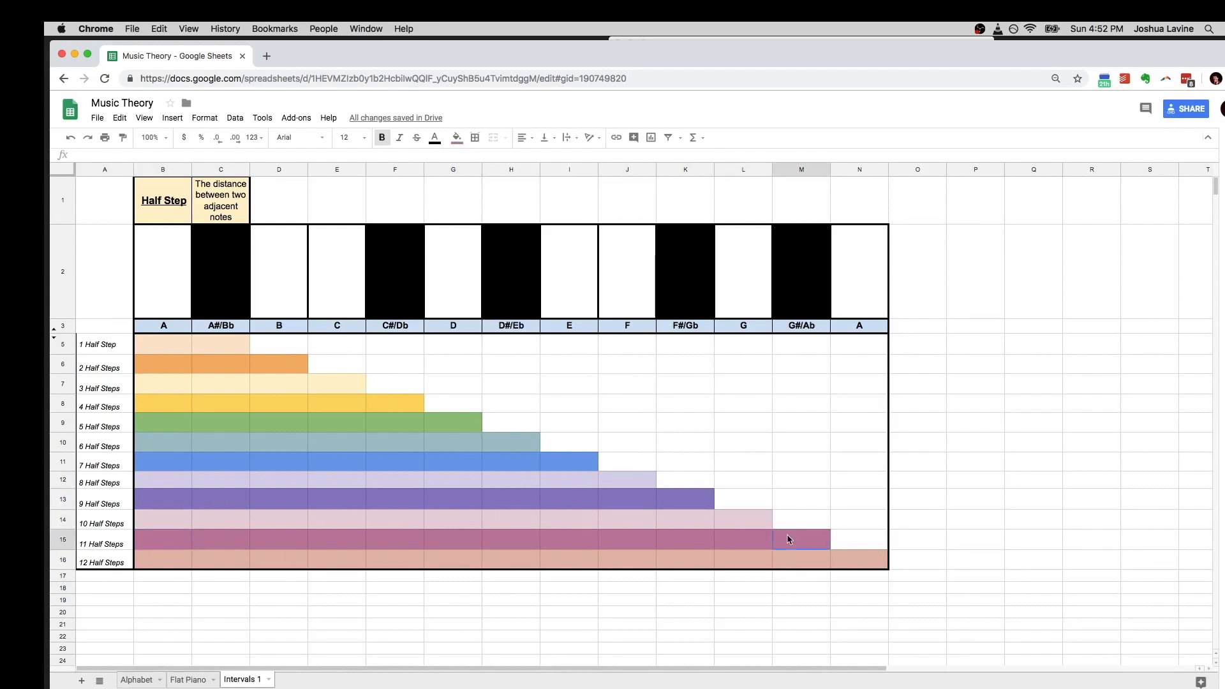
{"action": "left_click", "coordinate": [162, 560]}
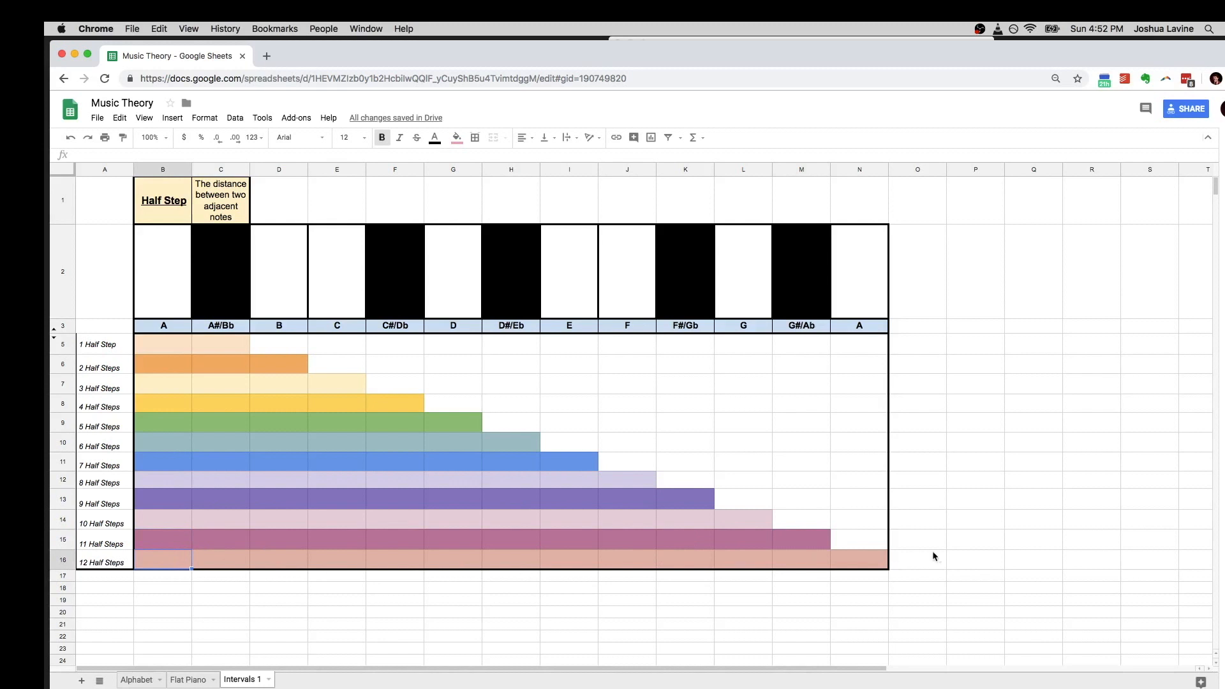
{"action": "left_click", "coordinate": [865, 562]}
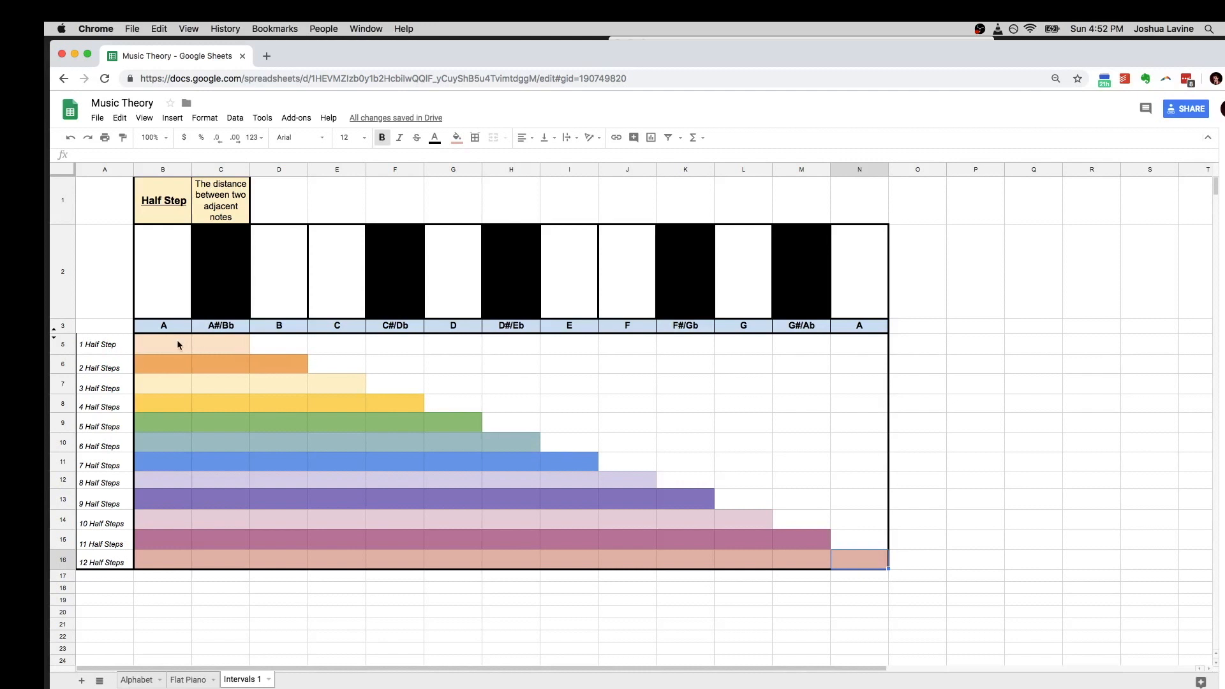
{"action": "left_click_drag", "start_coordinate": [159, 402], "coordinate": [382, 407]}
{"action": "left_click", "coordinate": [382, 402]}
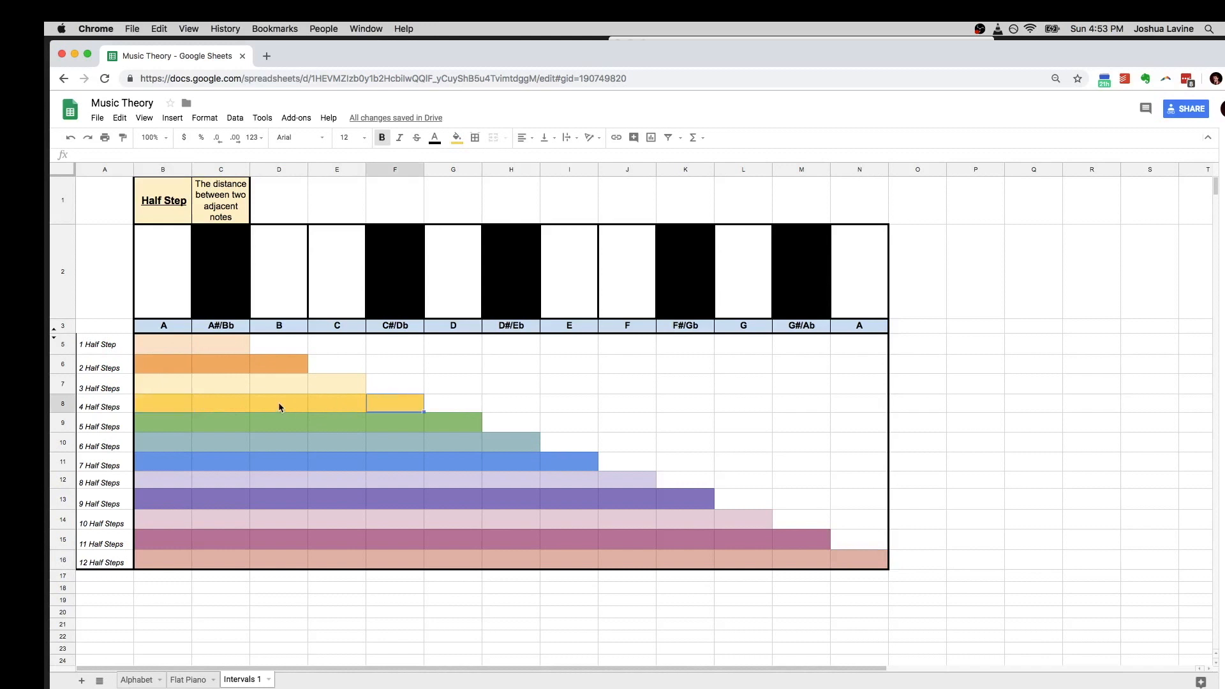
Examine the named interval chart under the second piano, particularly the Unison row and the Minor 2nd span from A to A#/Bb
{"action": "scroll", "coordinate": [279, 406], "scroll_direction": "down", "scroll_amount": 5}
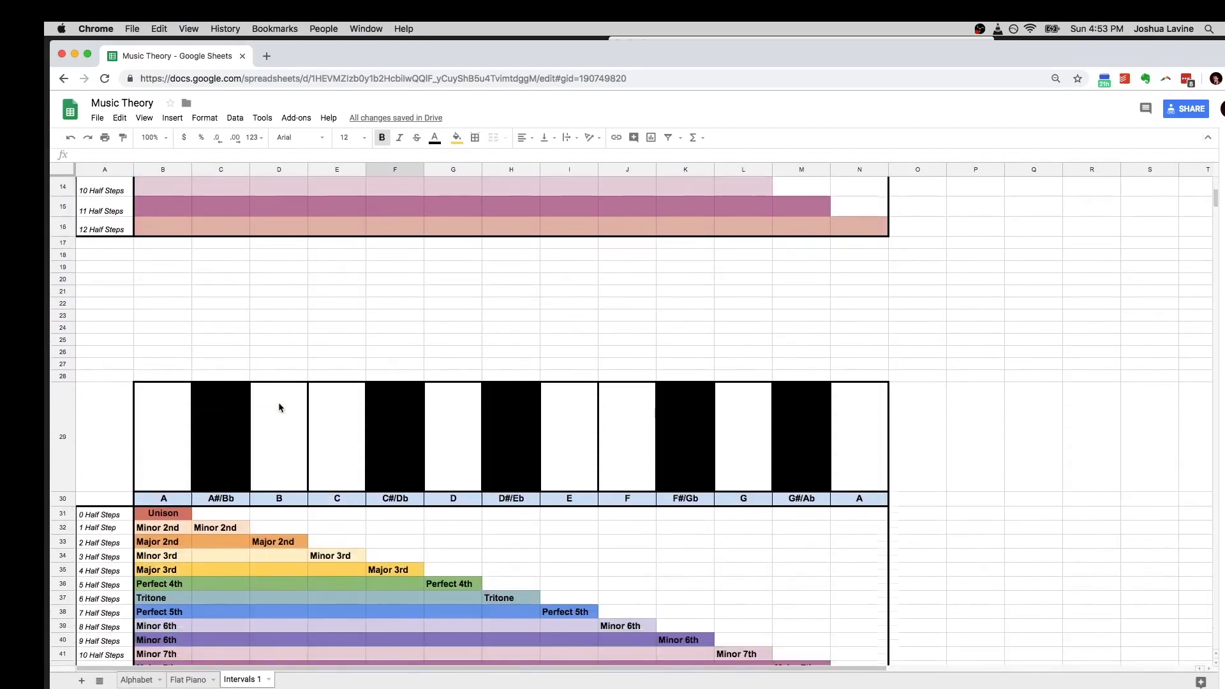
{"action": "scroll", "coordinate": [279, 406], "scroll_direction": "down", "scroll_amount": 2}
{"action": "scroll", "coordinate": [279, 406], "scroll_direction": "down", "scroll_amount": 1}
{"action": "scroll", "coordinate": [279, 406], "scroll_direction": "down", "scroll_amount": 2}
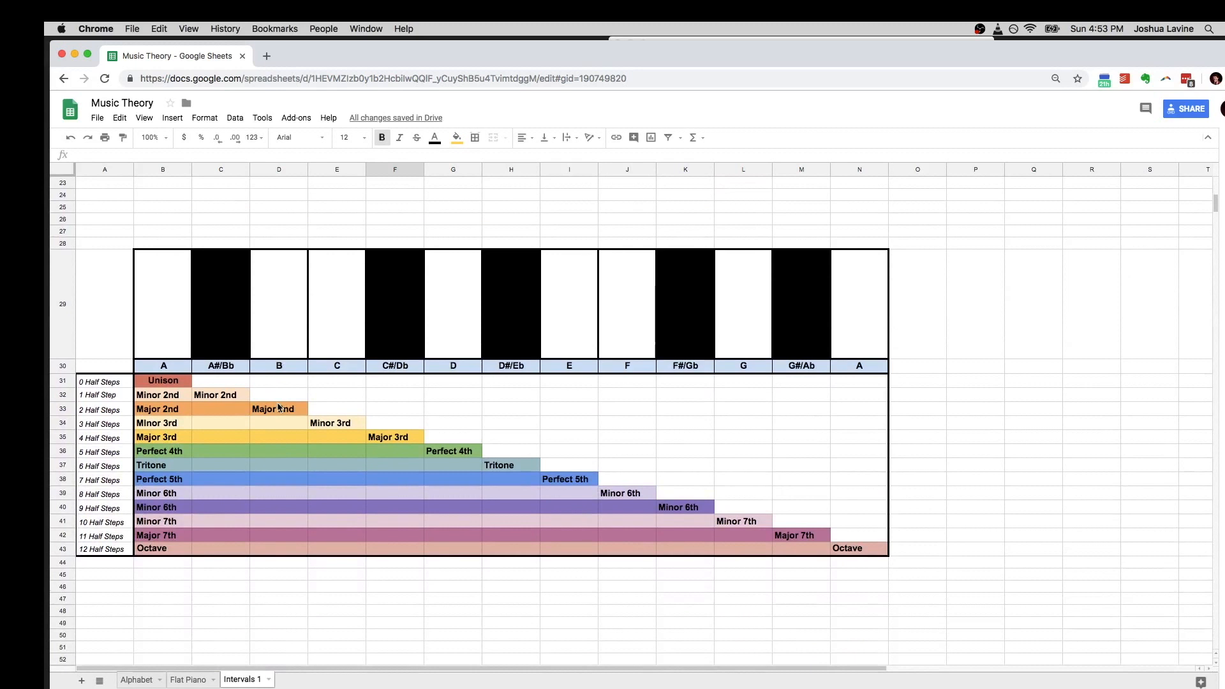
{"action": "left_click", "coordinate": [181, 381]}
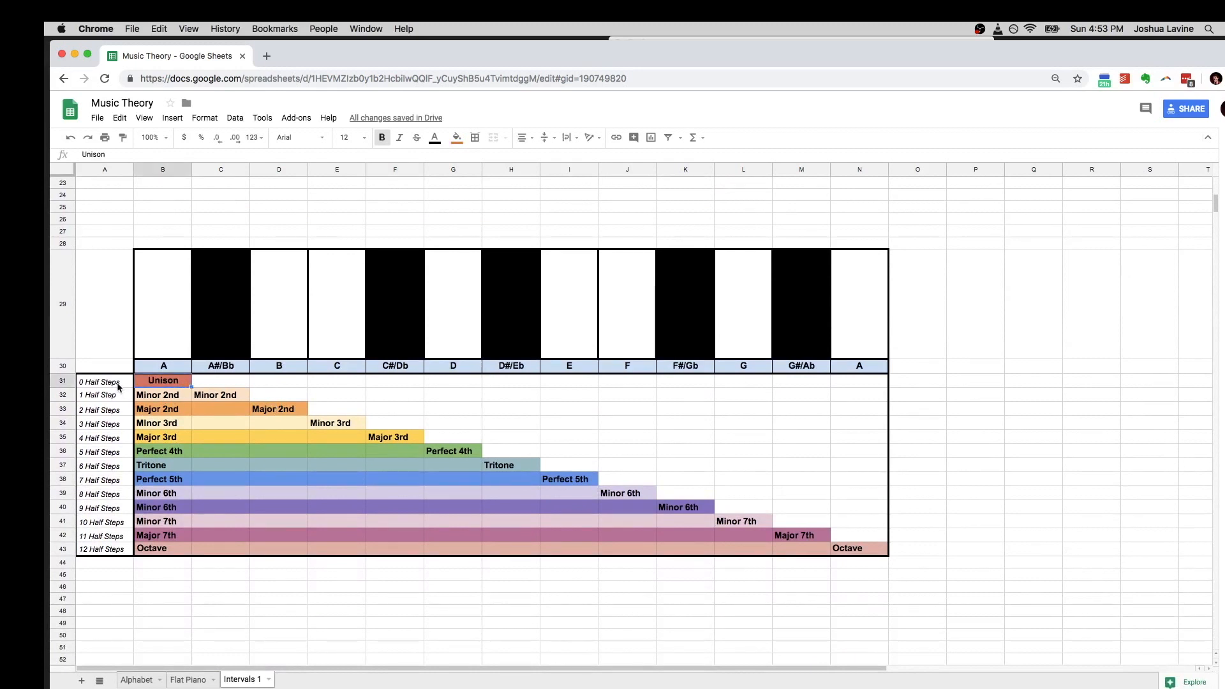
{"action": "left_click", "coordinate": [119, 385]}
{"action": "left_click", "coordinate": [168, 385]}
{"action": "left_click", "coordinate": [176, 333]}
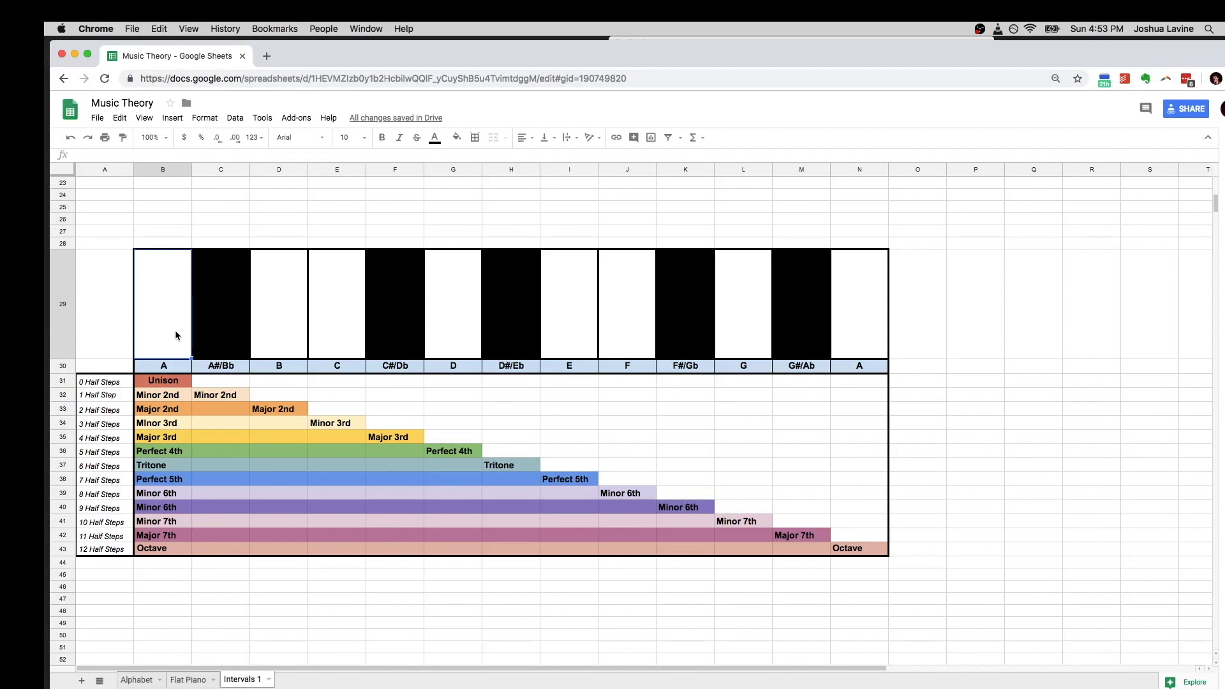
{"action": "left_click", "coordinate": [145, 397]}
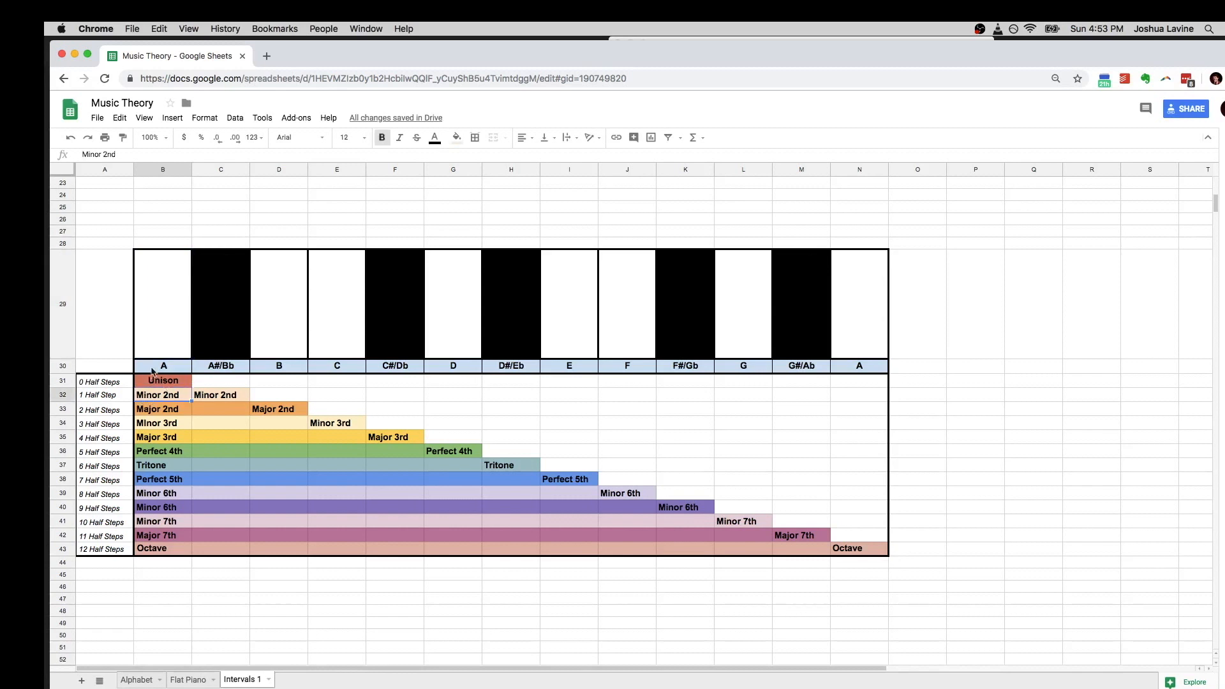
{"action": "left_click", "coordinate": [225, 396], "text": "shift"}
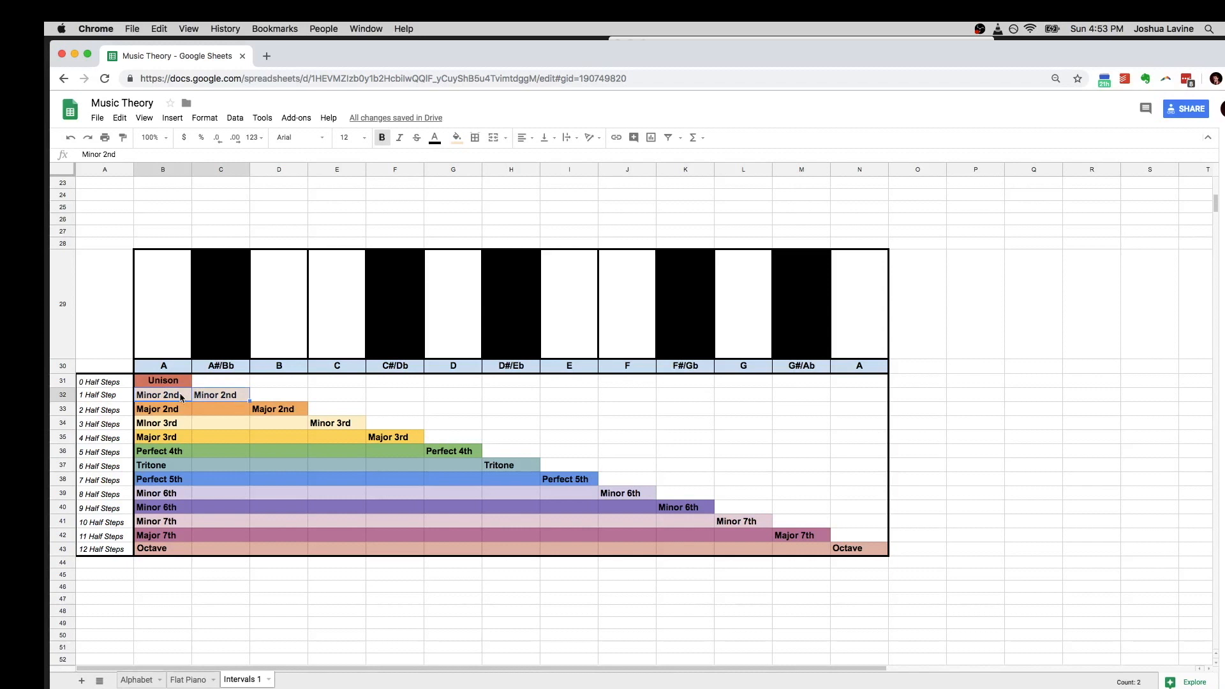
Examine the Major 2nd, Minor 3rd, Major 3rd and Perfect 4th rows, highlighting each interval's full span of notes from A
{"action": "left_click", "coordinate": [125, 412]}
{"action": "left_click", "coordinate": [159, 411]}
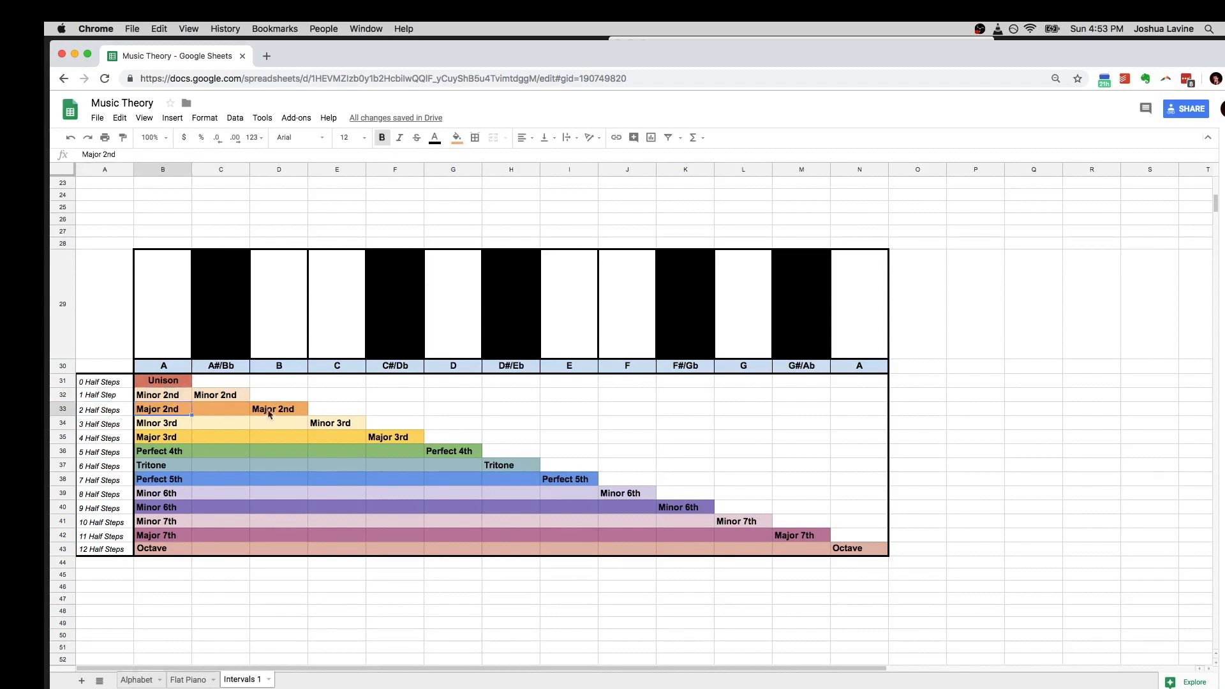
{"action": "left_click", "coordinate": [270, 414], "text": "shift"}
{"action": "left_click", "coordinate": [143, 428]}
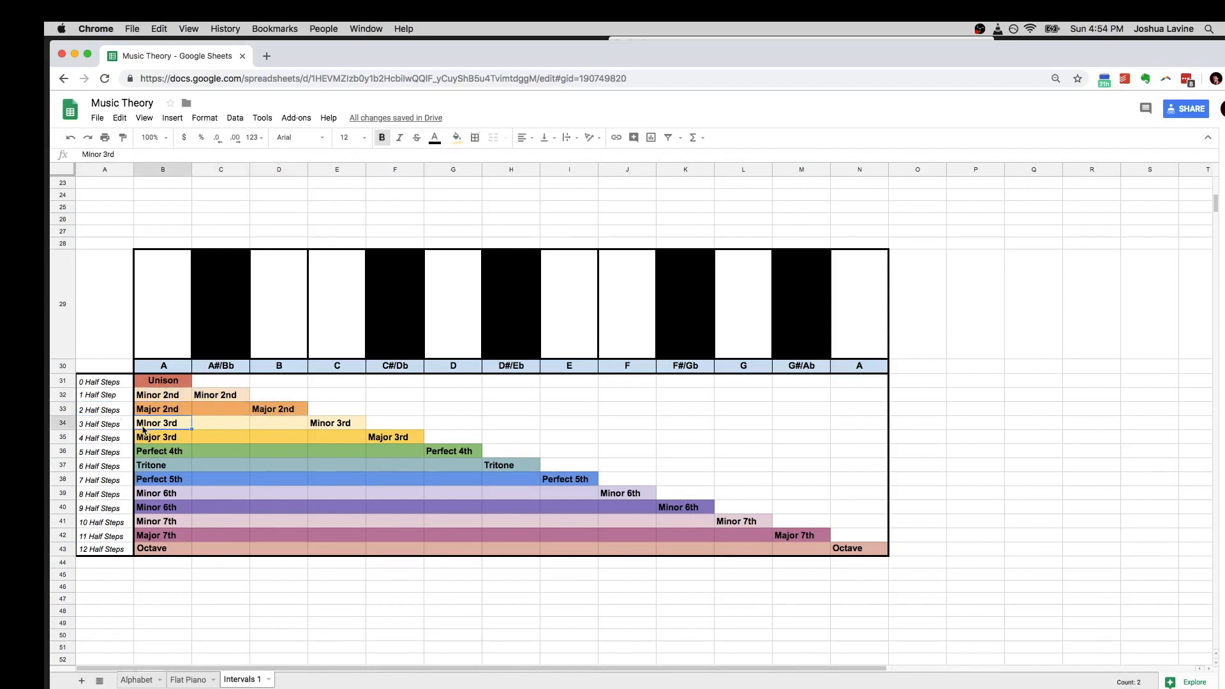
{"action": "left_click", "coordinate": [347, 429], "text": "shift"}
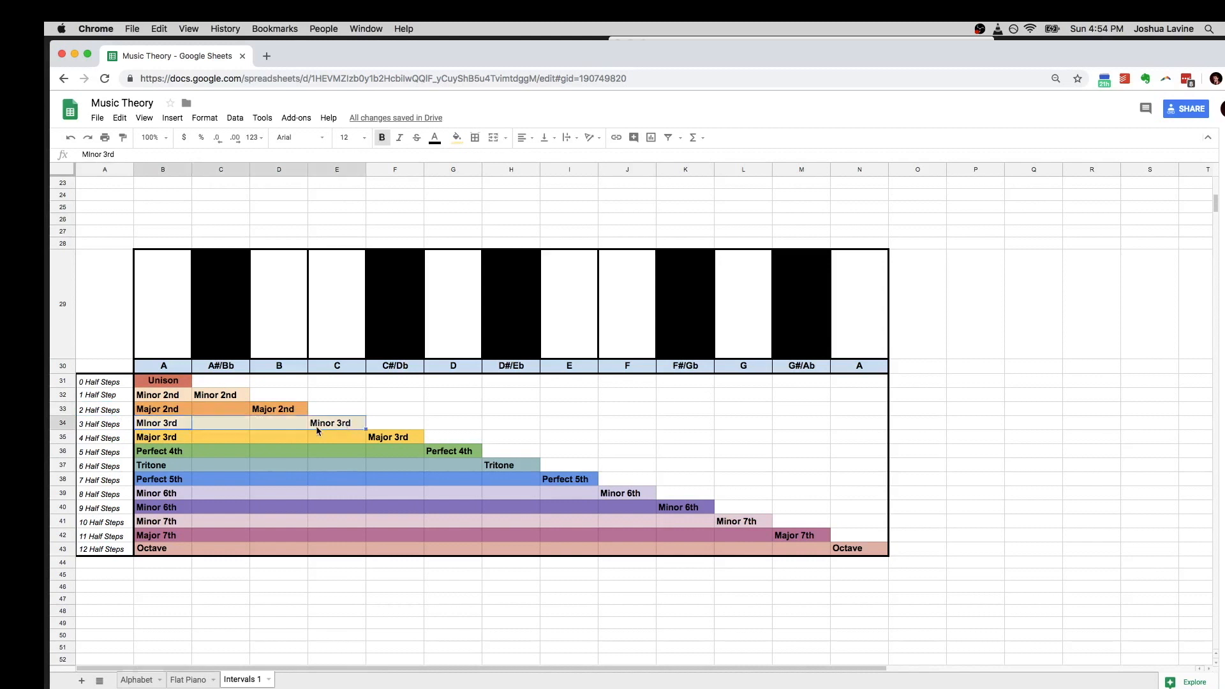
{"action": "left_click", "coordinate": [155, 439]}
{"action": "left_click", "coordinate": [387, 438], "text": "shift"}
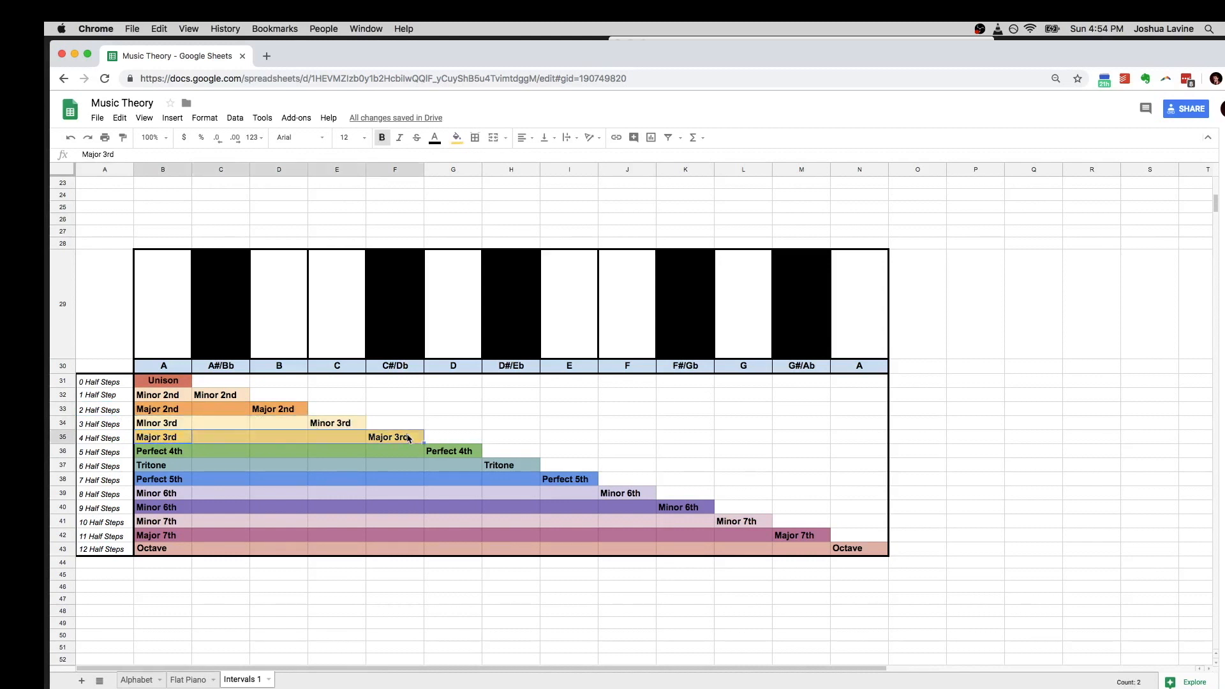
{"action": "left_click", "coordinate": [162, 453]}
{"action": "left_click", "coordinate": [464, 453], "text": "shift"}
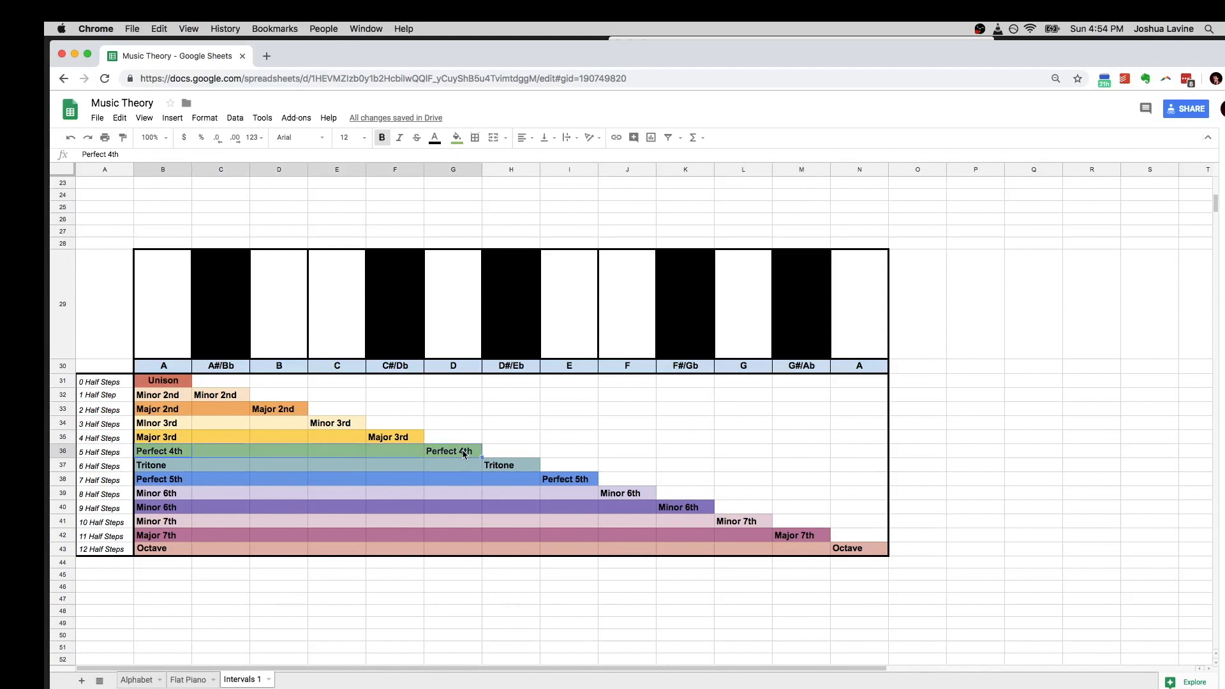
Examine the 6 to 9 Half Steps rows of the named interval chart, highlighting each interval's full span from A
{"action": "left_click", "coordinate": [183, 468]}
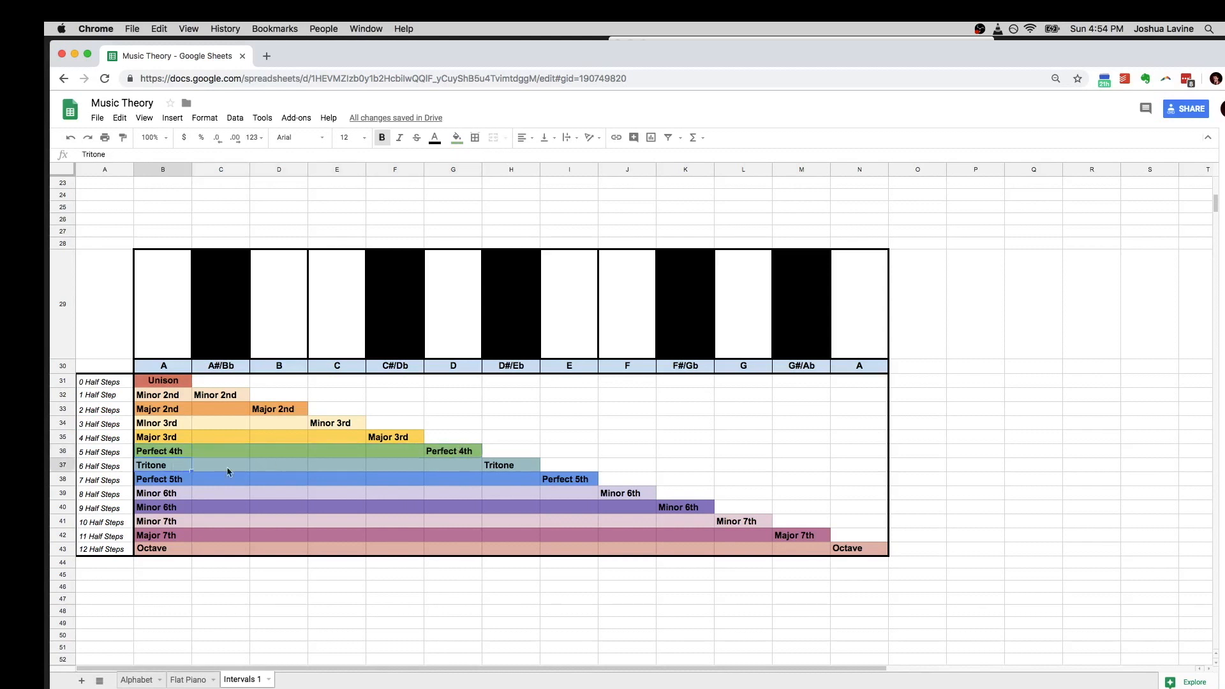
{"action": "left_click", "coordinate": [496, 468], "text": "shift"}
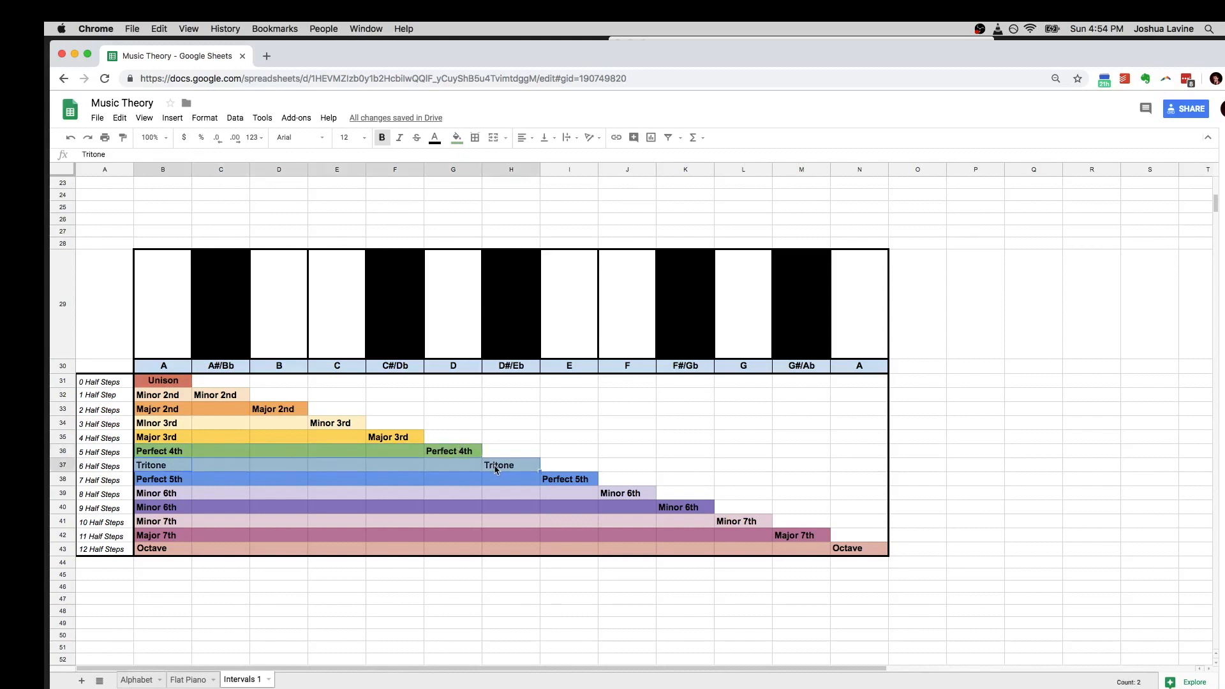
{"action": "left_click", "coordinate": [169, 483]}
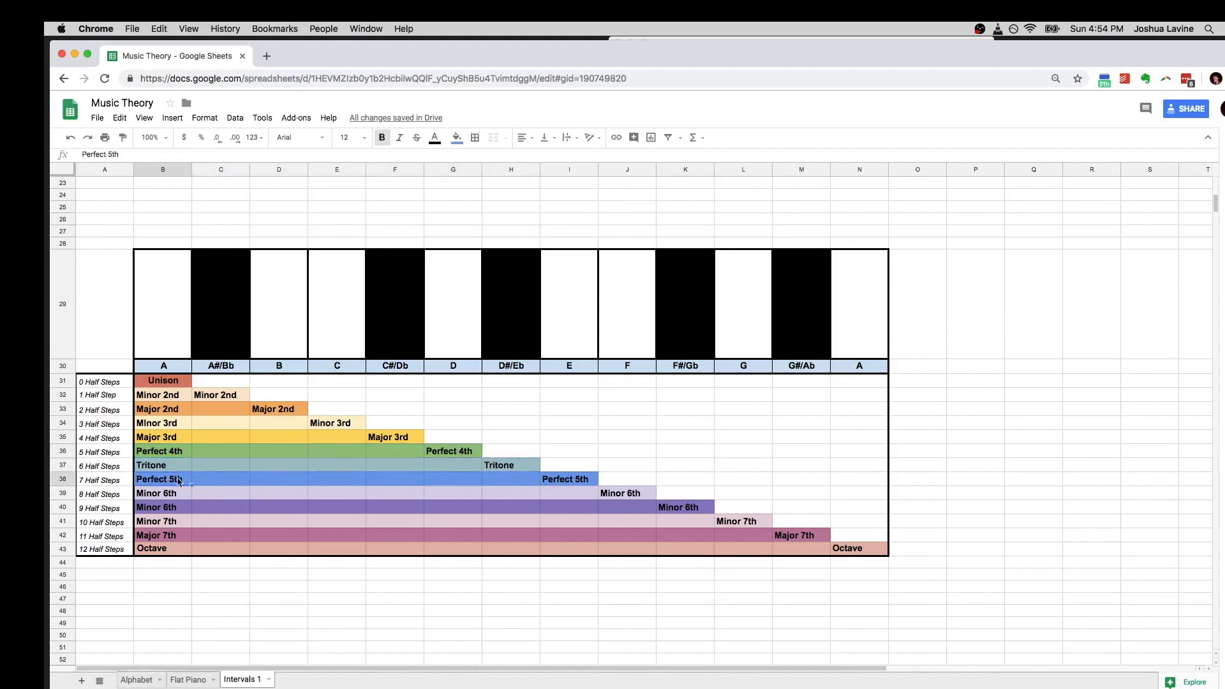
{"action": "left_click", "coordinate": [588, 482], "text": "shift"}
{"action": "left_click", "coordinate": [176, 495]}
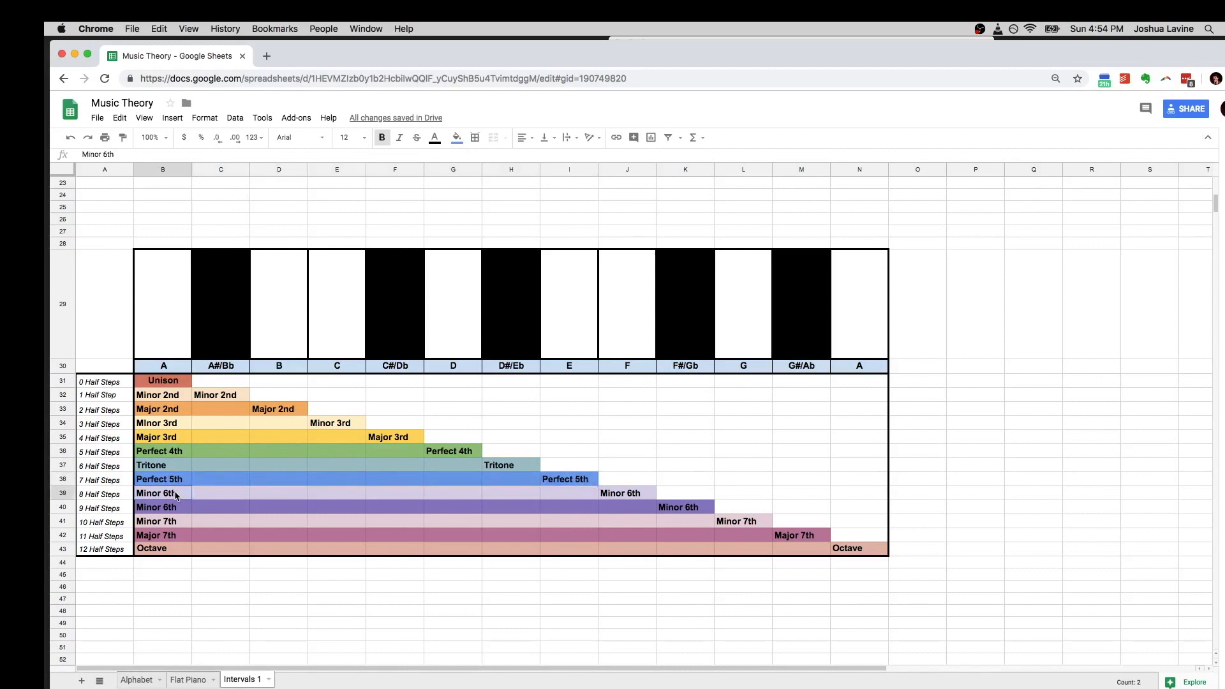
{"action": "left_click", "coordinate": [644, 496], "text": "shift"}
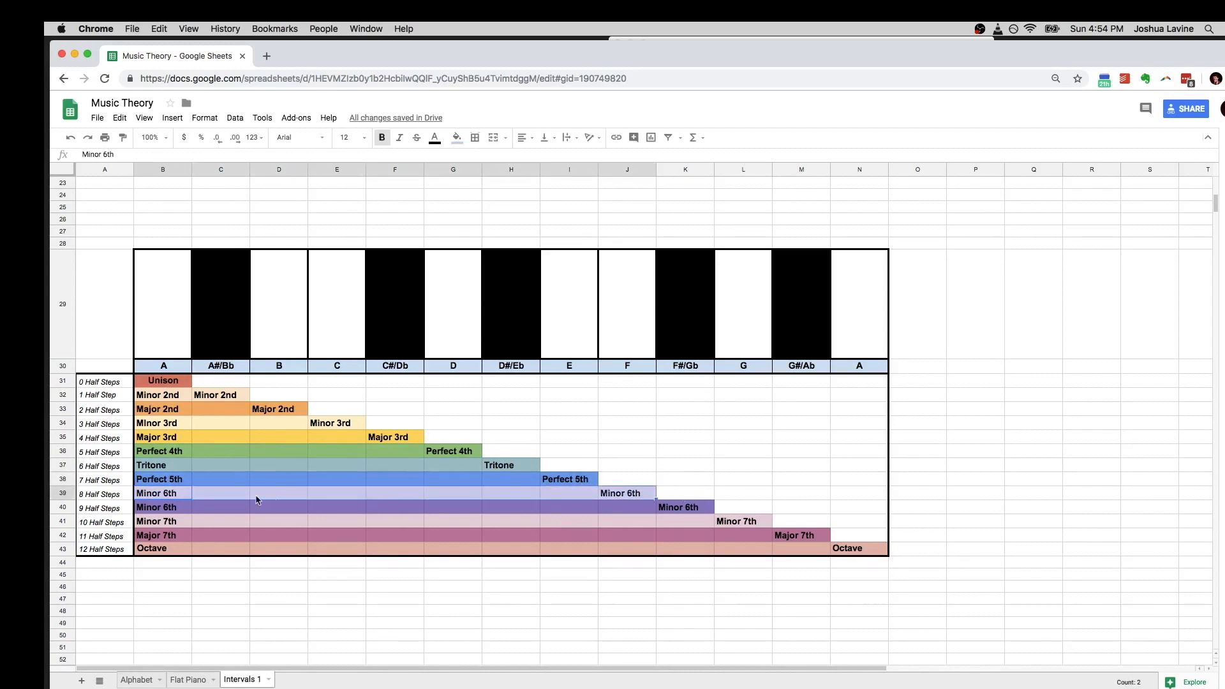
{"action": "left_click", "coordinate": [190, 501]}
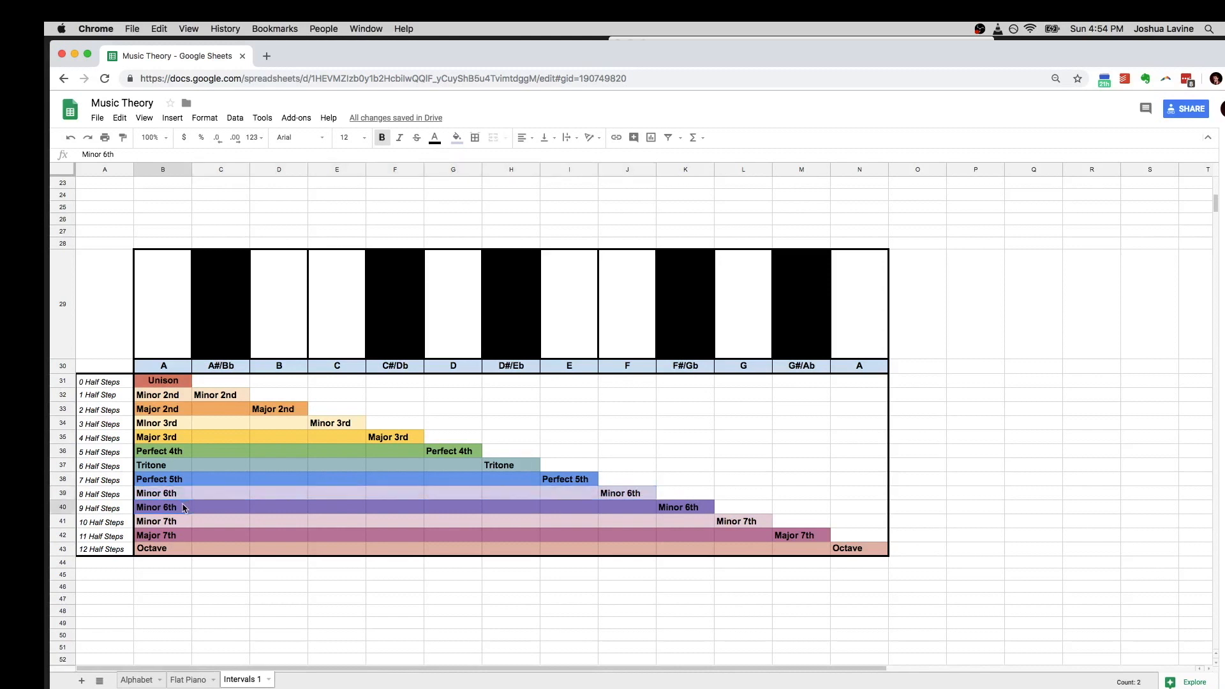
{"action": "left_click", "coordinate": [629, 502], "text": "shift"}
{"action": "left_click", "coordinate": [680, 508], "text": "shift"}
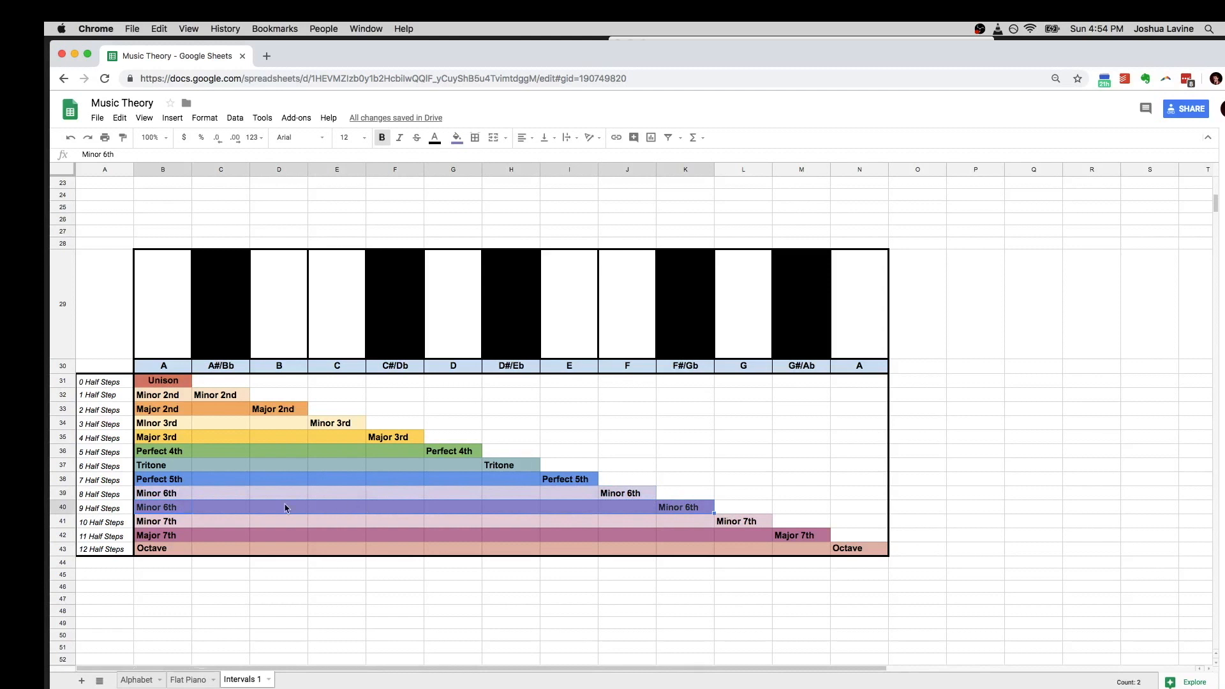
Correct the interval name in B40, at the start of the 9 Half Steps row, to "Major 6th"
{"action": "double_click", "coordinate": [152, 506]}
{"action": "key", "text": "BackSpace"}
{"action": "key", "text": "BackSpace"}
{"action": "key", "text": "BackSpace"}
{"action": "key", "text": "BackSpace"}
{"action": "key", "text": "BackSpace"}
{"action": "key", "text": "BackSpace"}
{"action": "key", "text": "BackSpace"}
{"action": "key", "text": "BackSpace"}
{"action": "type", "text": "ajor 6th"}
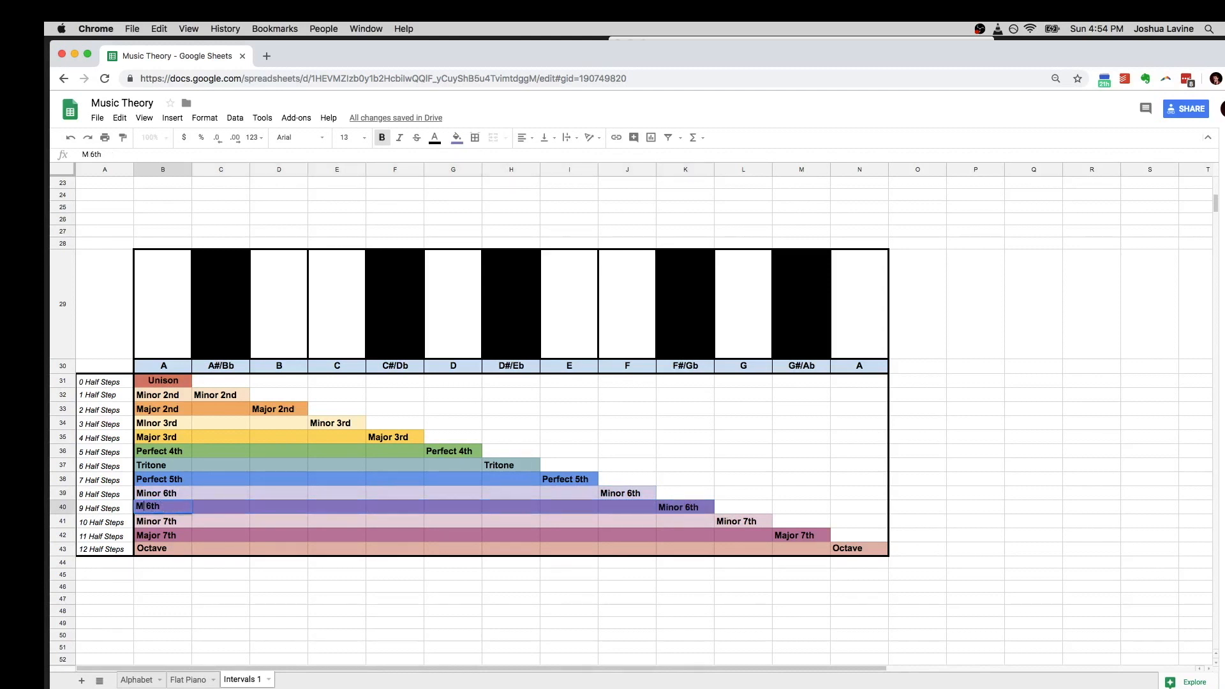
{"action": "key", "text": "Return"}
Correct the interval name in K40, beneath F#/Gb in the 9 Half Steps row, to "Major 6th"
{"action": "left_click", "coordinate": [678, 506]}
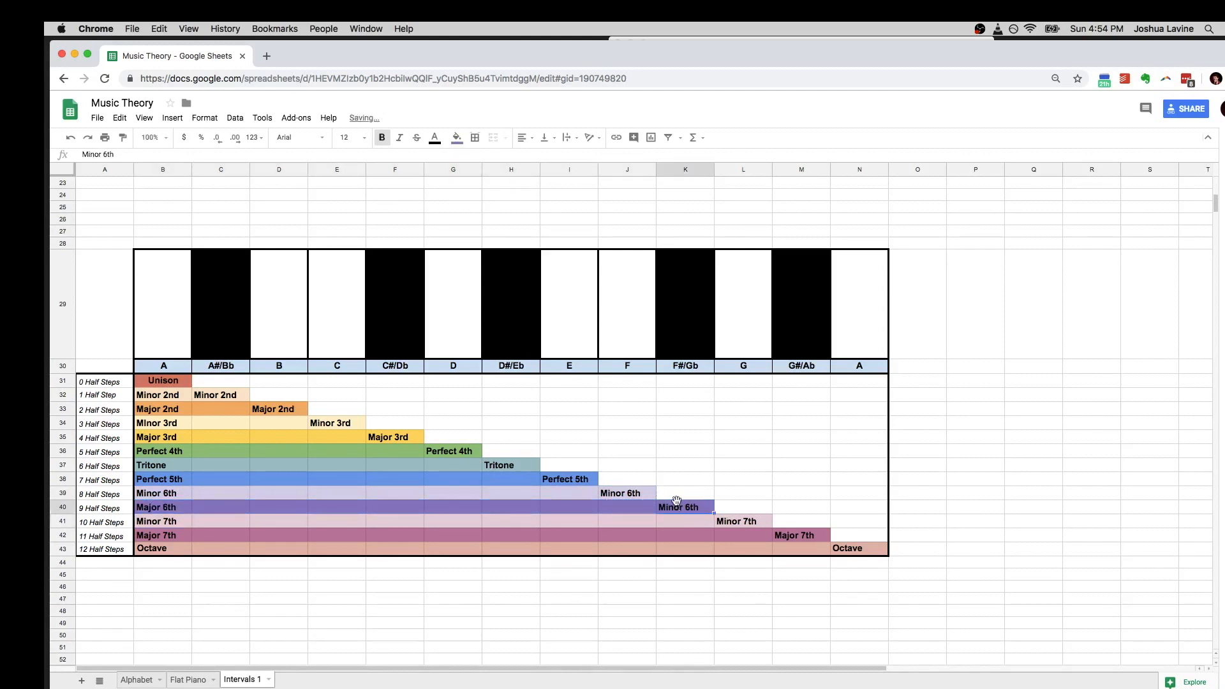
{"action": "double_click", "coordinate": [677, 506]}
{"action": "key", "text": "BackSpace"}
{"action": "key", "text": "BackSpace"}
{"action": "key", "text": "BackSpace"}
{"action": "key", "text": "BackSpace"}
{"action": "key", "text": "BackSpace"}
{"action": "type", "text": "Major"}
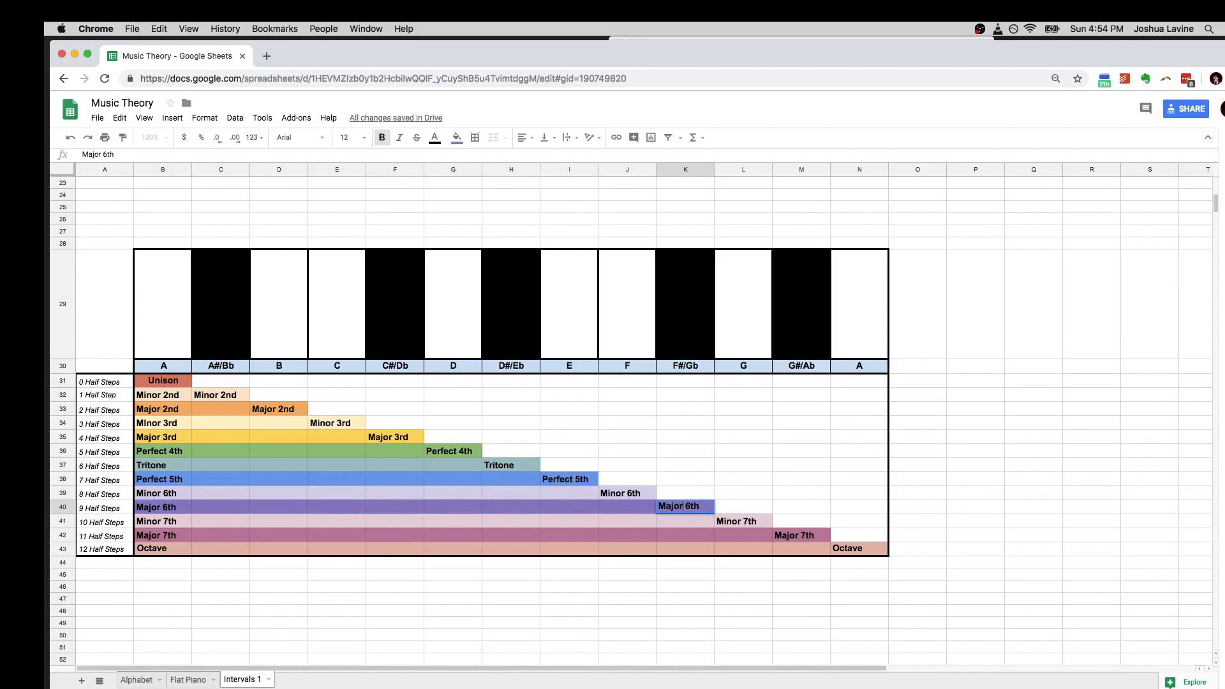
{"action": "key", "text": "Return"}
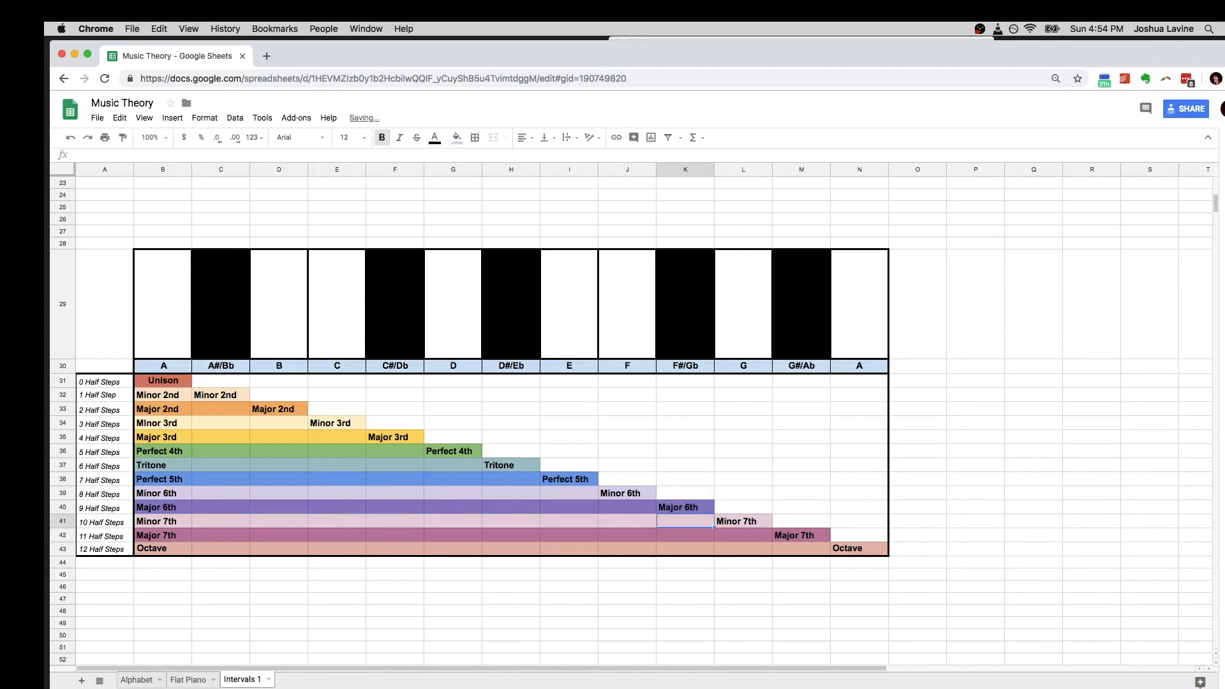
Examine the Minor 7th, Major 7th and Octave rows in the named interval chart
{"action": "left_click", "coordinate": [161, 524]}
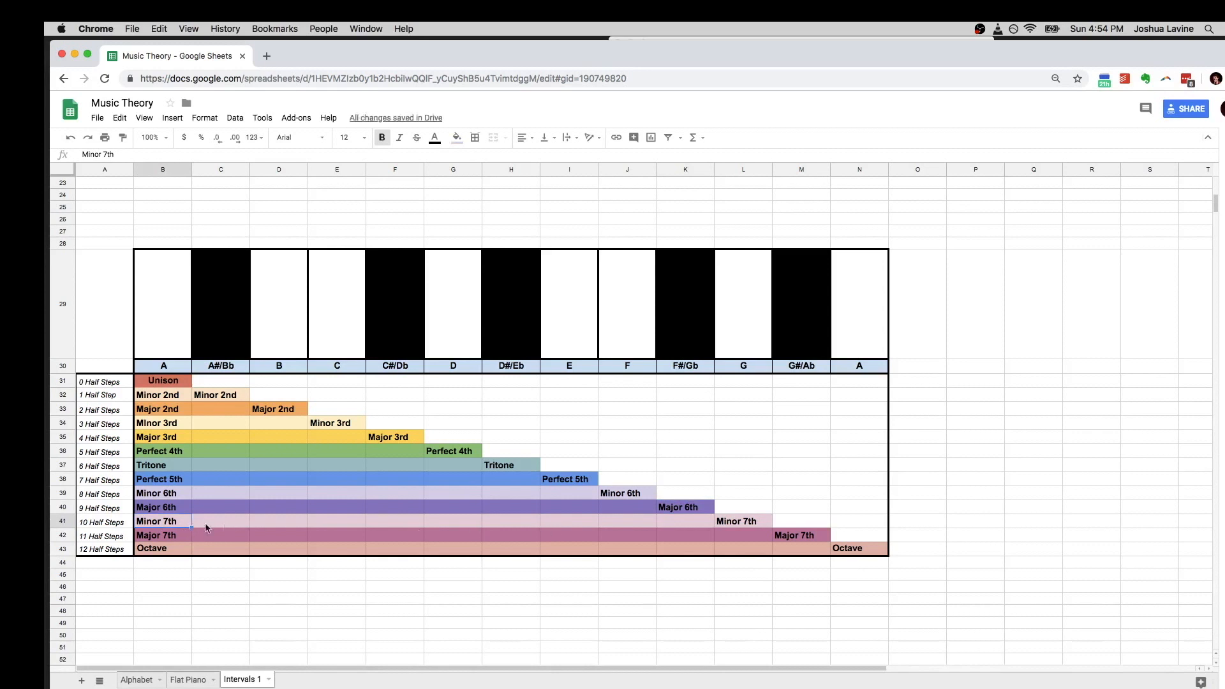
{"action": "key", "text": "Down"}
{"action": "left_click", "coordinate": [164, 550]}
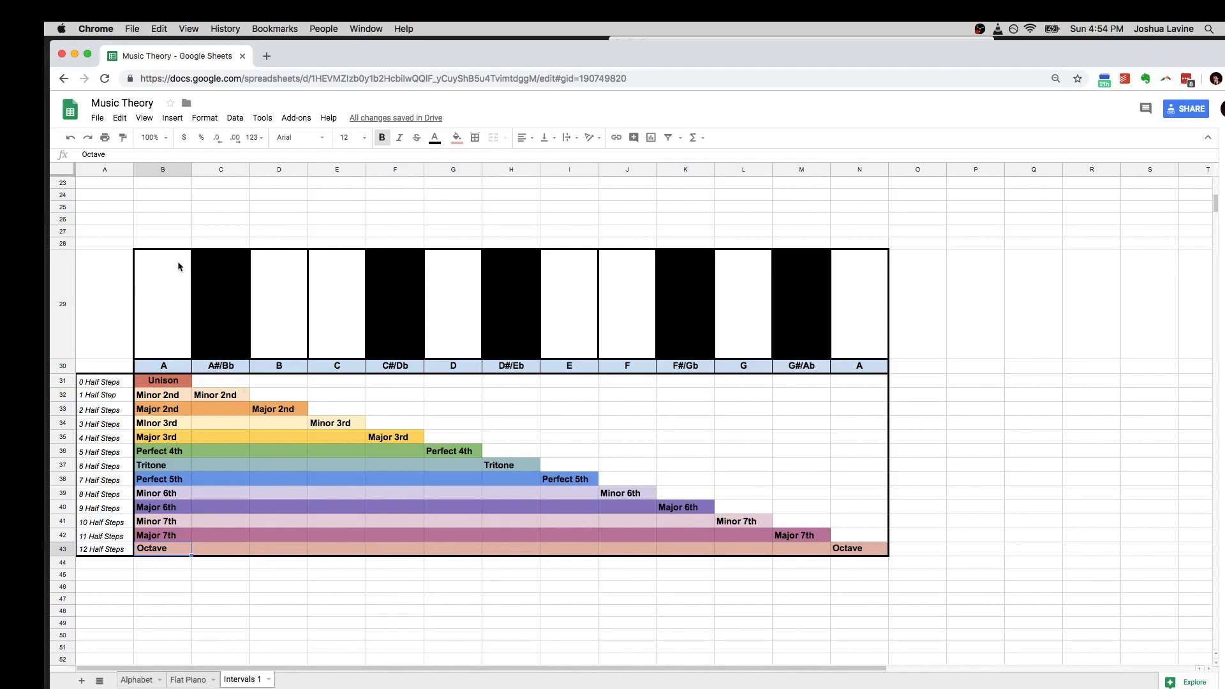
Extend the second piano by copying its keys and note names from B29:N30 and pasting them at N29 and again at Z29
{"action": "left_click_drag", "start_coordinate": [157, 257], "coordinate": [841, 359]}
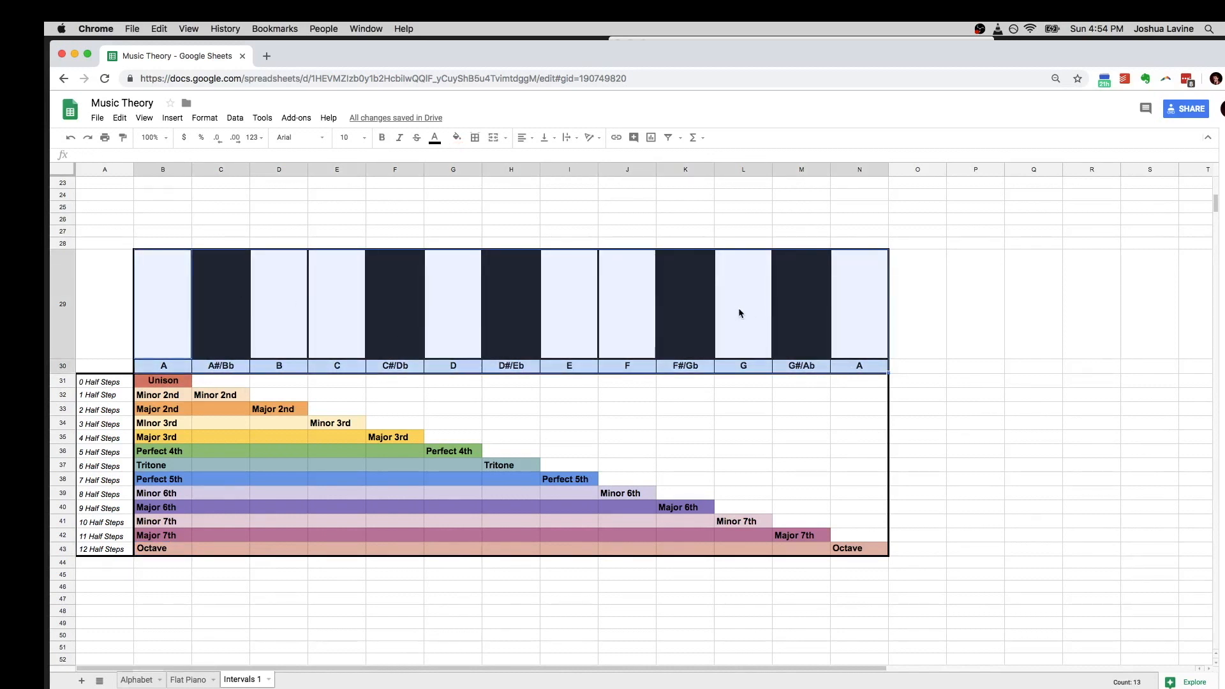
{"action": "key", "text": "super+c"}
{"action": "left_click", "coordinate": [874, 308]}
{"action": "key", "text": "super+v"}
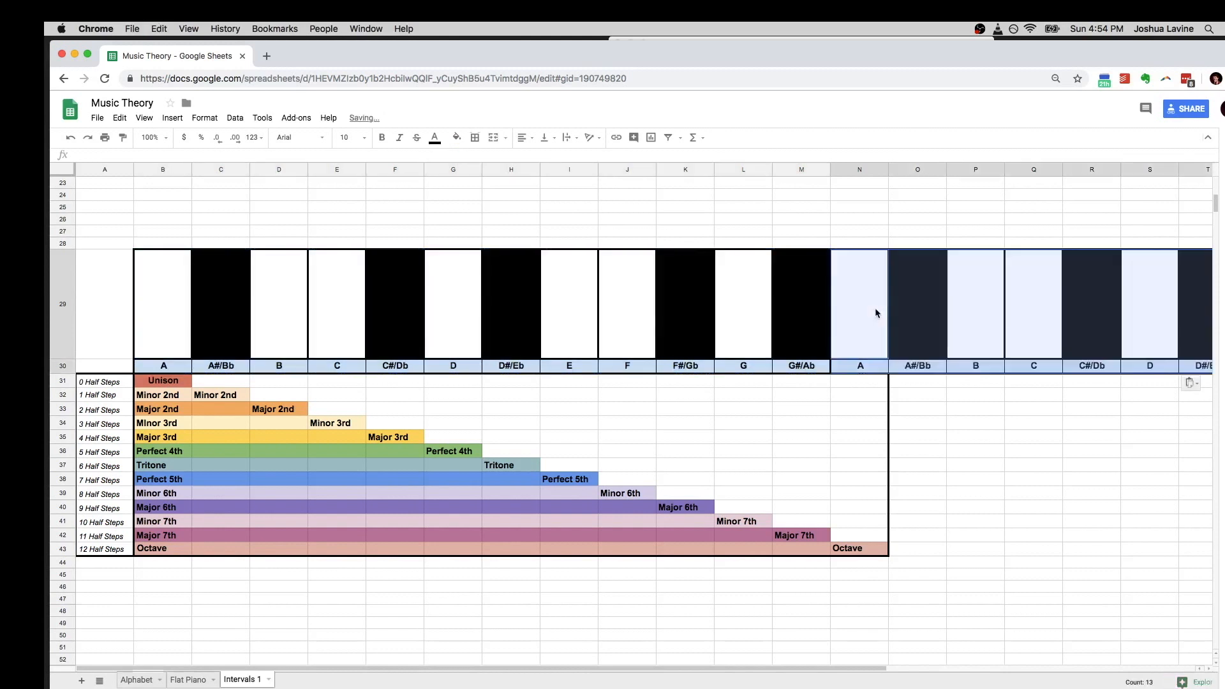
{"action": "left_click_drag", "start_coordinate": [295, 669], "coordinate": [715, 663]}
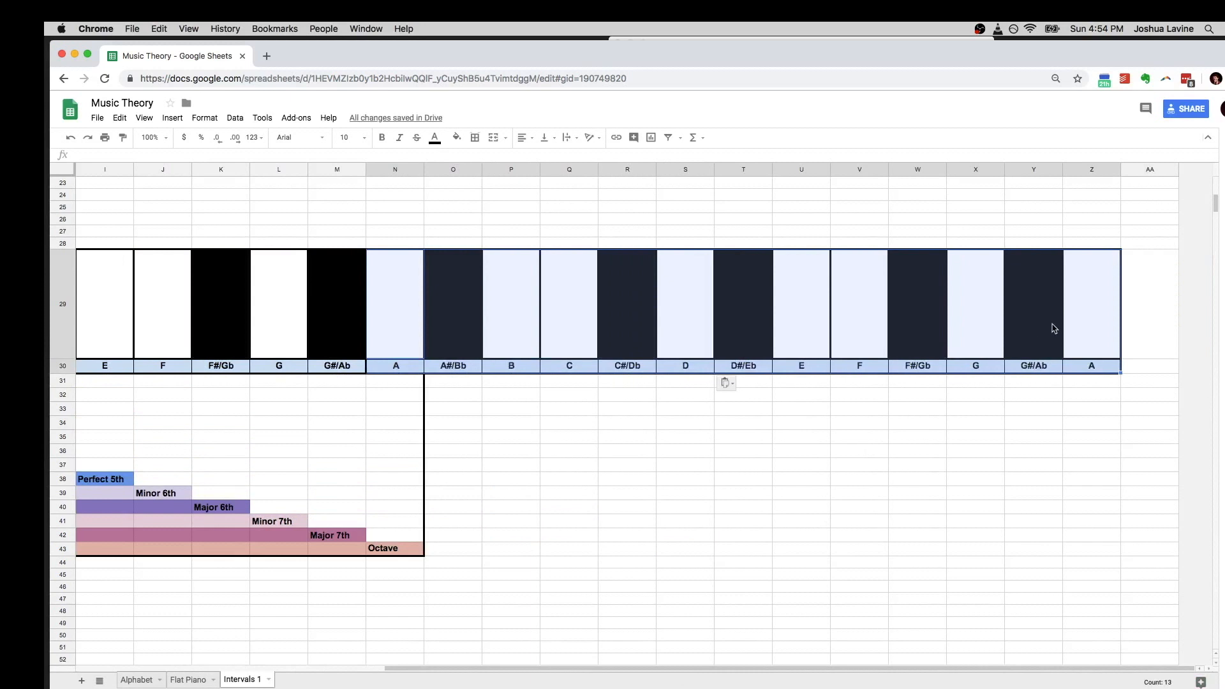
{"action": "left_click", "coordinate": [1075, 324]}
{"action": "key", "text": "super+v"}
Move the named interval chart from B31:N43 so it starts beneath D#/Eb at H31
{"action": "left_click_drag", "start_coordinate": [577, 671], "coordinate": [309, 671]}
{"action": "left_click_drag", "start_coordinate": [170, 381], "coordinate": [852, 556]}
{"action": "key", "text": "super+c"}
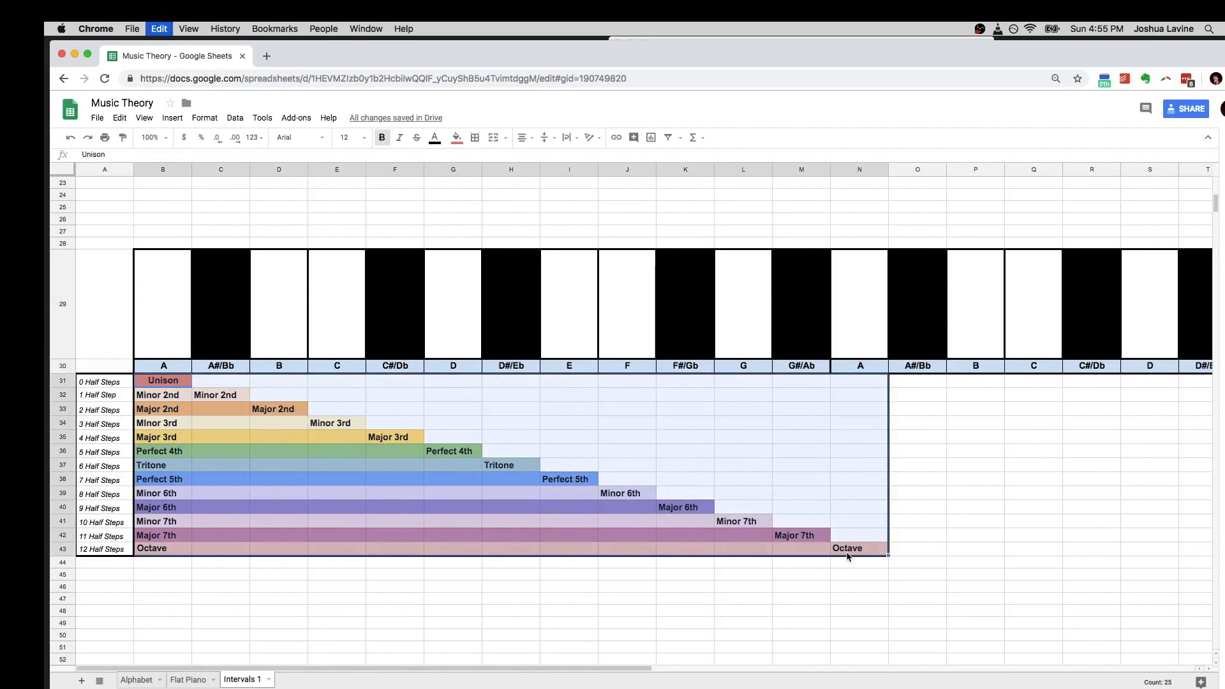
{"action": "left_click", "coordinate": [518, 381]}
{"action": "key", "text": "super+v"}
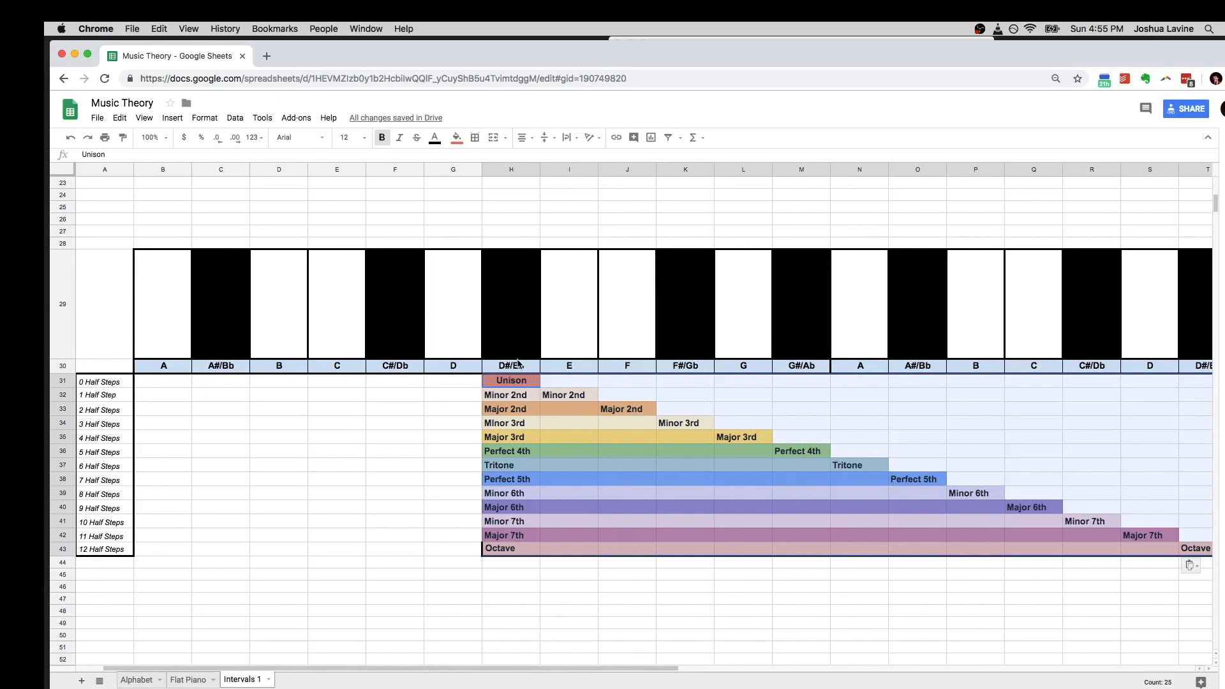
Trace the Minor 6th row from its root D#/Eb in H39 across to P39
{"action": "left_click", "coordinate": [515, 495]}
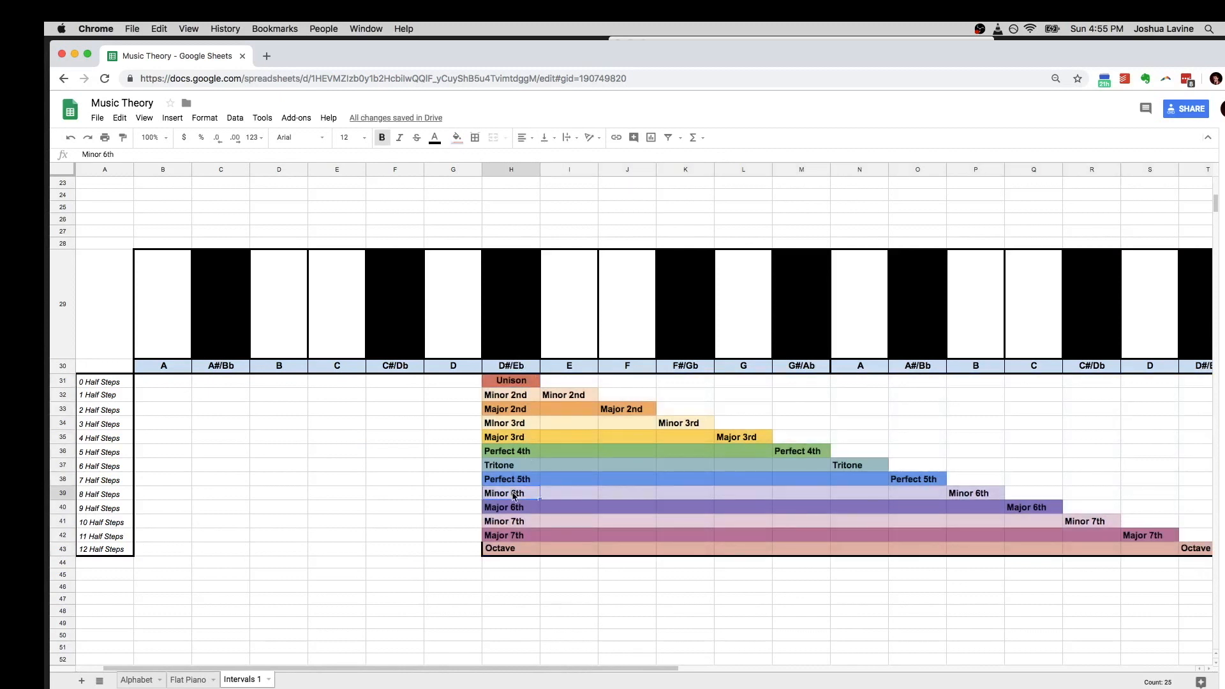
{"action": "left_click", "coordinate": [517, 367]}
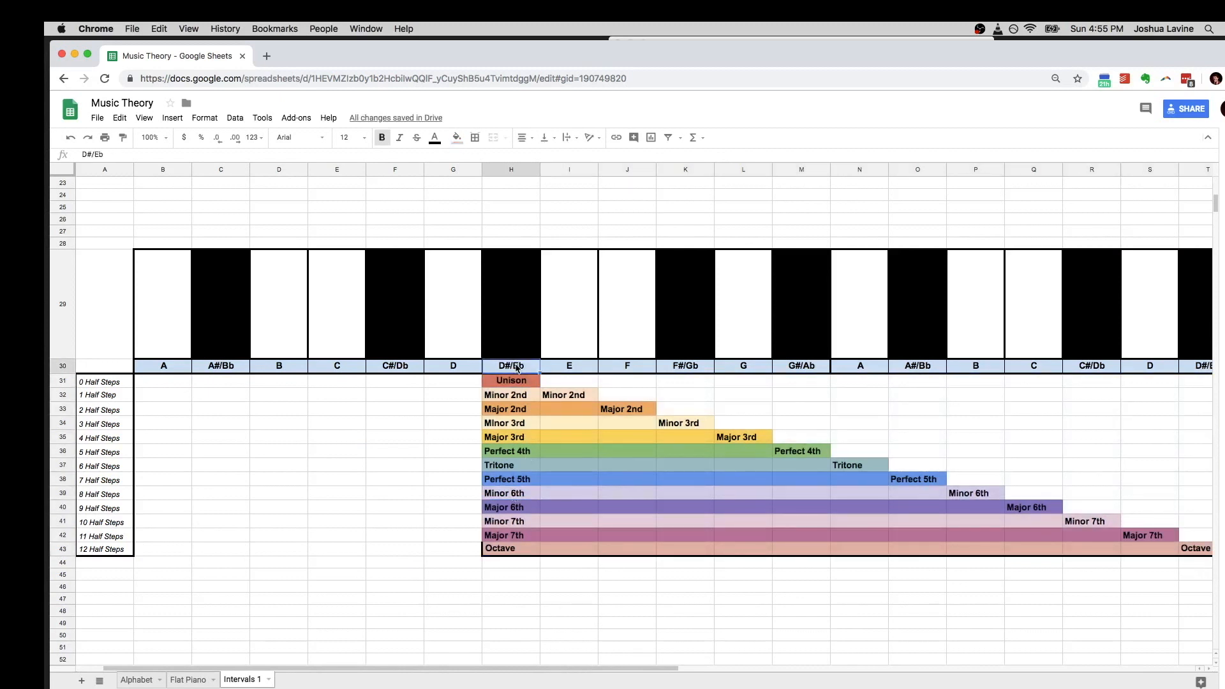
{"action": "left_click", "coordinate": [513, 496]}
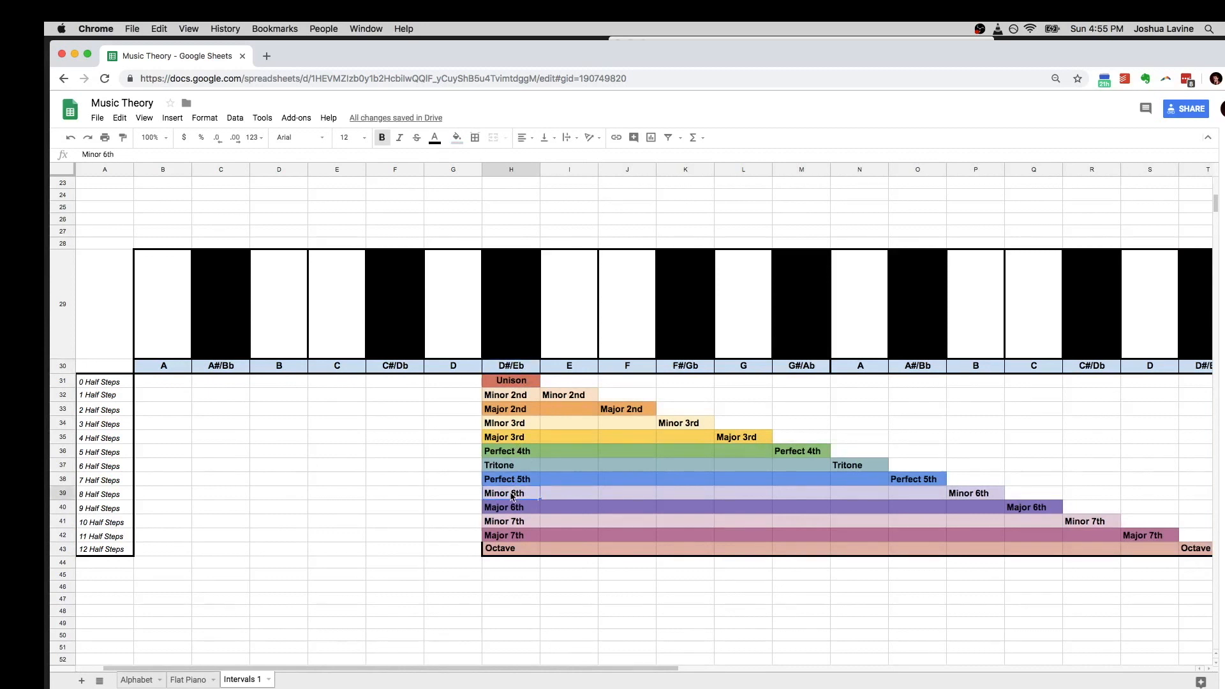
{"action": "left_click", "coordinate": [967, 499], "text": "shift"}
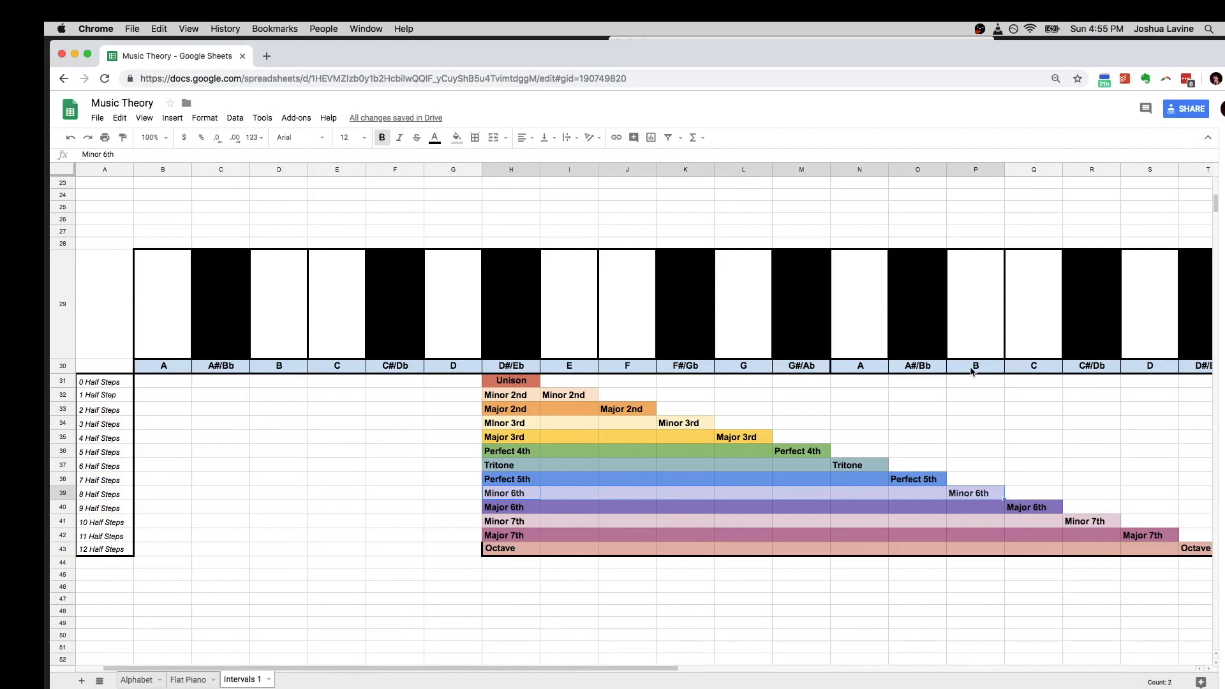
Move the whole interval chart so it starts beneath C at E31
{"action": "left_click_drag", "start_coordinate": [513, 381], "coordinate": [1159, 544]}
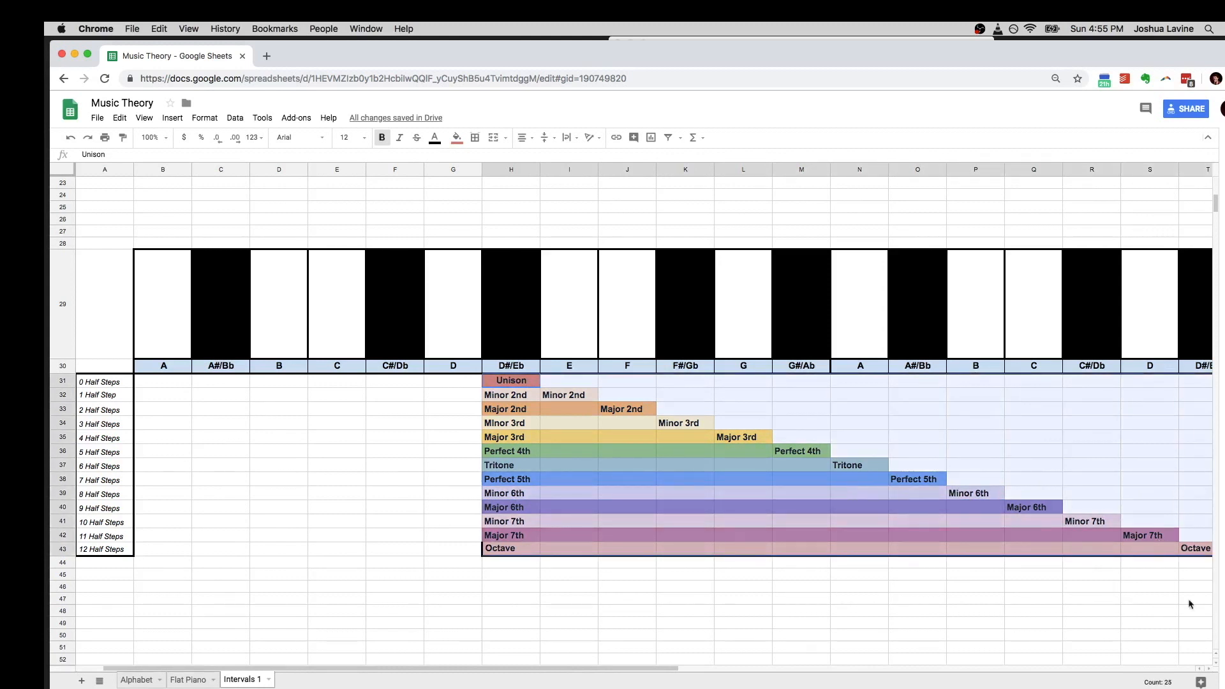
{"action": "key", "text": "ctrl+c"}
{"action": "left_click", "coordinate": [348, 380]}
{"action": "key", "text": "ctrl+v"}
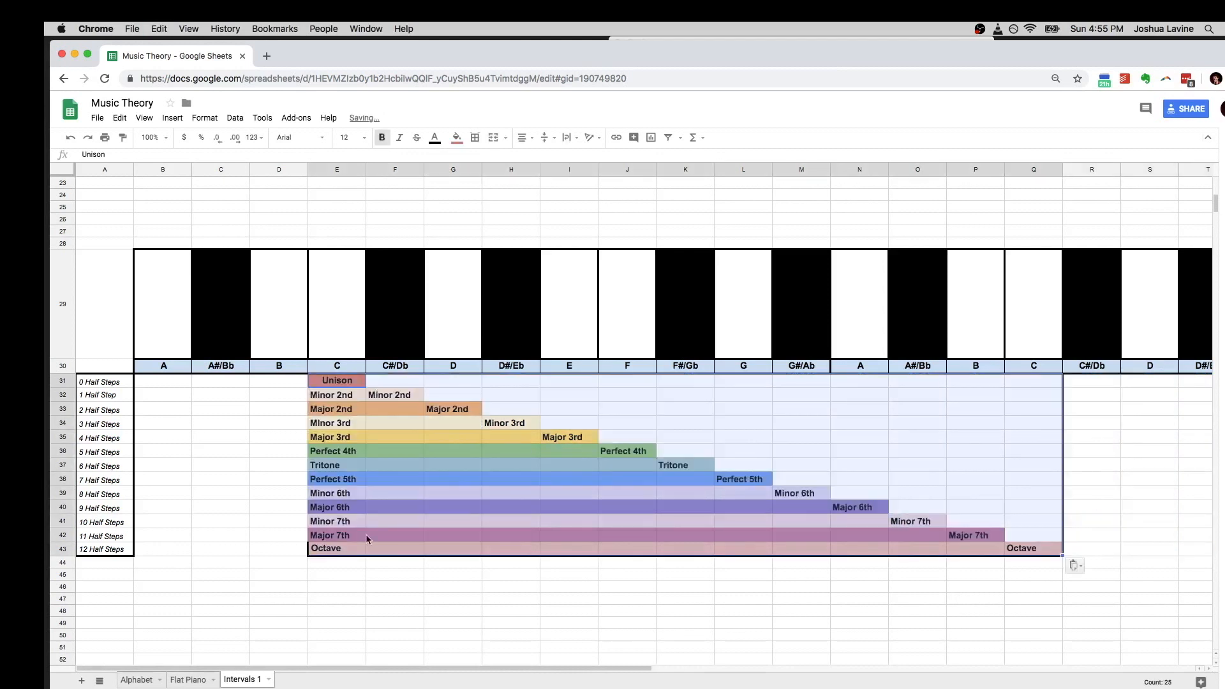
Examine the Major 7th row's start in E42 and end in P42 against the piano keys above
{"action": "left_click", "coordinate": [343, 536]}
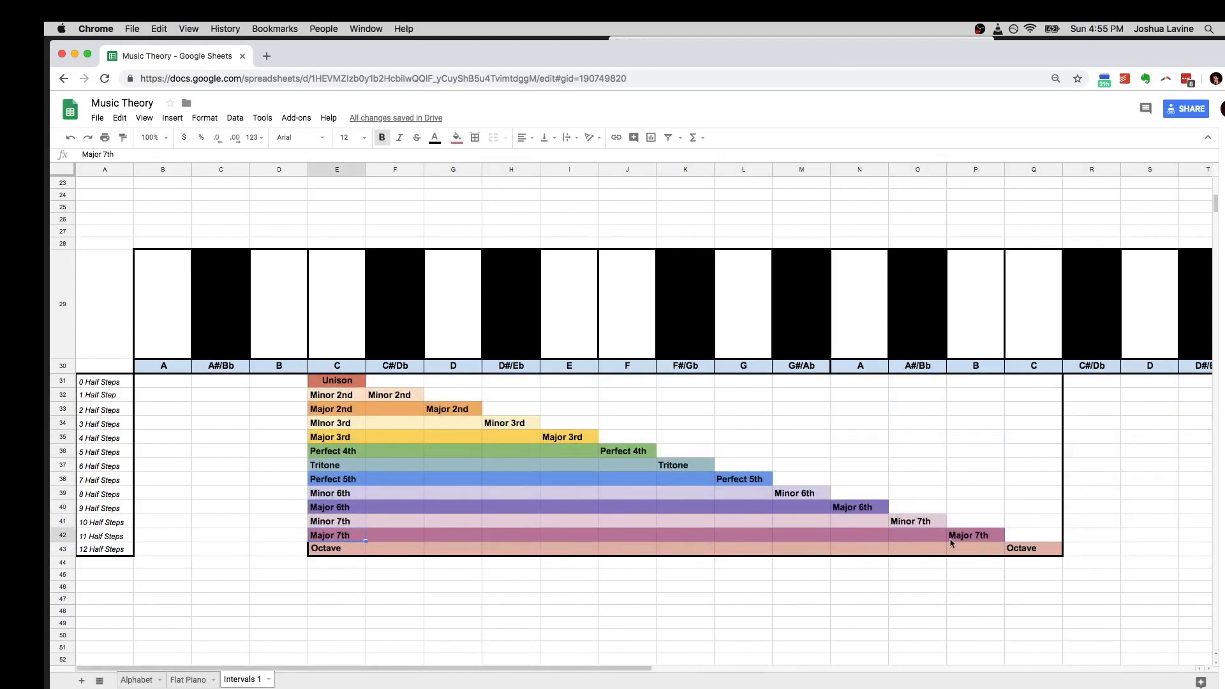
{"action": "left_click", "coordinate": [968, 539]}
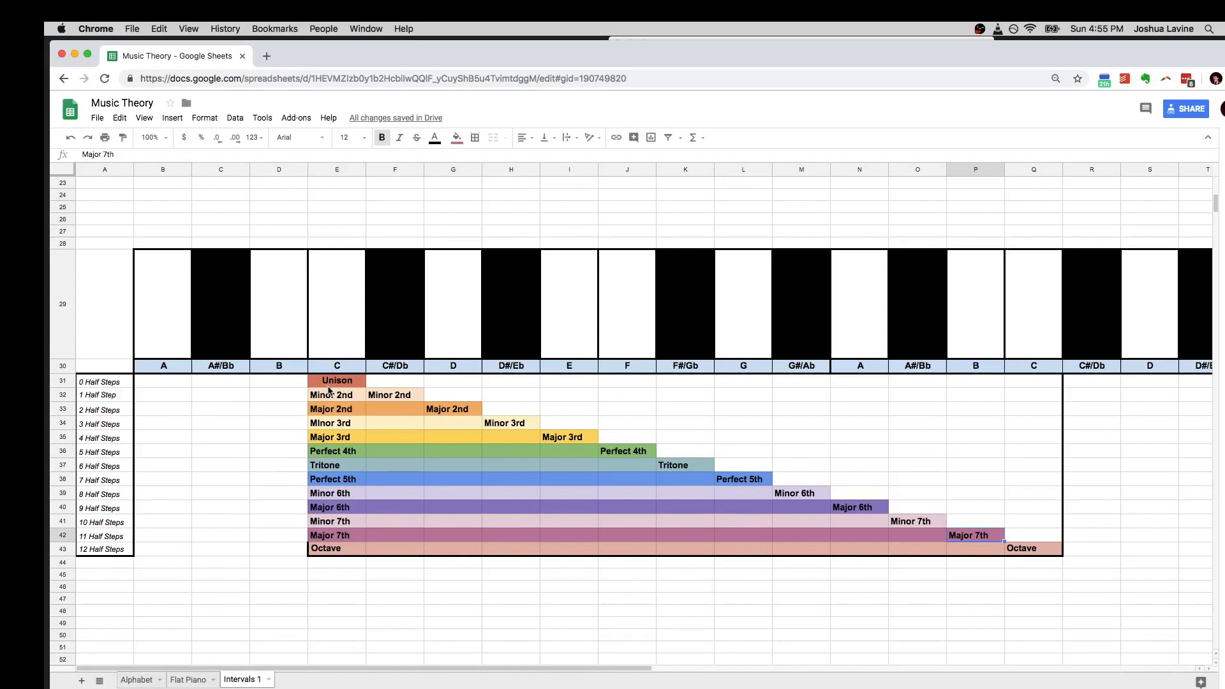
{"action": "left_click_drag", "start_coordinate": [155, 311], "coordinate": [1137, 296]}
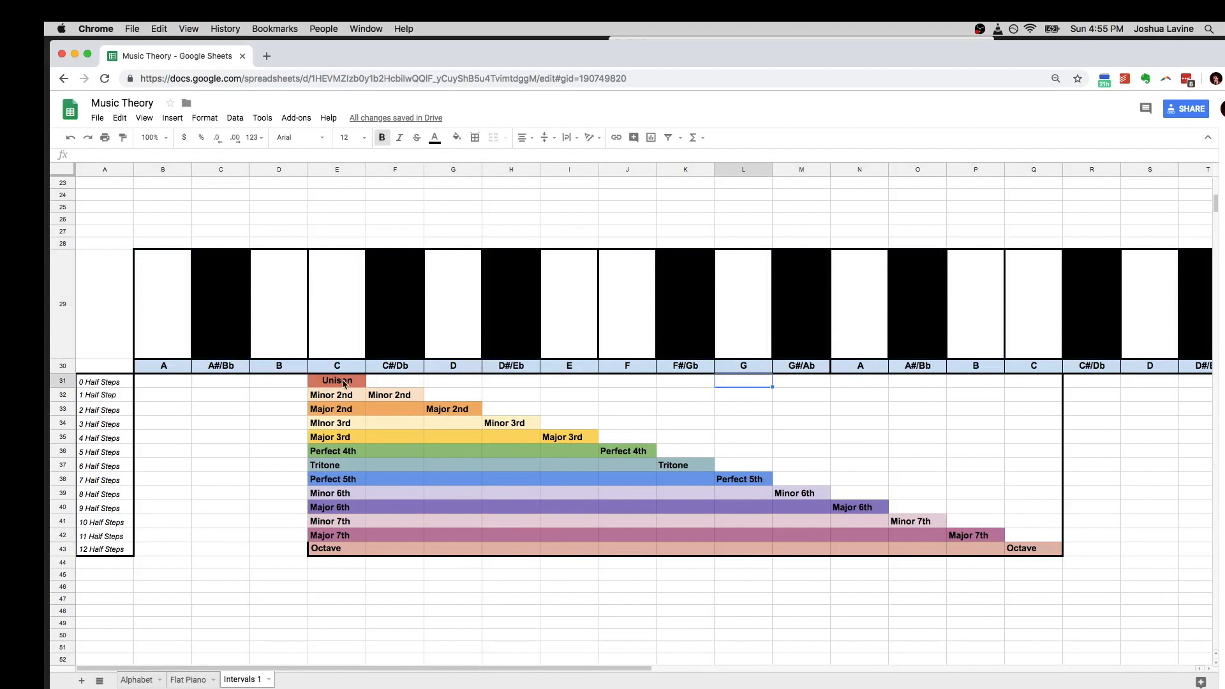
Move the interval chart from E31:Q43 so it starts beneath D at G31
{"action": "left_click_drag", "start_coordinate": [337, 380], "coordinate": [1034, 548]}
{"action": "key", "text": "super+c"}
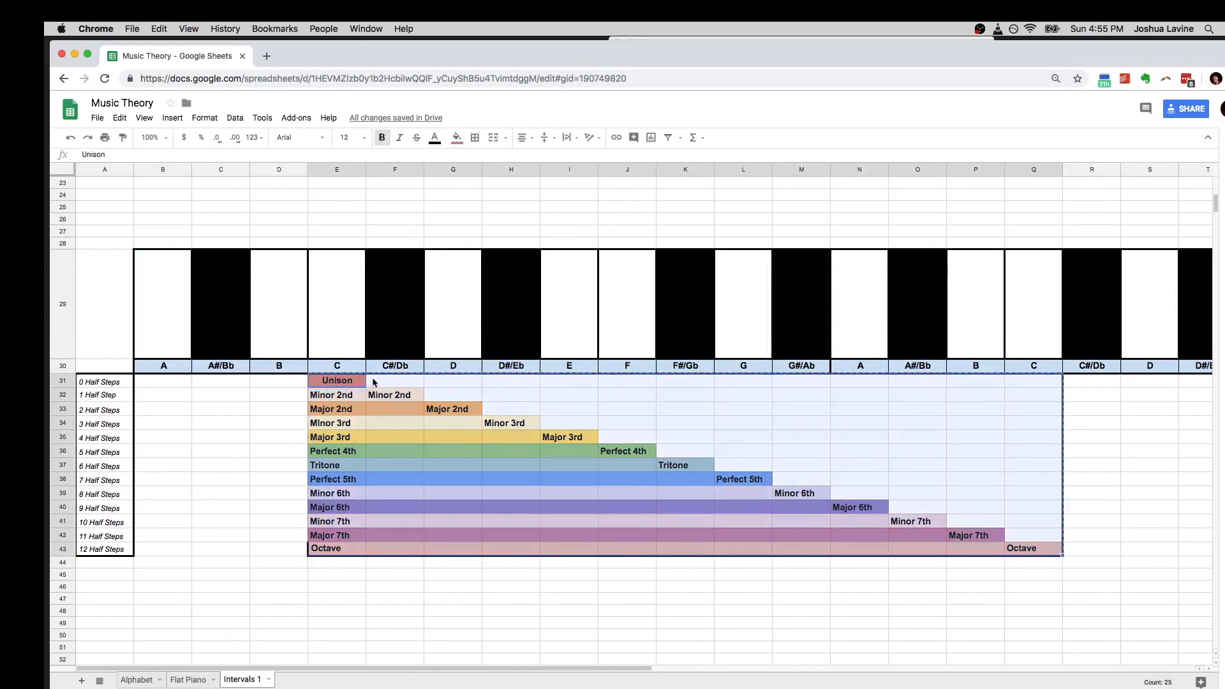
{"action": "left_click_drag", "start_coordinate": [373, 380], "coordinate": [469, 382]}
{"action": "left_click", "coordinate": [464, 385]}
{"action": "key", "text": "super+v"}
{"action": "left_click", "coordinate": [511, 386]}
{"action": "key", "text": "super+x"}
Move the interval chart from G31:S43 so it starts beneath F at J31
{"action": "left_click", "coordinate": [465, 386]}
{"action": "left_click", "coordinate": [1138, 551], "text": "shift"}
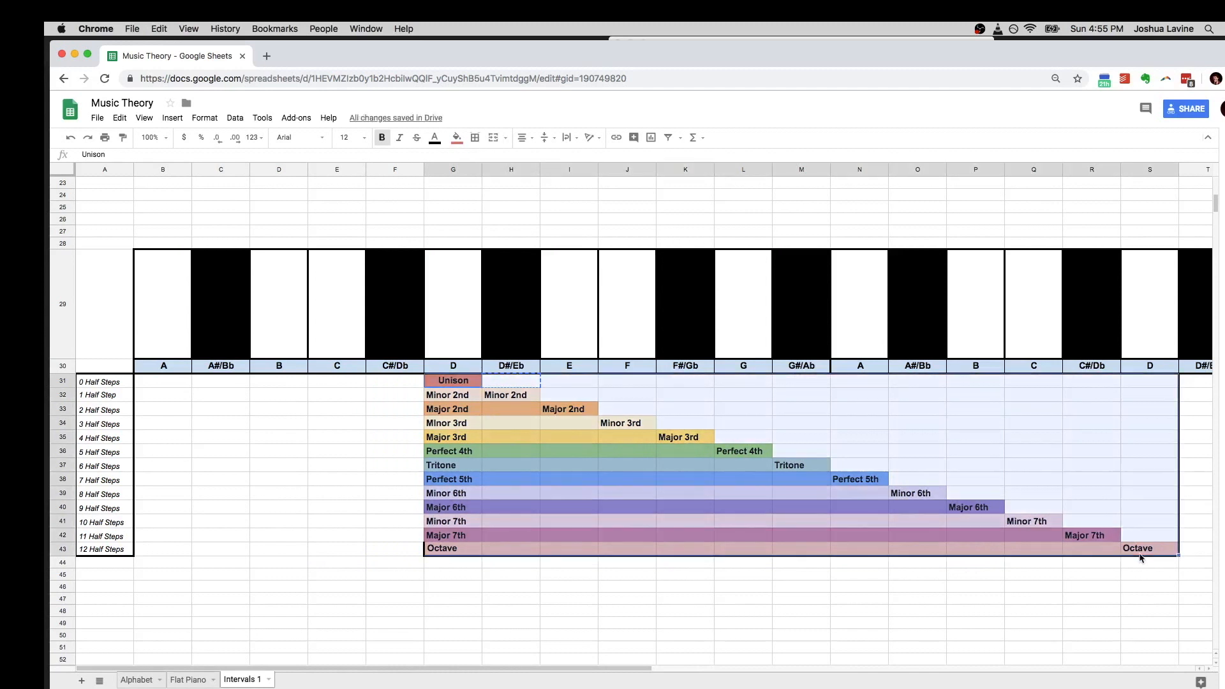
{"action": "key", "text": "super+x"}
{"action": "left_click", "coordinate": [628, 380]}
{"action": "key", "text": "super+v"}
{"action": "left_click_drag", "start_coordinate": [623, 668], "coordinate": [740, 669]}
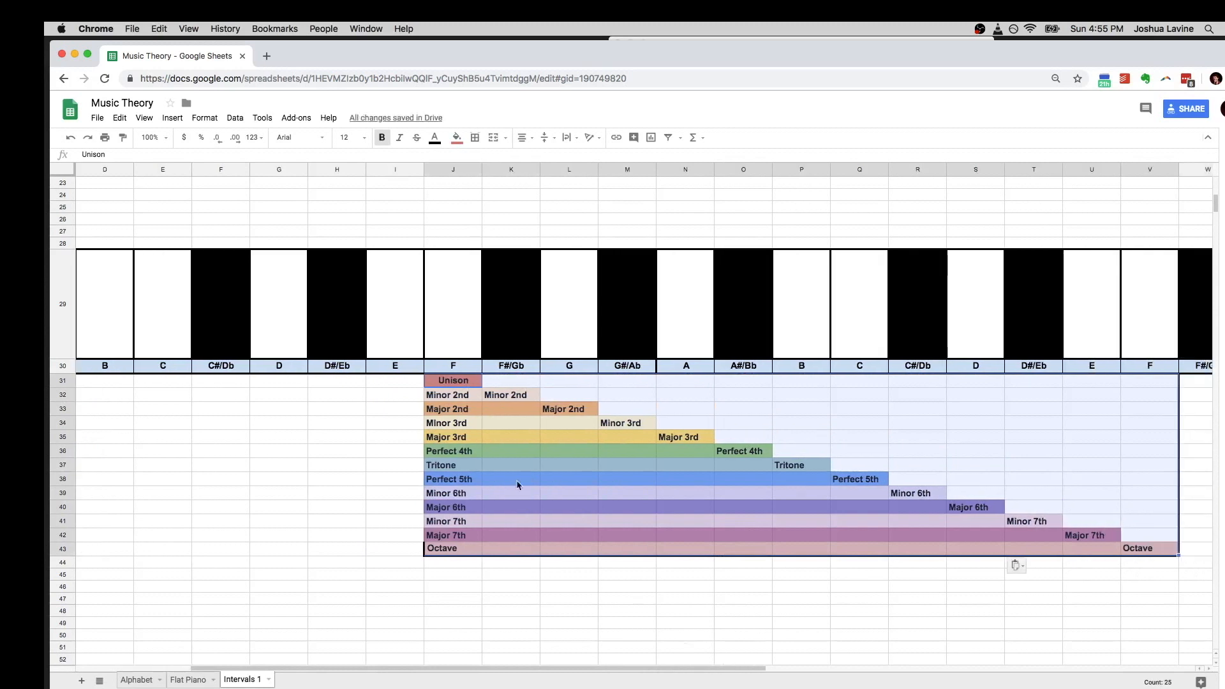
Trace the Perfect 4th above F by going down column J to J36 and selecting J36:O36
{"action": "left_click", "coordinate": [457, 369]}
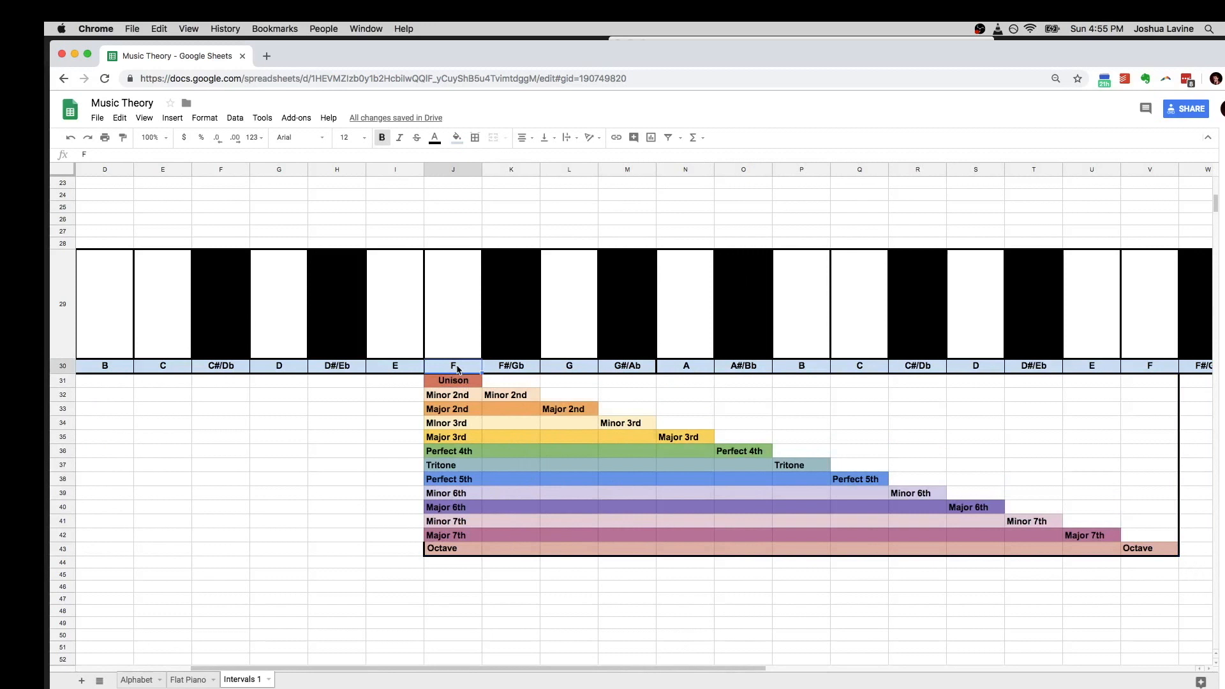
{"action": "key", "text": "Down"}
{"action": "key", "text": "Down"}
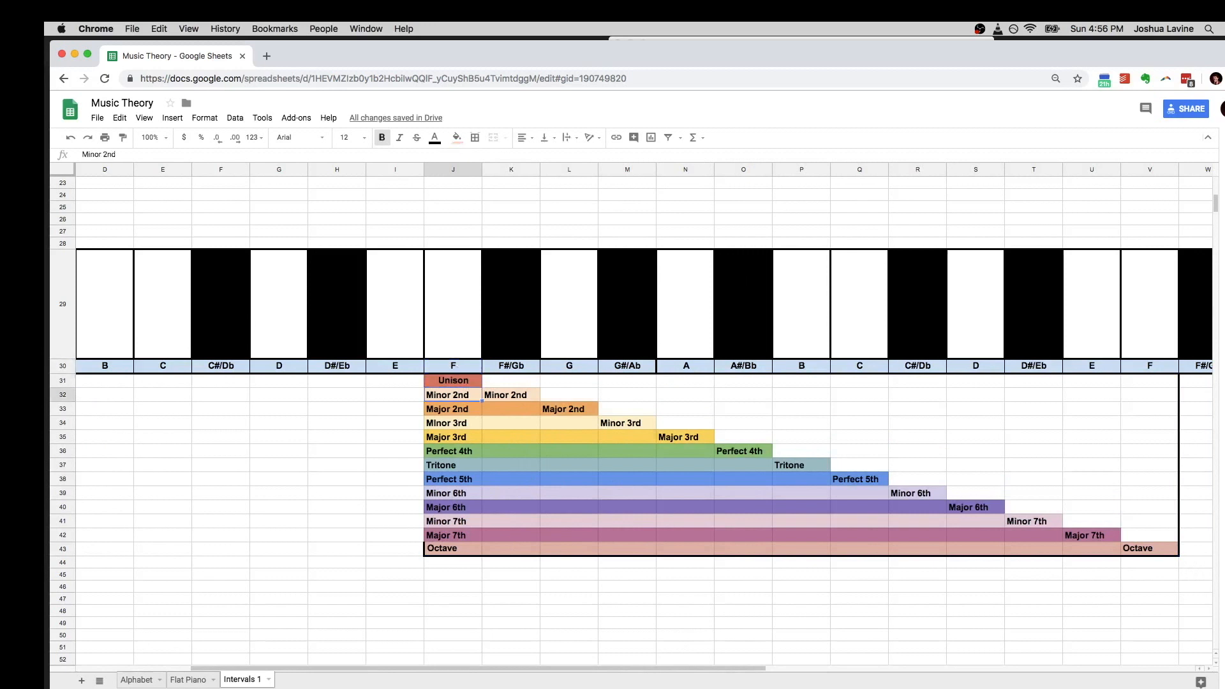
{"action": "key", "text": "Up"}
{"action": "key", "text": "Down"}
{"action": "key", "text": "Down"}
{"action": "key", "text": "Down"}
{"action": "key", "text": "Down"}
{"action": "key", "text": "Down"}
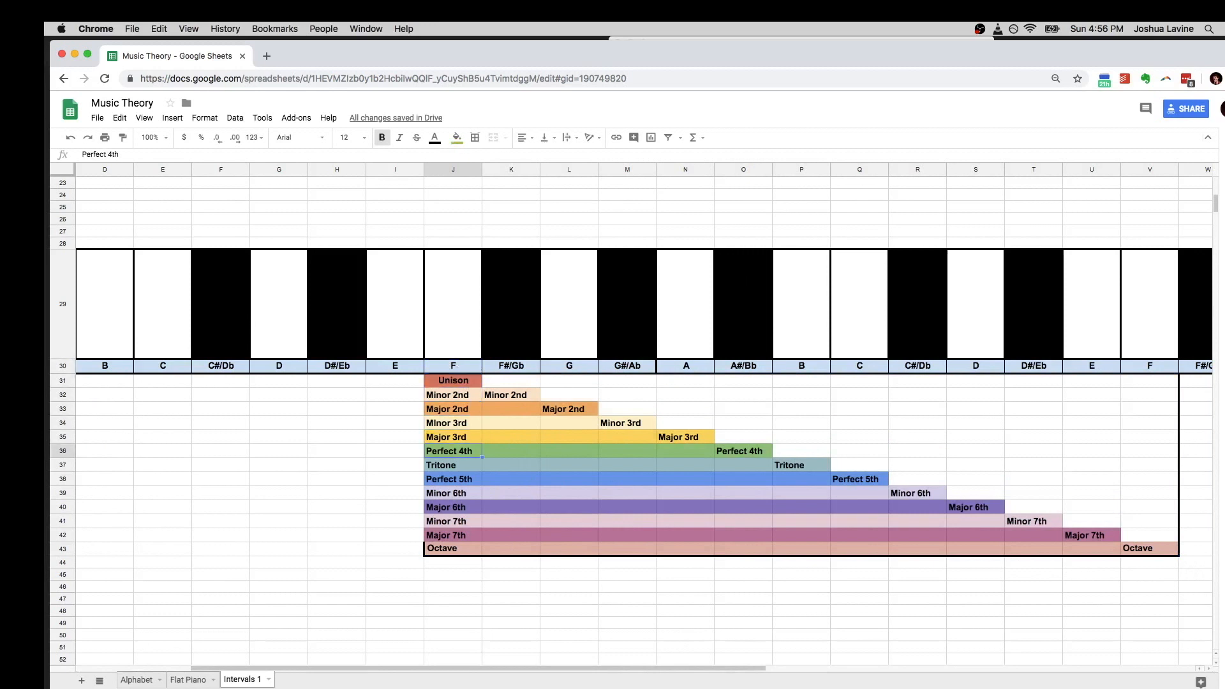
{"action": "key", "text": "shift+Right"}
{"action": "key", "text": "shift+Right"}
{"action": "key", "text": "shift+Right"}
{"action": "key", "text": "shift+Right"}
{"action": "key", "text": "shift+Right"}
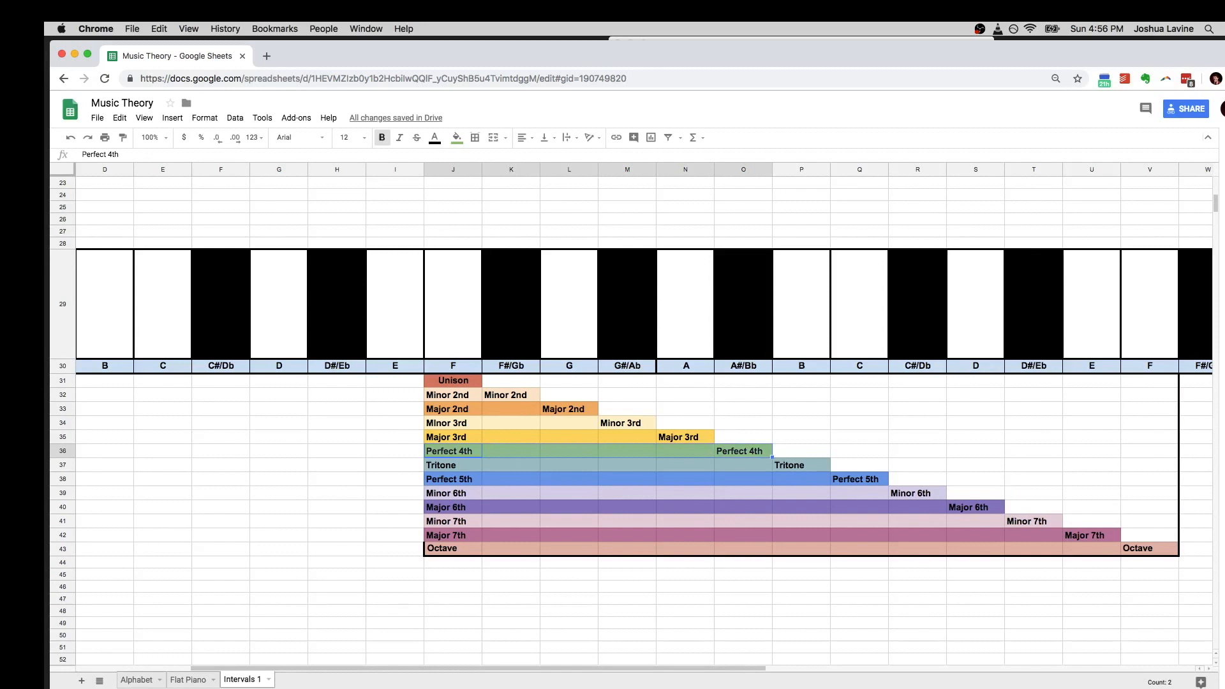
Trace the Perfect 5th above F by selecting J38:Q38, ending on the cell beneath C
{"action": "key", "text": "Down"}
{"action": "key", "text": "Down"}
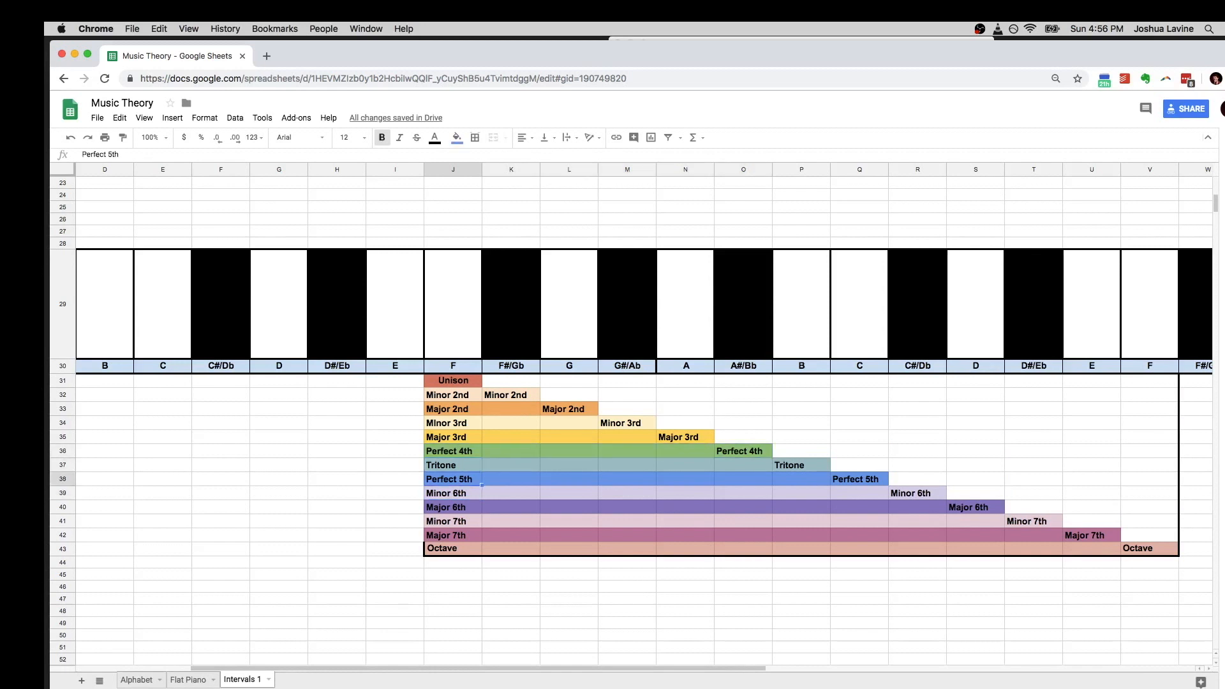
{"action": "key", "text": "shift+Right"}
{"action": "key", "text": "shift+Right"}
{"action": "key", "text": "shift+Right"}
{"action": "key", "text": "shift+Right"}
{"action": "key", "text": "shift+Right"}
{"action": "key", "text": "shift+Right"}
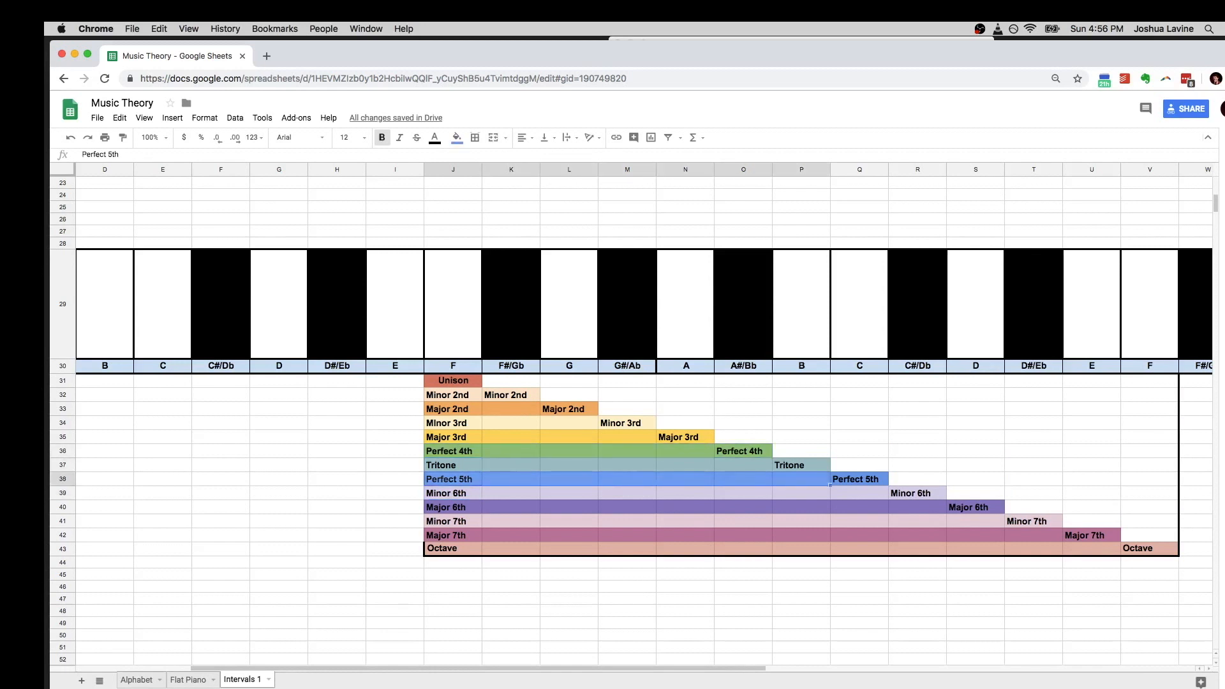
{"action": "key", "text": "shift+Right"}
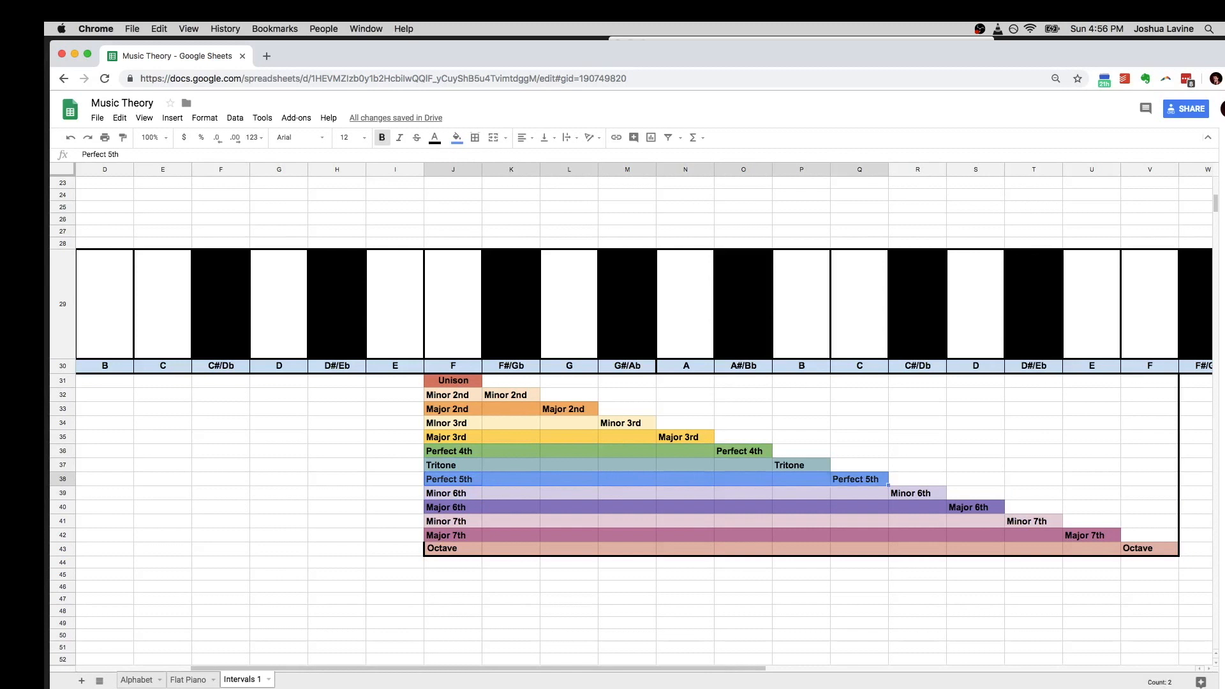
{"action": "left_click", "coordinate": [856, 478]}
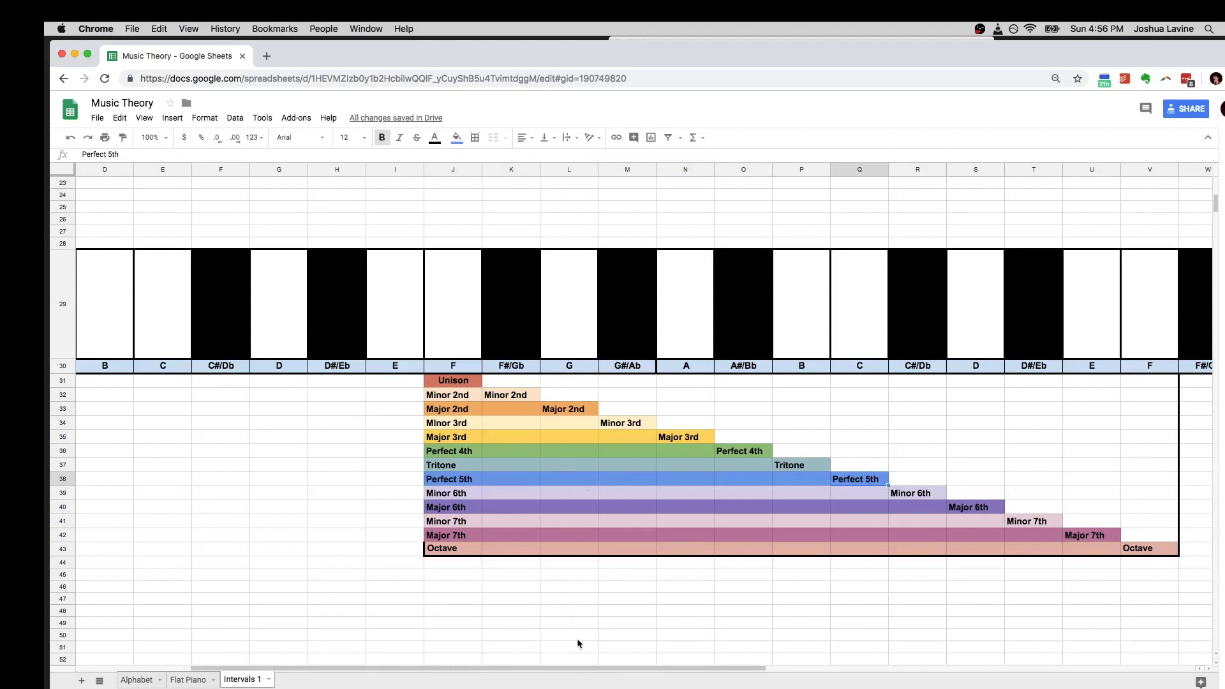
Select the column of interval names from Unison to Octave beneath F, J31:J43
{"action": "left_click_drag", "start_coordinate": [580, 672], "coordinate": [460, 670]}
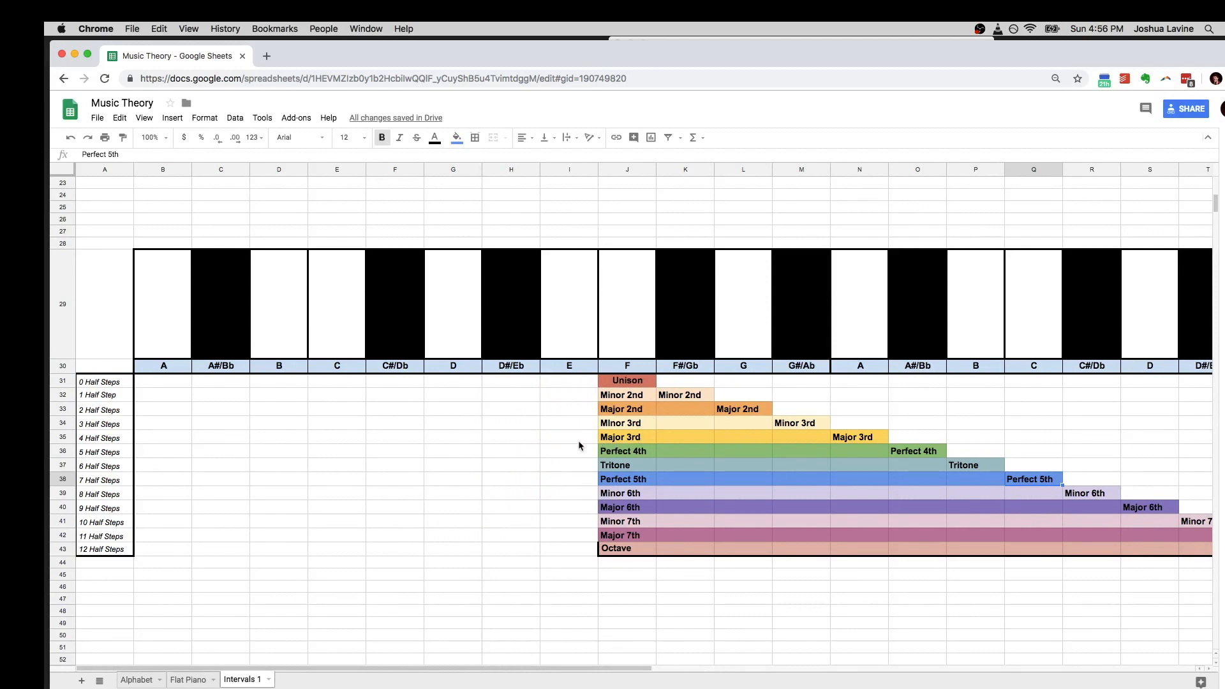
{"action": "left_click_drag", "start_coordinate": [623, 381], "coordinate": [631, 550]}
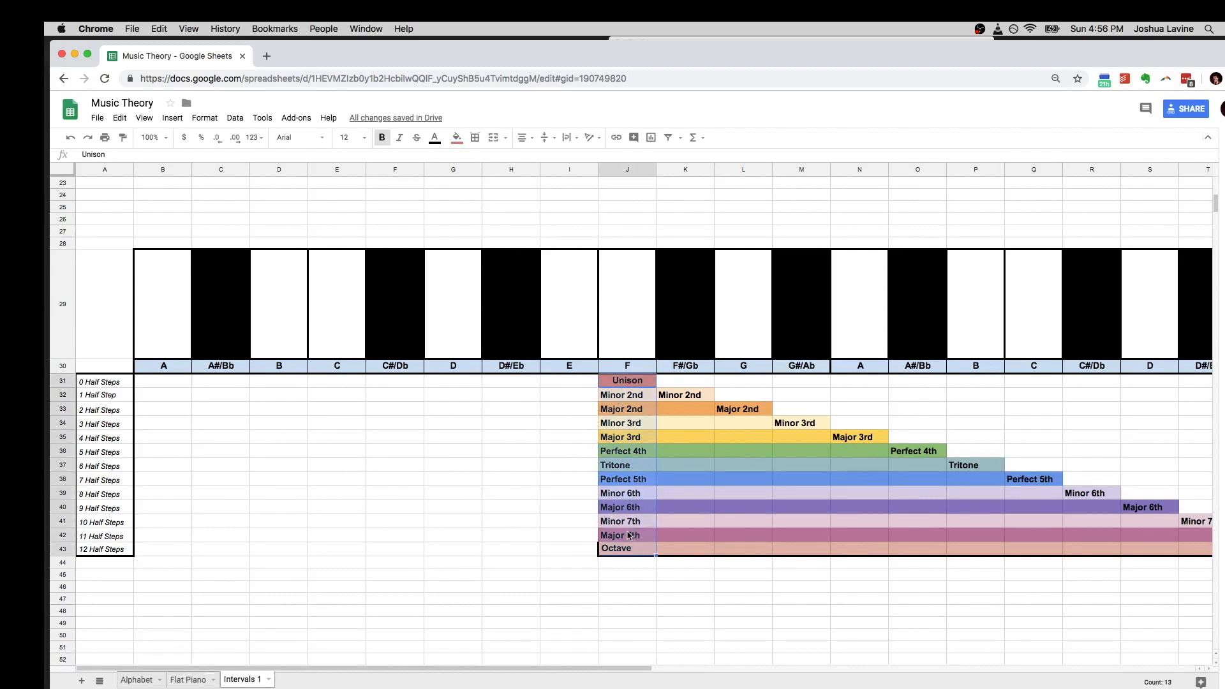